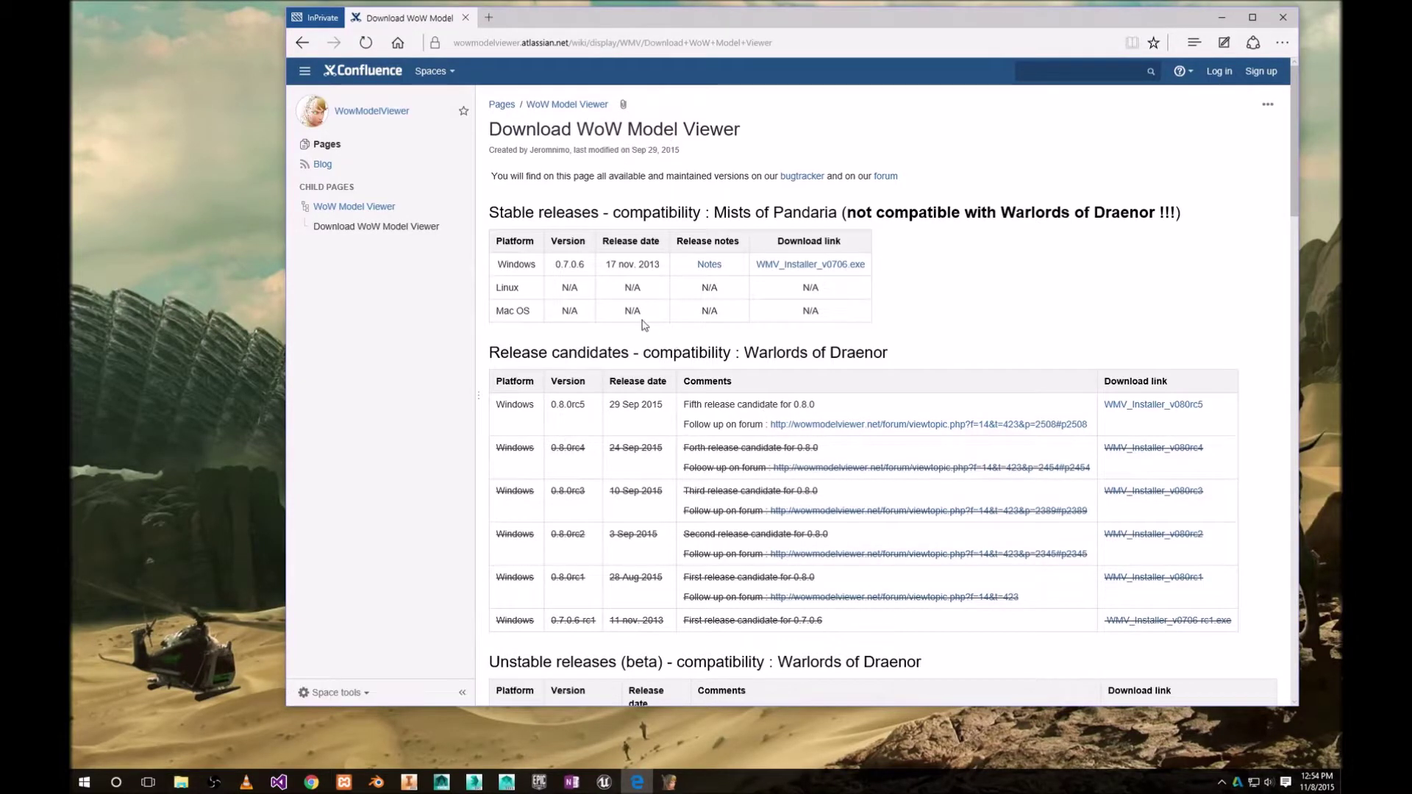
# Step: Scroll the WoW Model Viewer download page down to the Old releases table listing WoWModelViewer_7.0.5.rar
pyautogui.scroll(-10, 638, 331)
pyautogui.scroll(-10, 638, 342)
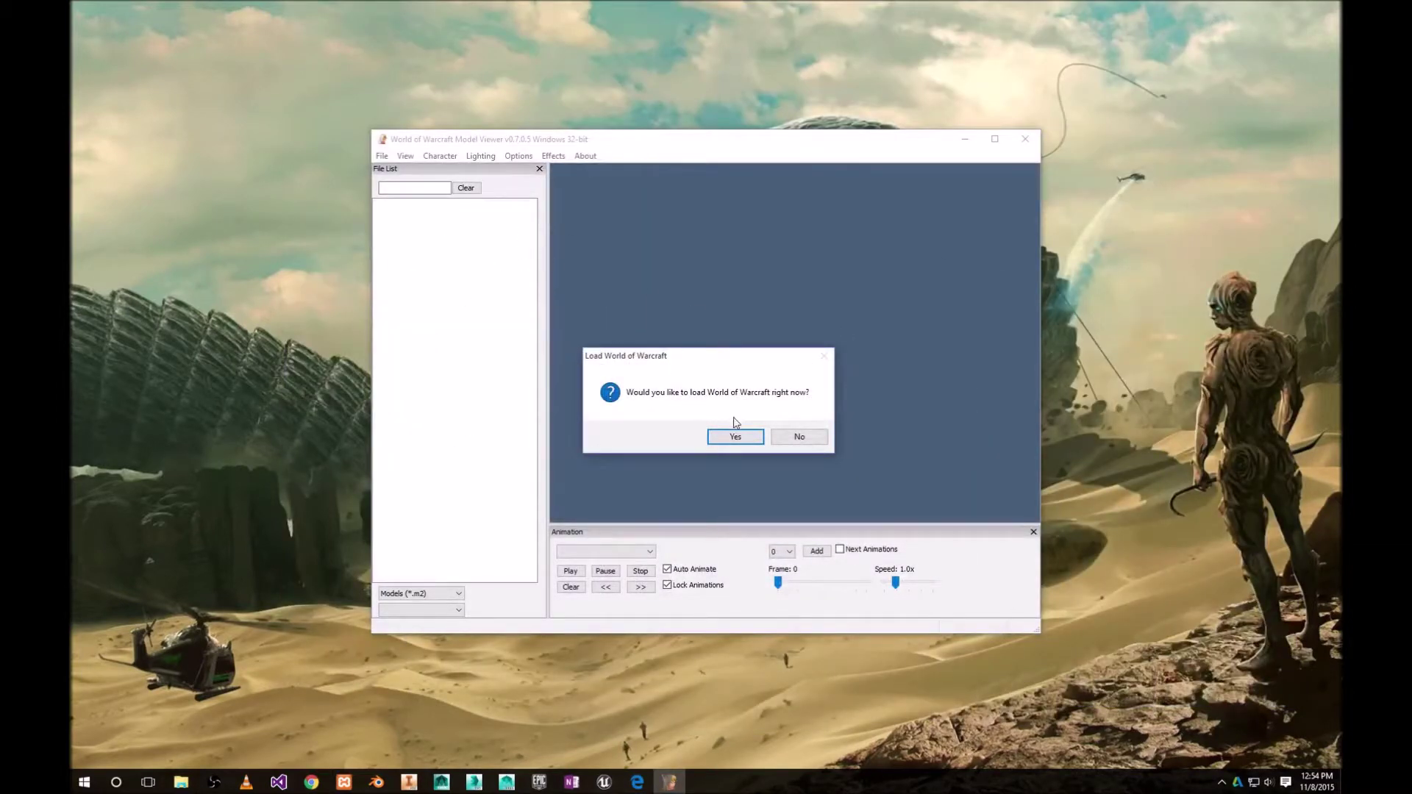
# Step: Load the World of Warcraft data and enUS locale files, then expand the Creature and Alexstrasza folders
pyautogui.click(722, 440)
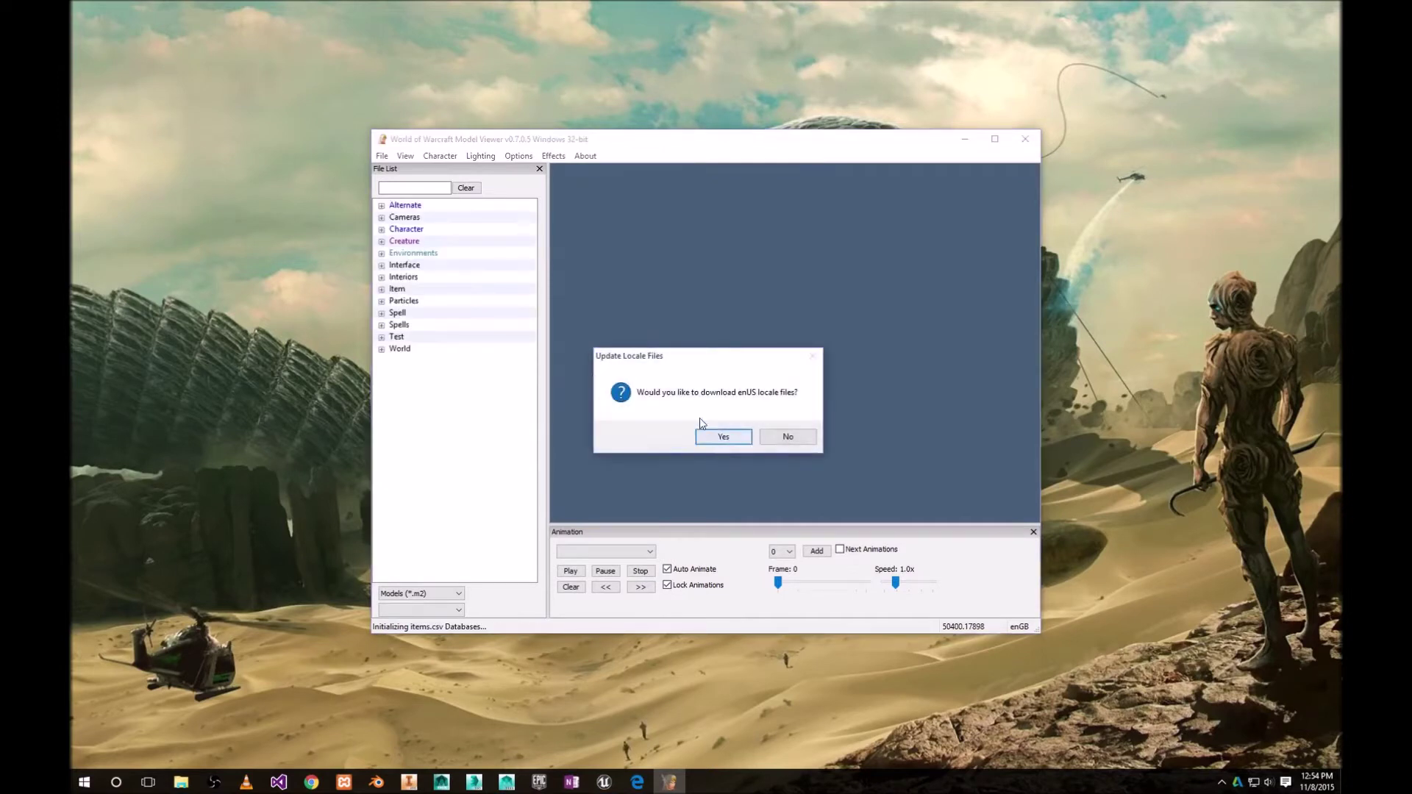
pyautogui.click(731, 438)
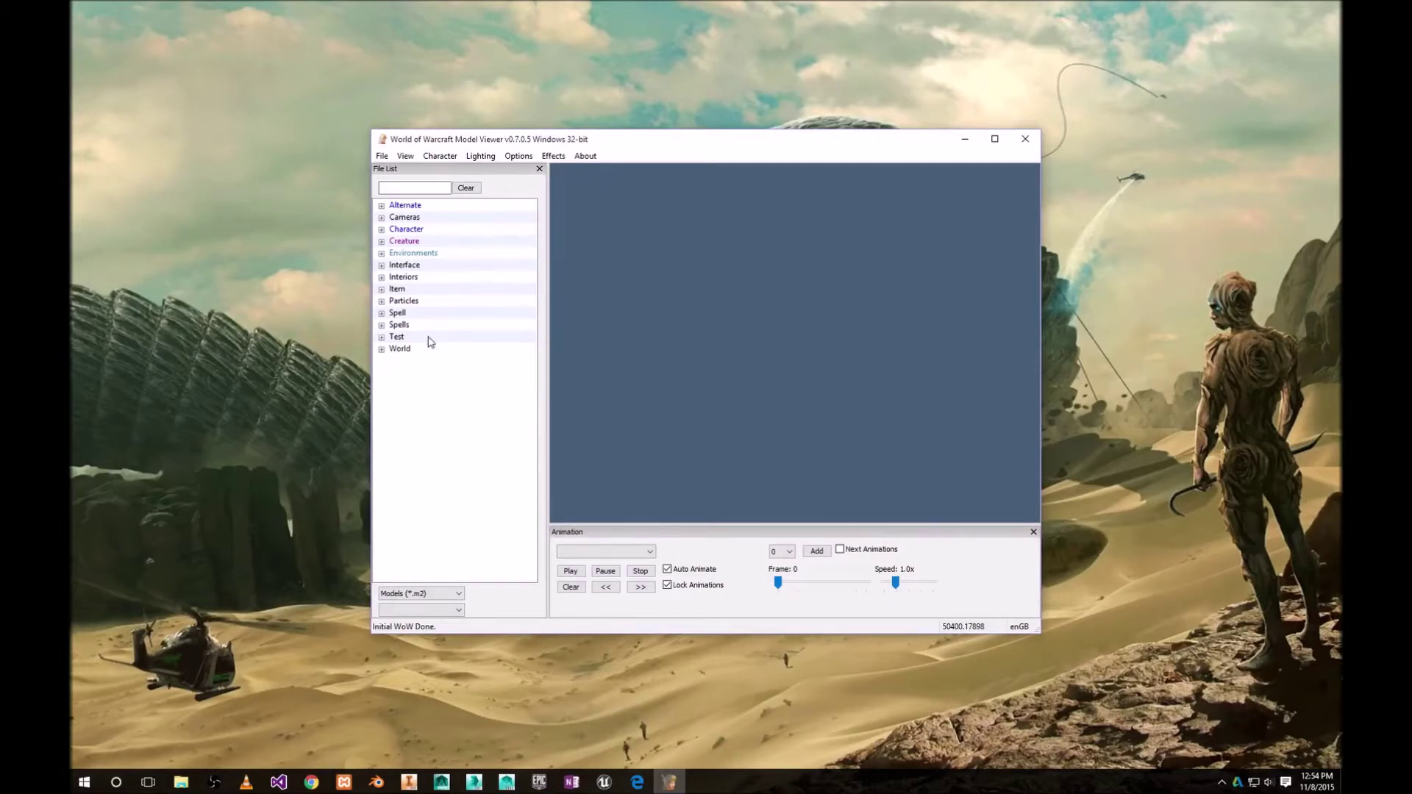
pyautogui.click(405, 267)
pyautogui.click(381, 242)
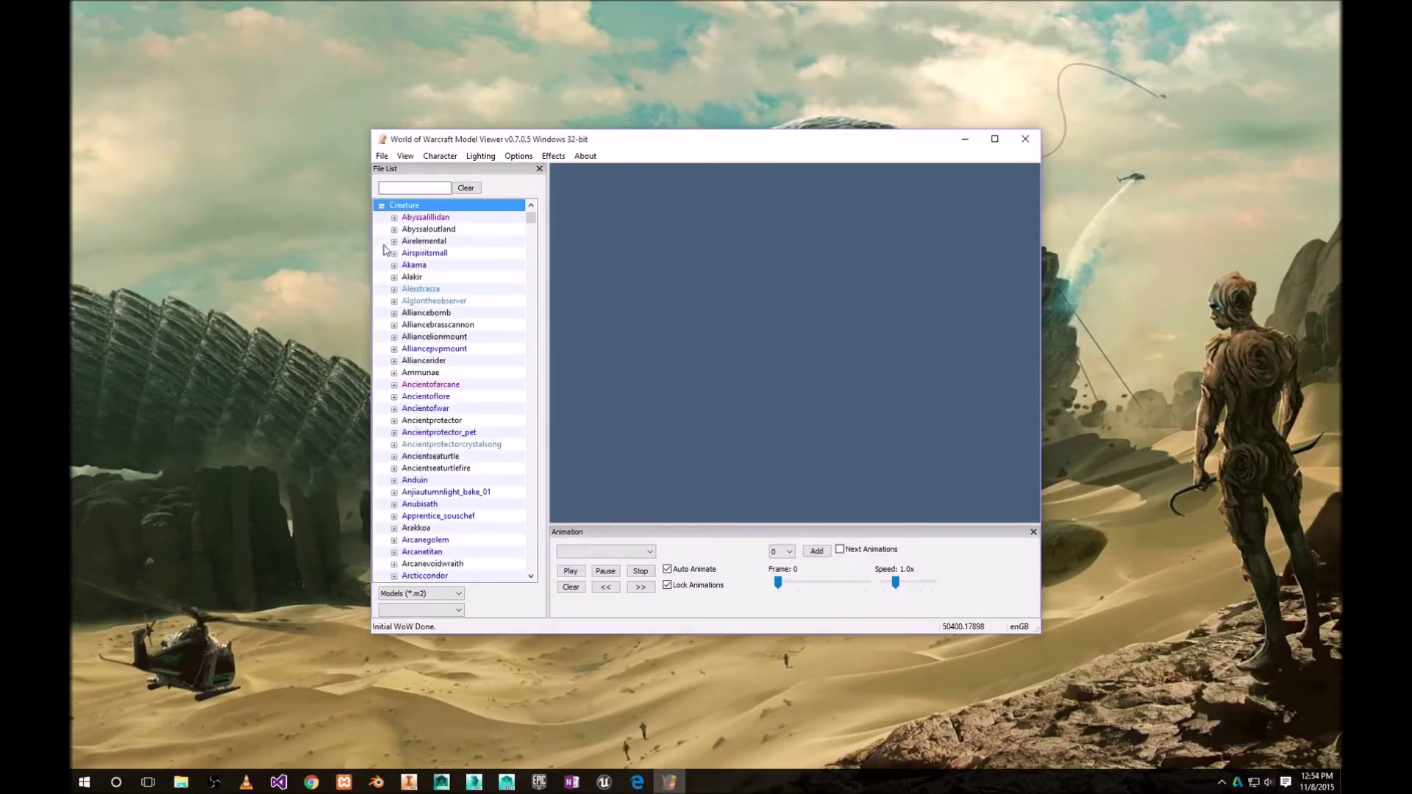
pyautogui.click(395, 290)
# Step: Load alexstrasza.m2, turn the dragon to a side view, and start an FBX model export
pyautogui.click(442, 302)
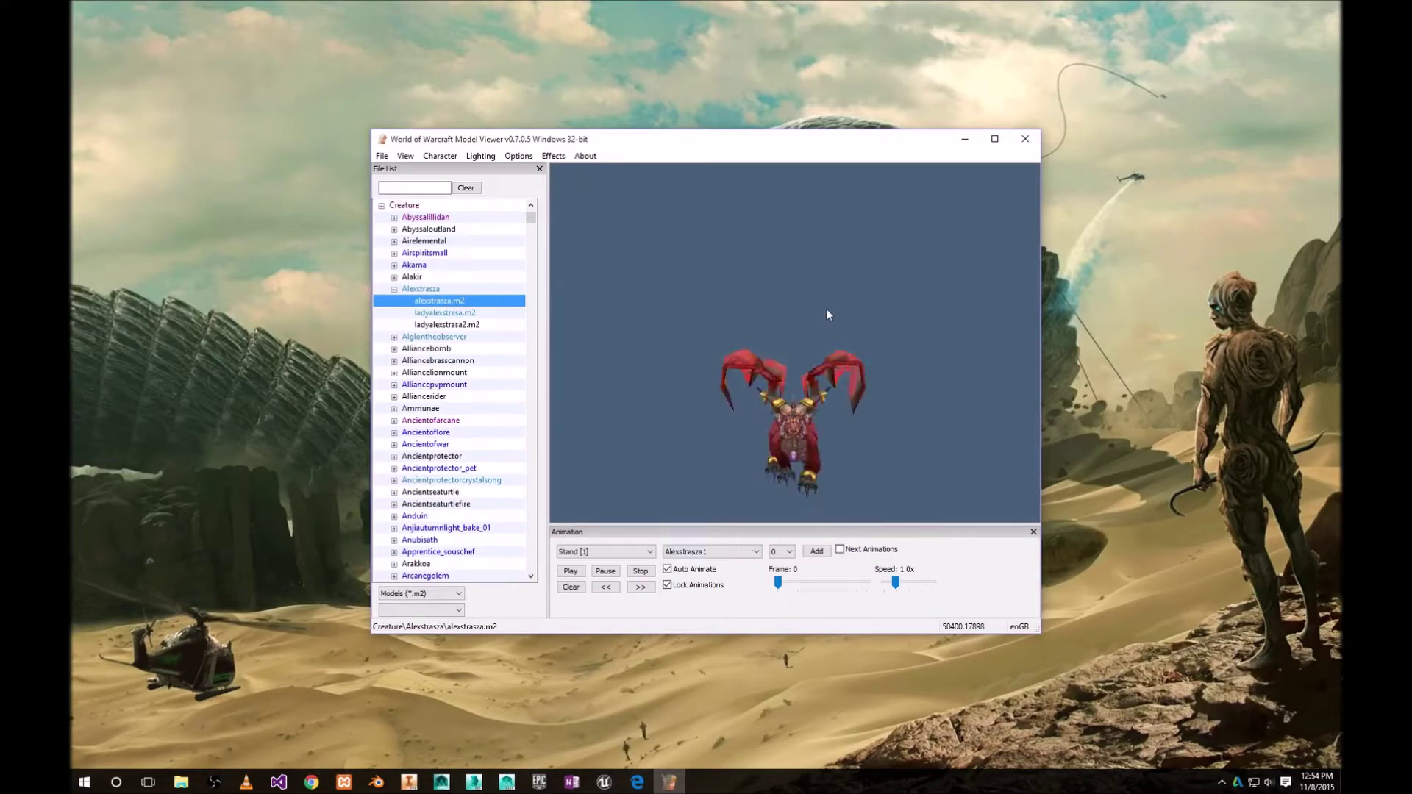
pyautogui.moveTo(827, 307); pyautogui.dragTo(821, 371)
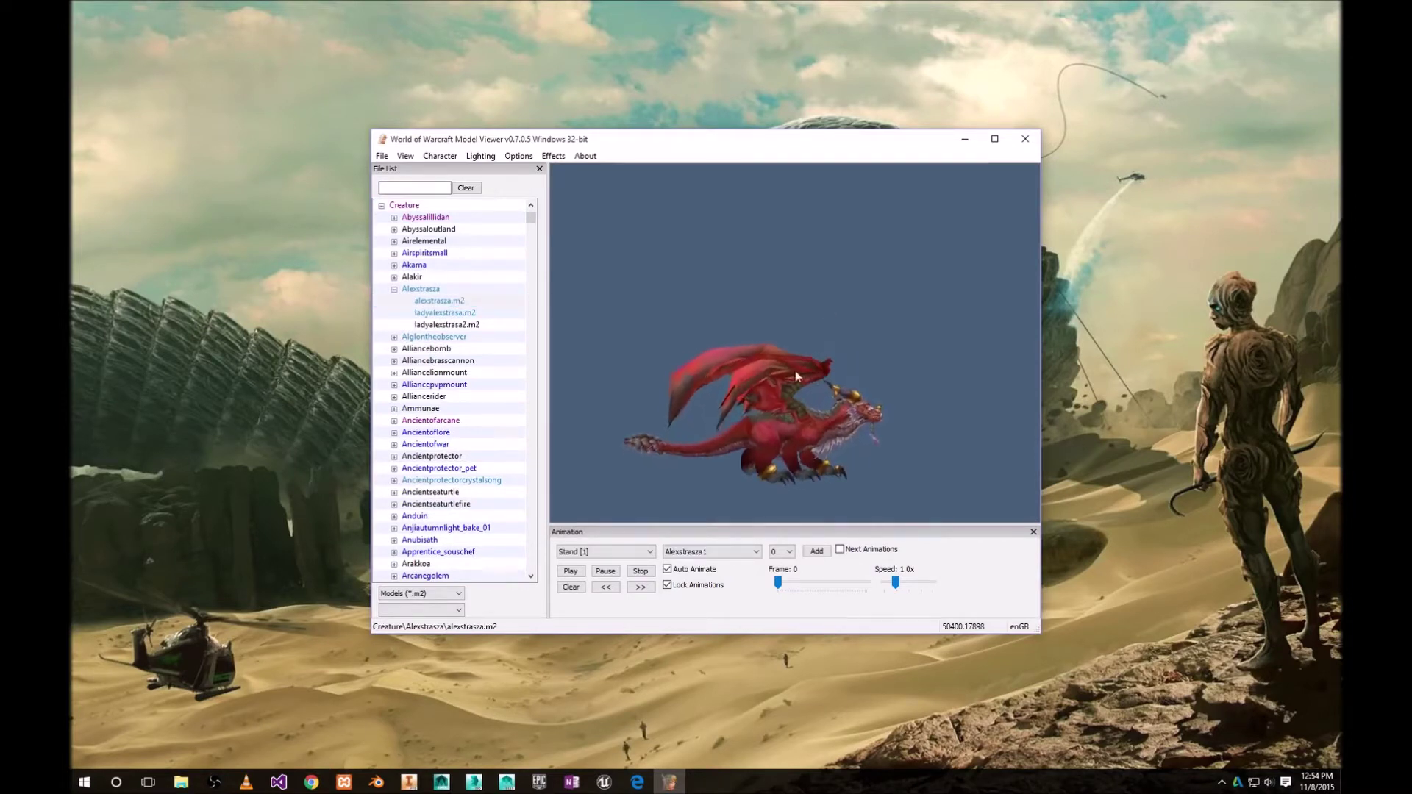
pyautogui.click(381, 156)
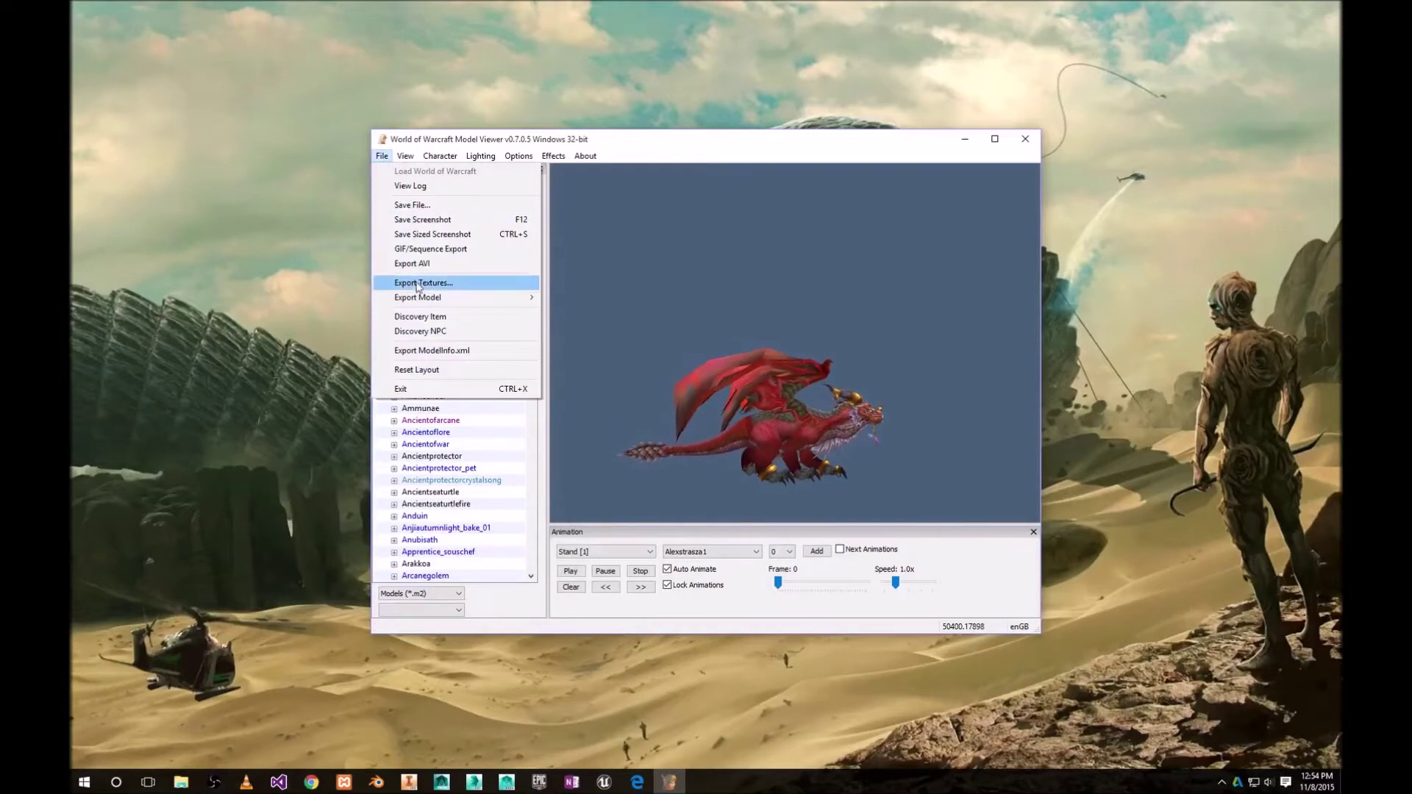
pyautogui.moveTo(456, 297)
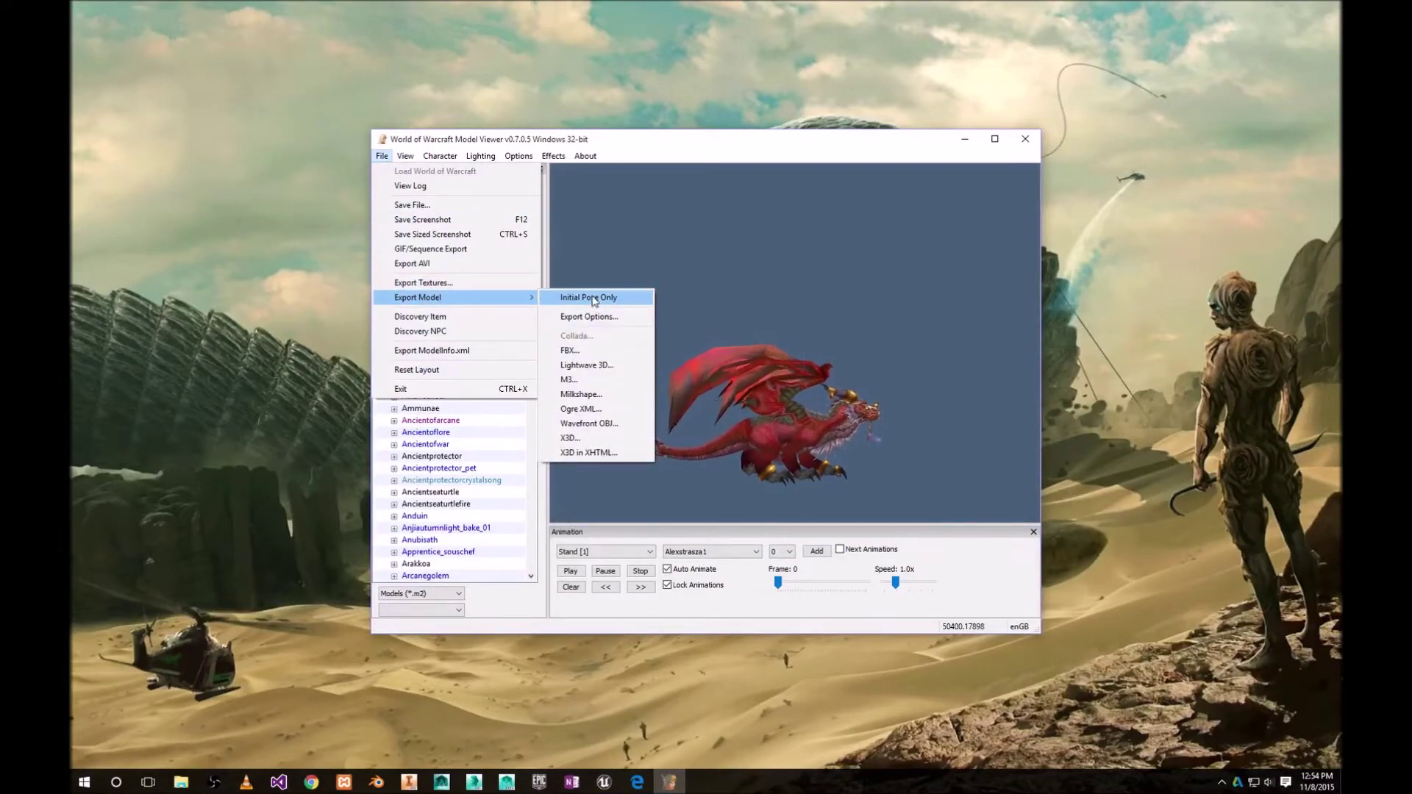
pyautogui.click(571, 350)
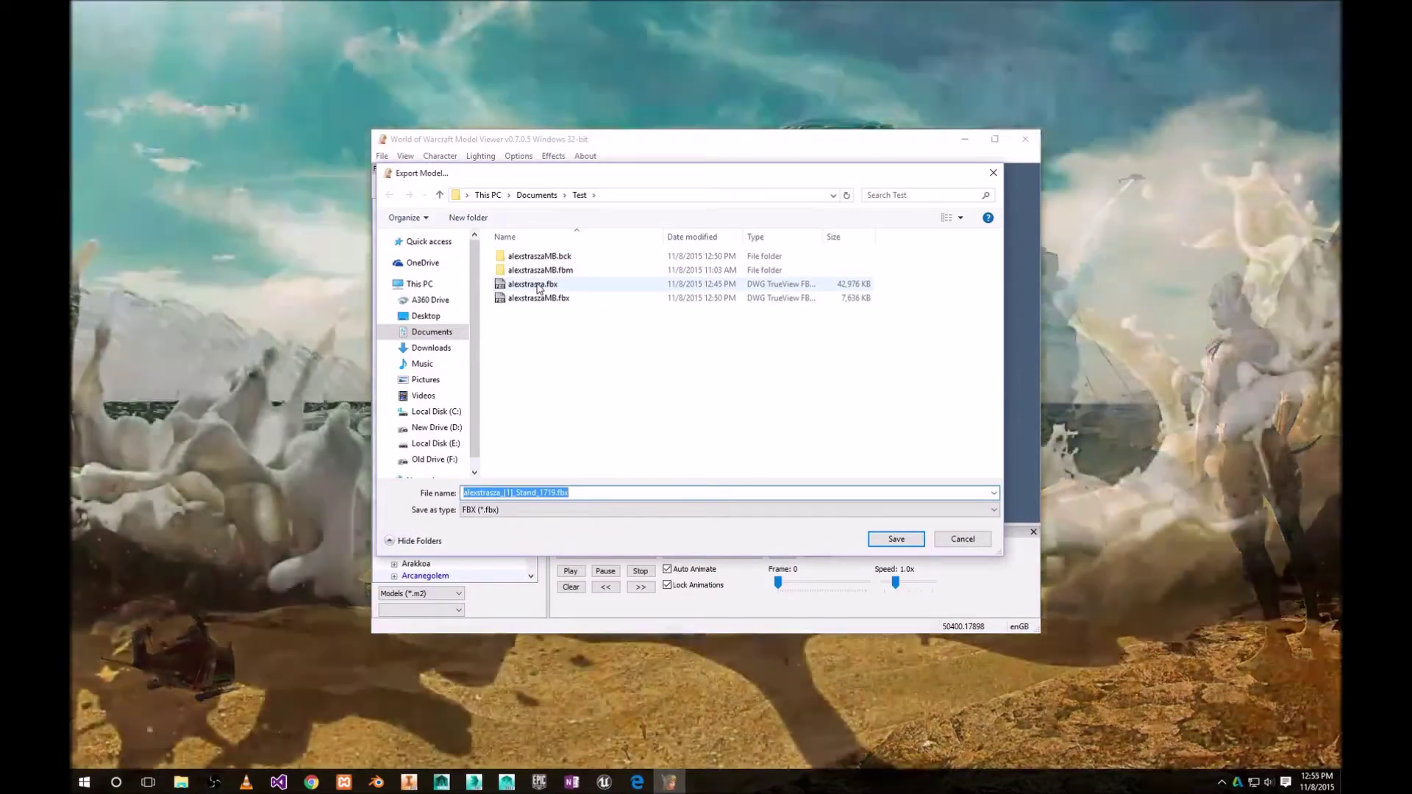
# Step: Overwrite alexstrasza.fbx exporting every animation, then minimise the model viewer
pyautogui.doubleClick(537, 287)
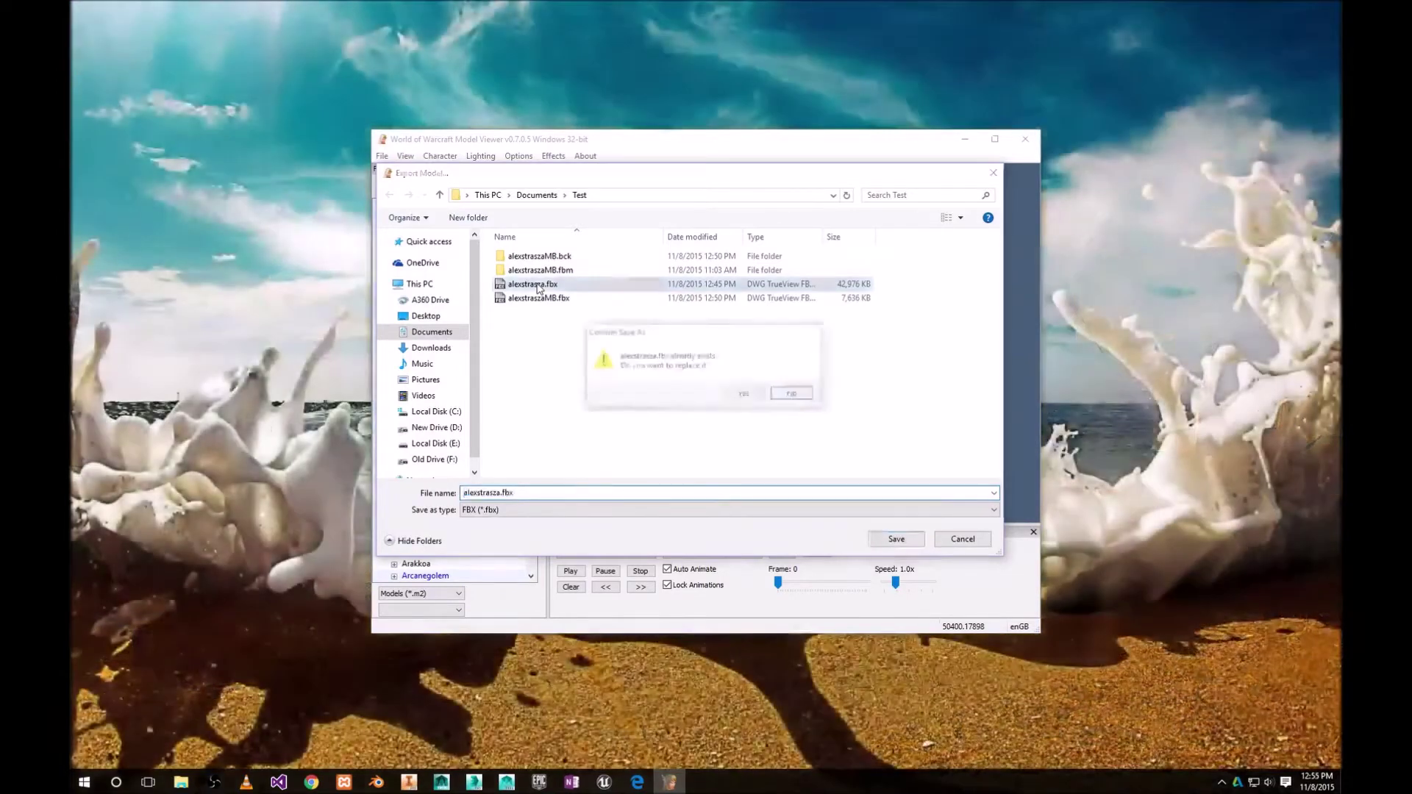
pyautogui.click(744, 394)
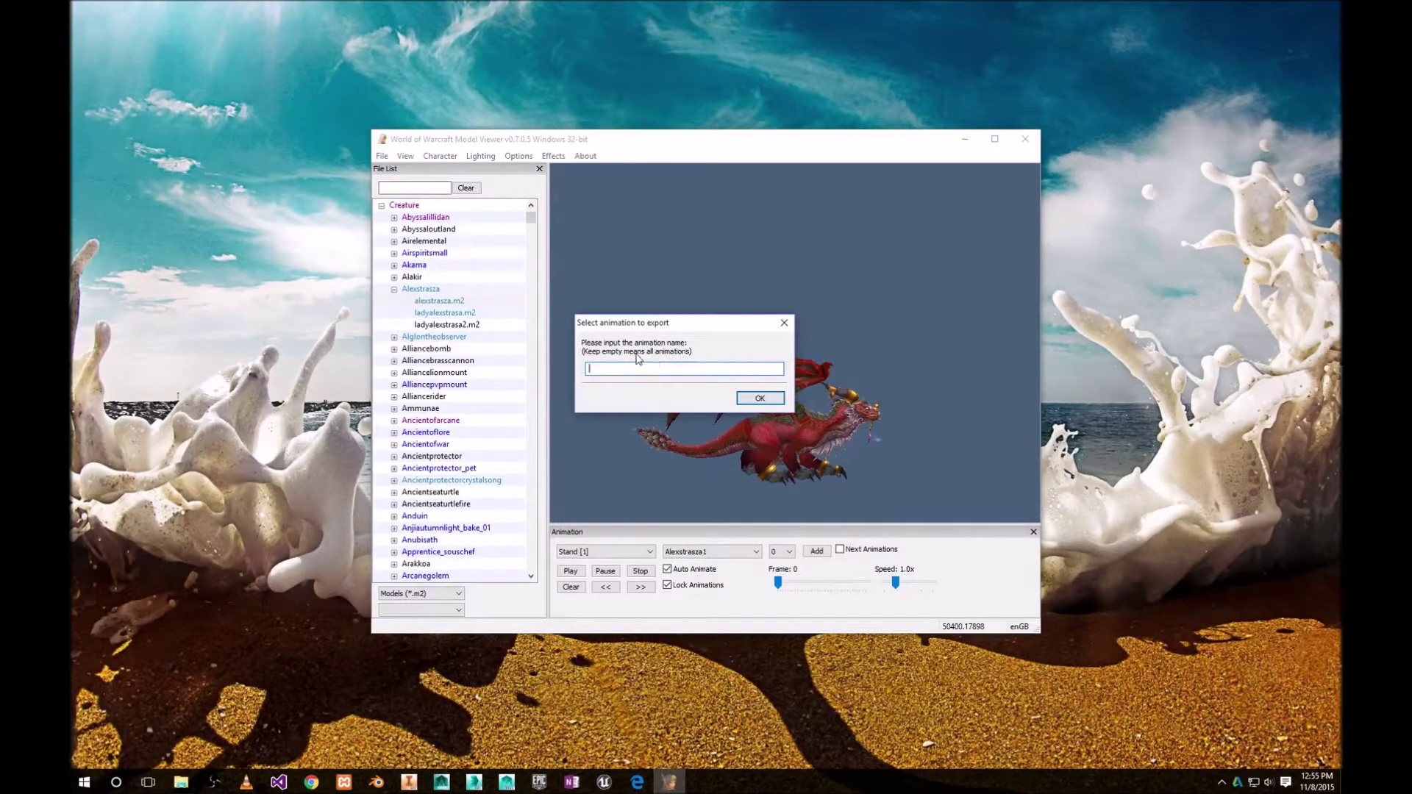
pyautogui.click(749, 398)
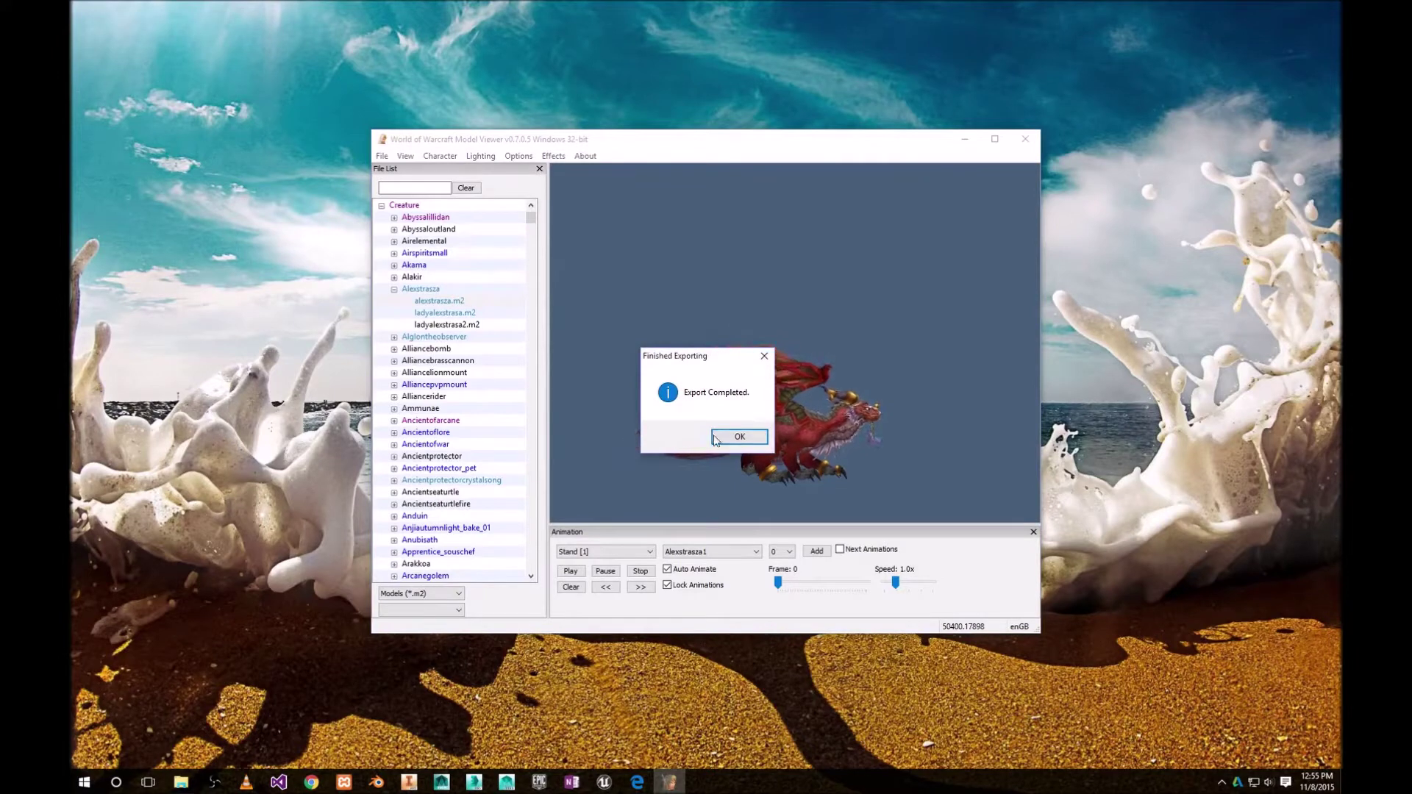
pyautogui.click(739, 436)
pyautogui.click(965, 139)
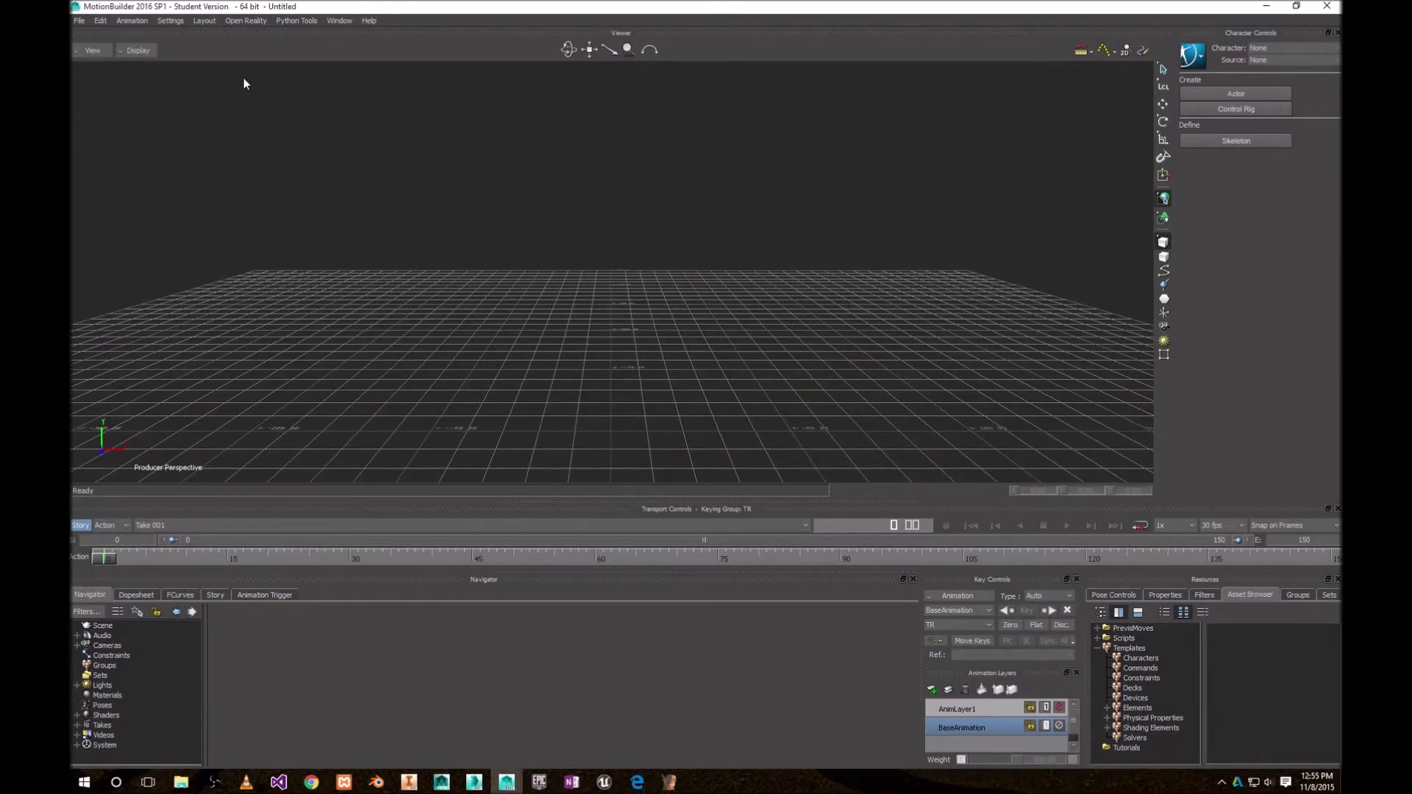
# Step: Open alexstrasza.fbx from the Test folder, loading all of its takes
pyautogui.click(79, 21)
pyautogui.click(96, 45)
pyautogui.doubleClick(638, 346)
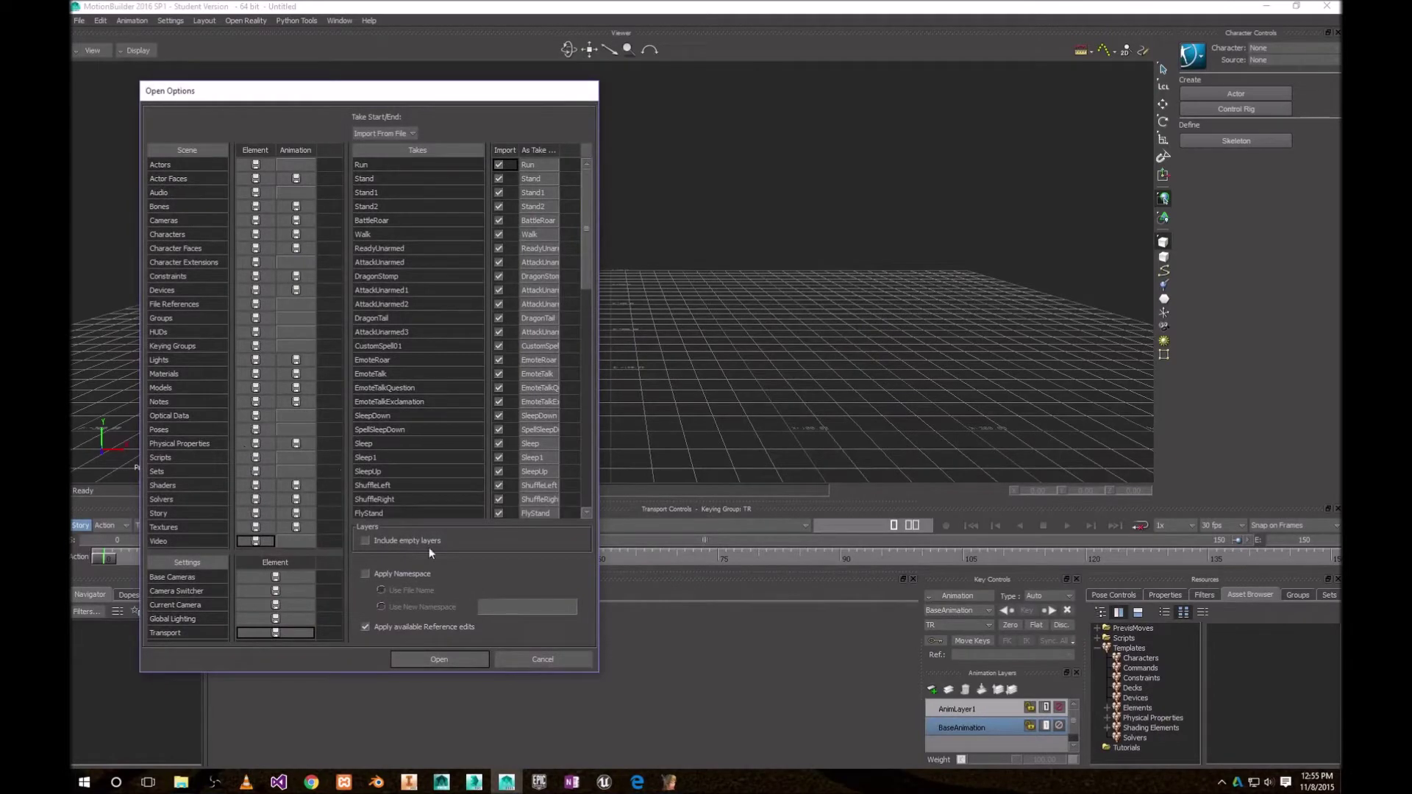
pyautogui.click(438, 660)
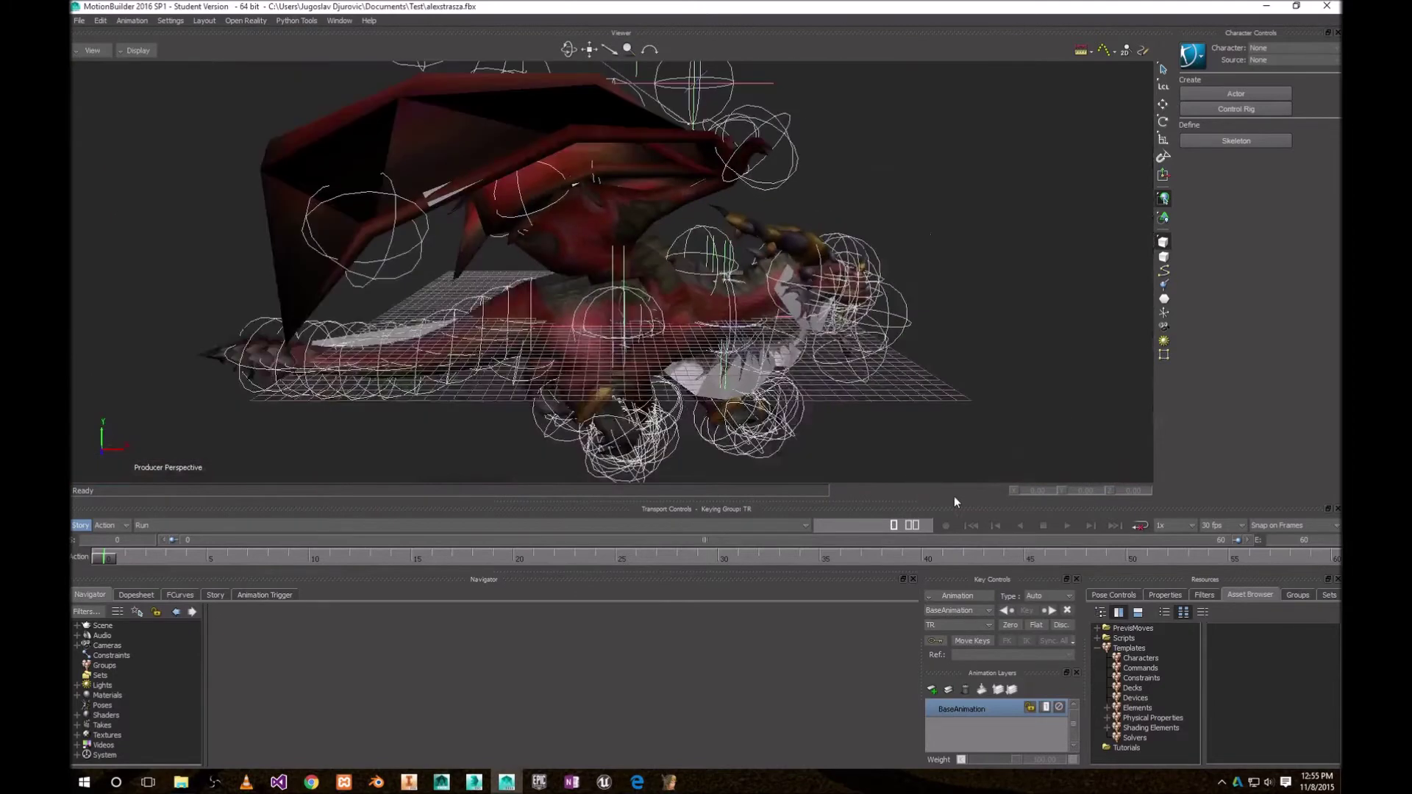
# Step: Play the Run take to its end and select every model in the scene
pyautogui.click(1066, 527)
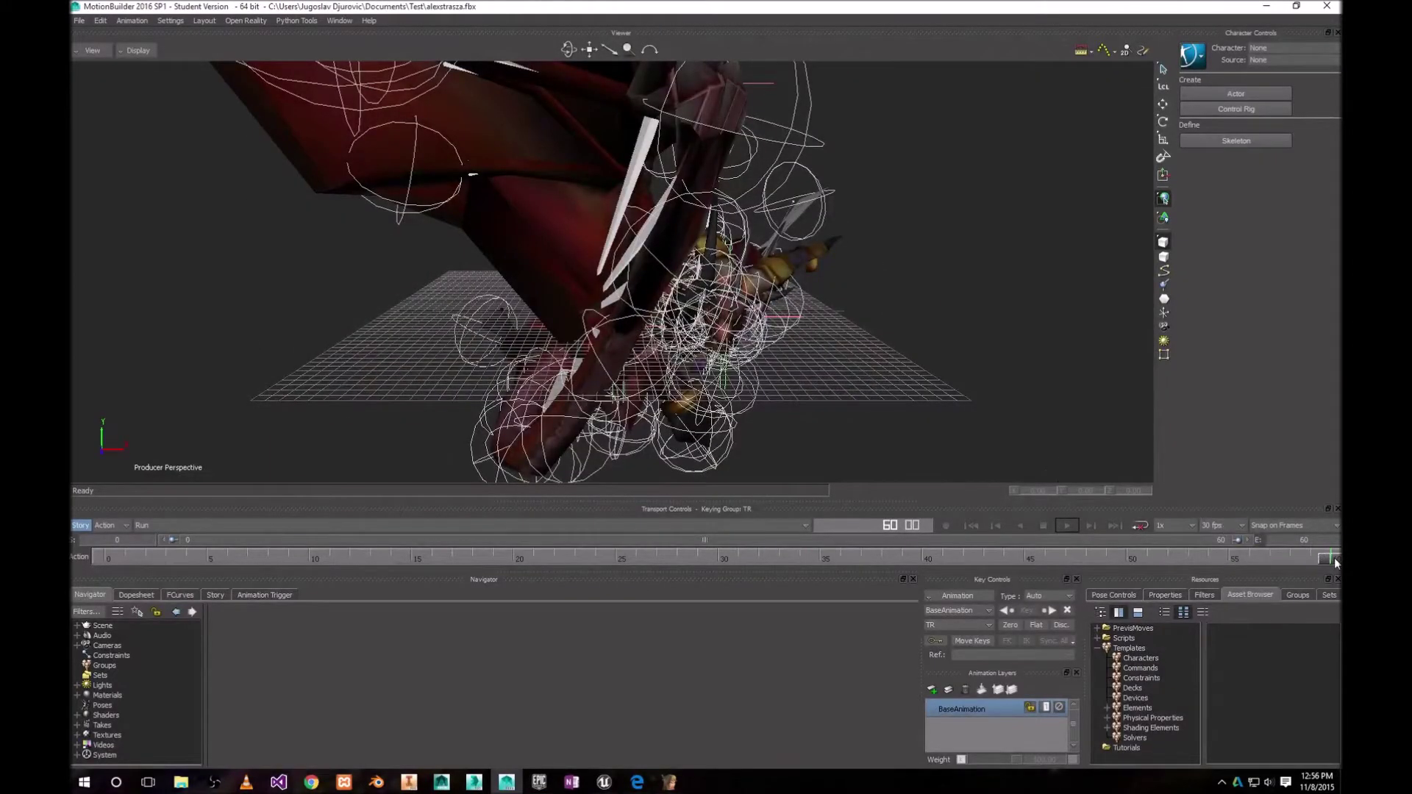
pyautogui.moveTo(1334, 558)
pyautogui.mouseDown()
pyautogui.moveTo(1262, 560)
pyautogui.moveTo(1330, 557)
pyautogui.mouseUp()
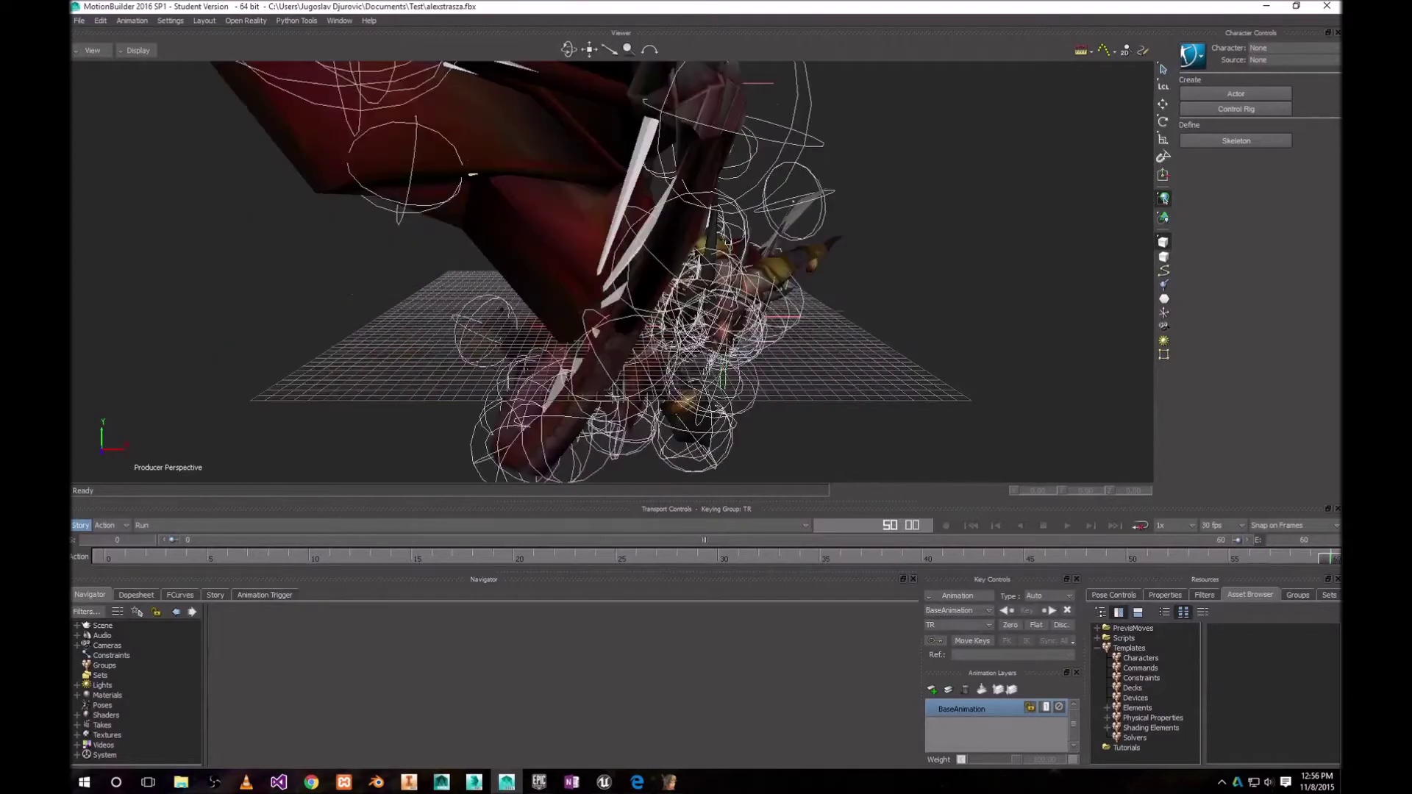
pyautogui.rightClick(103, 627)
pyautogui.click(144, 733)
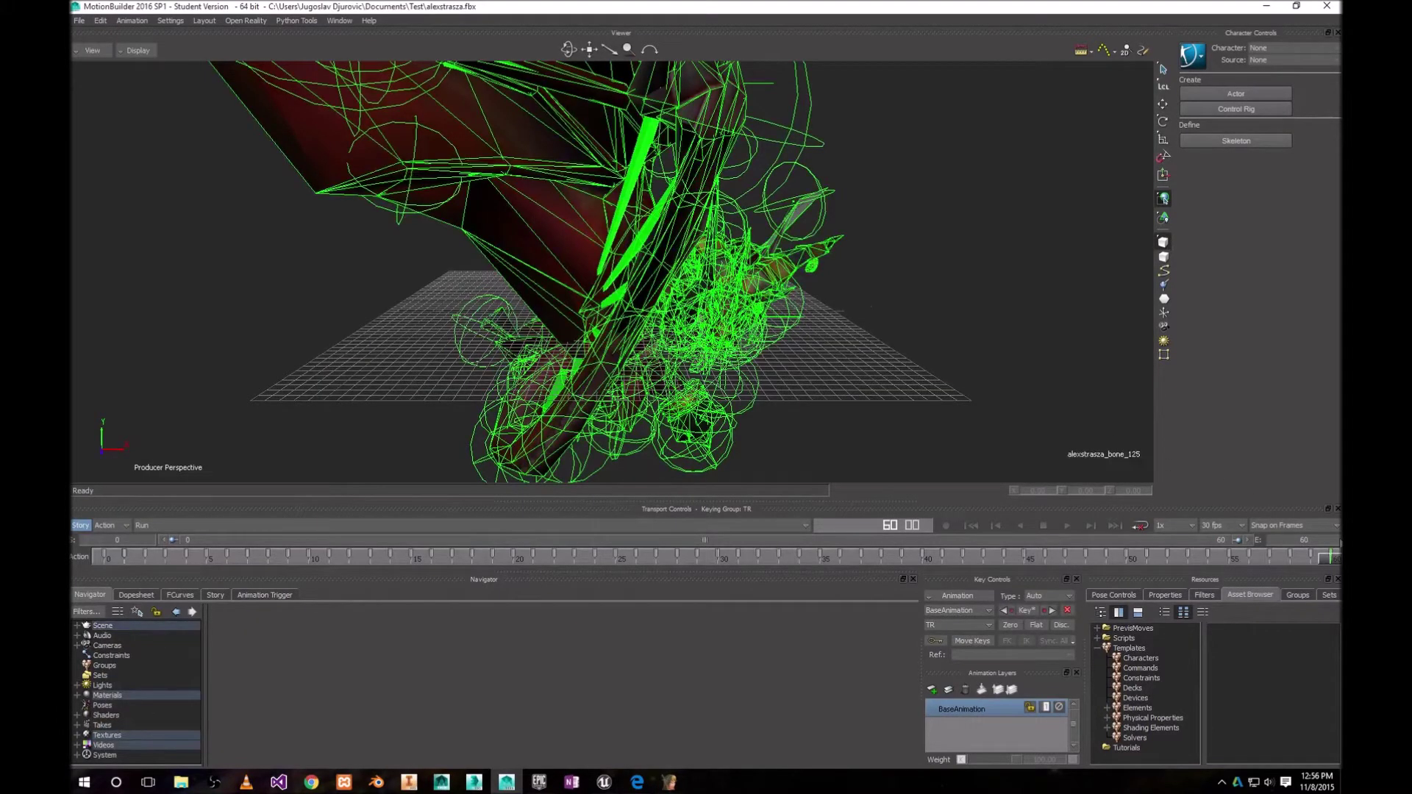
# Step: Copy all models' keys at frame 0 and paste them onto frame 60
pyautogui.moveTo(1326, 559); pyautogui.dragTo(107, 556)
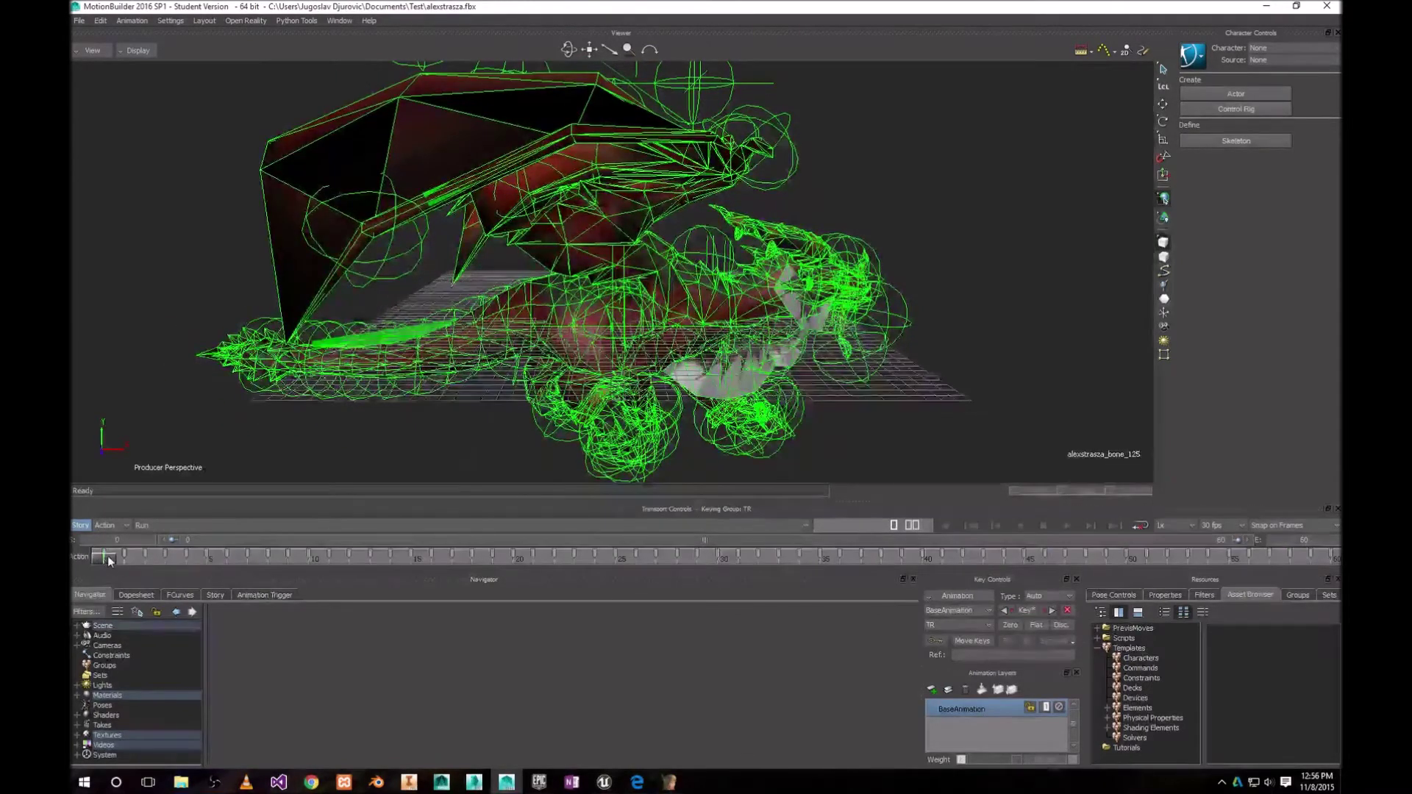
pyautogui.rightClick(107, 557)
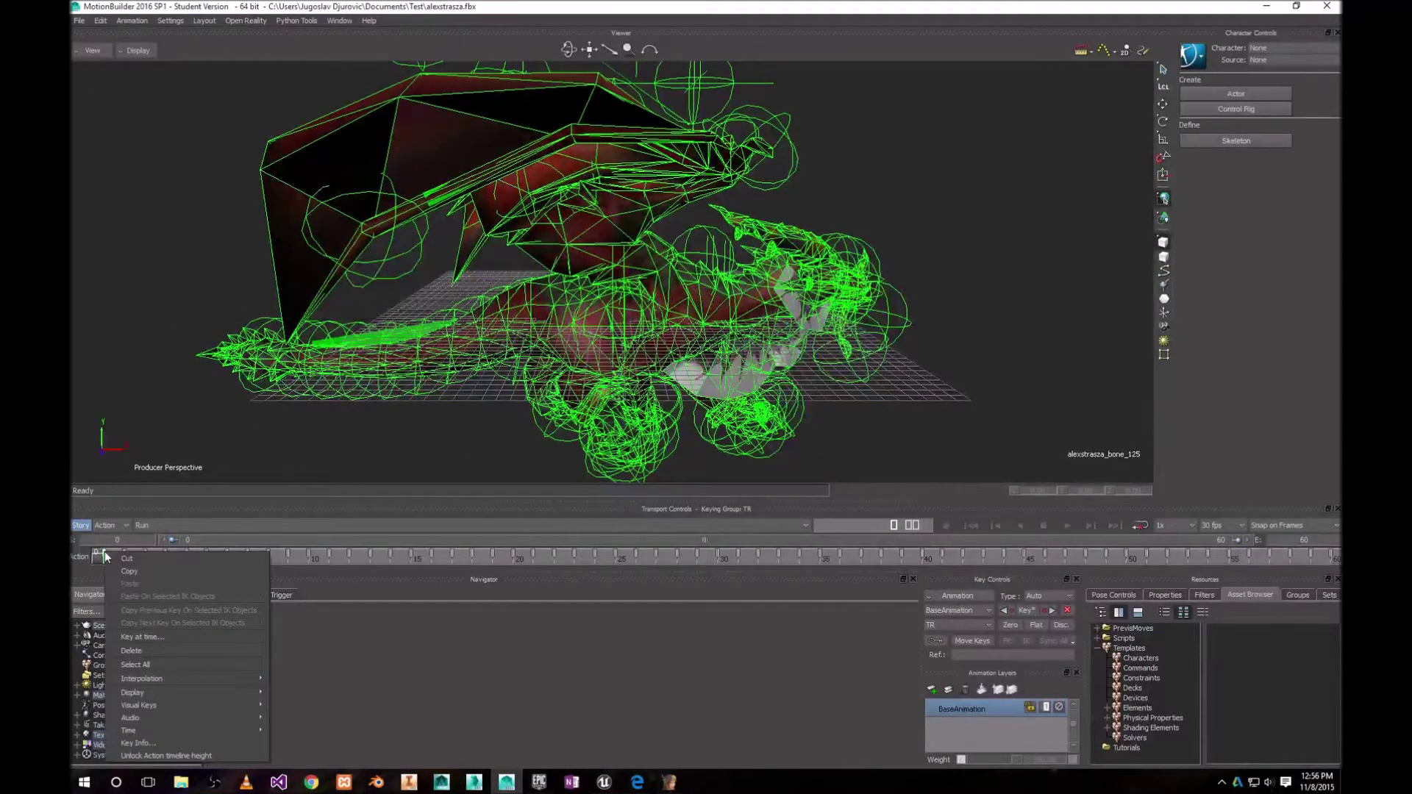
pyautogui.click(130, 570)
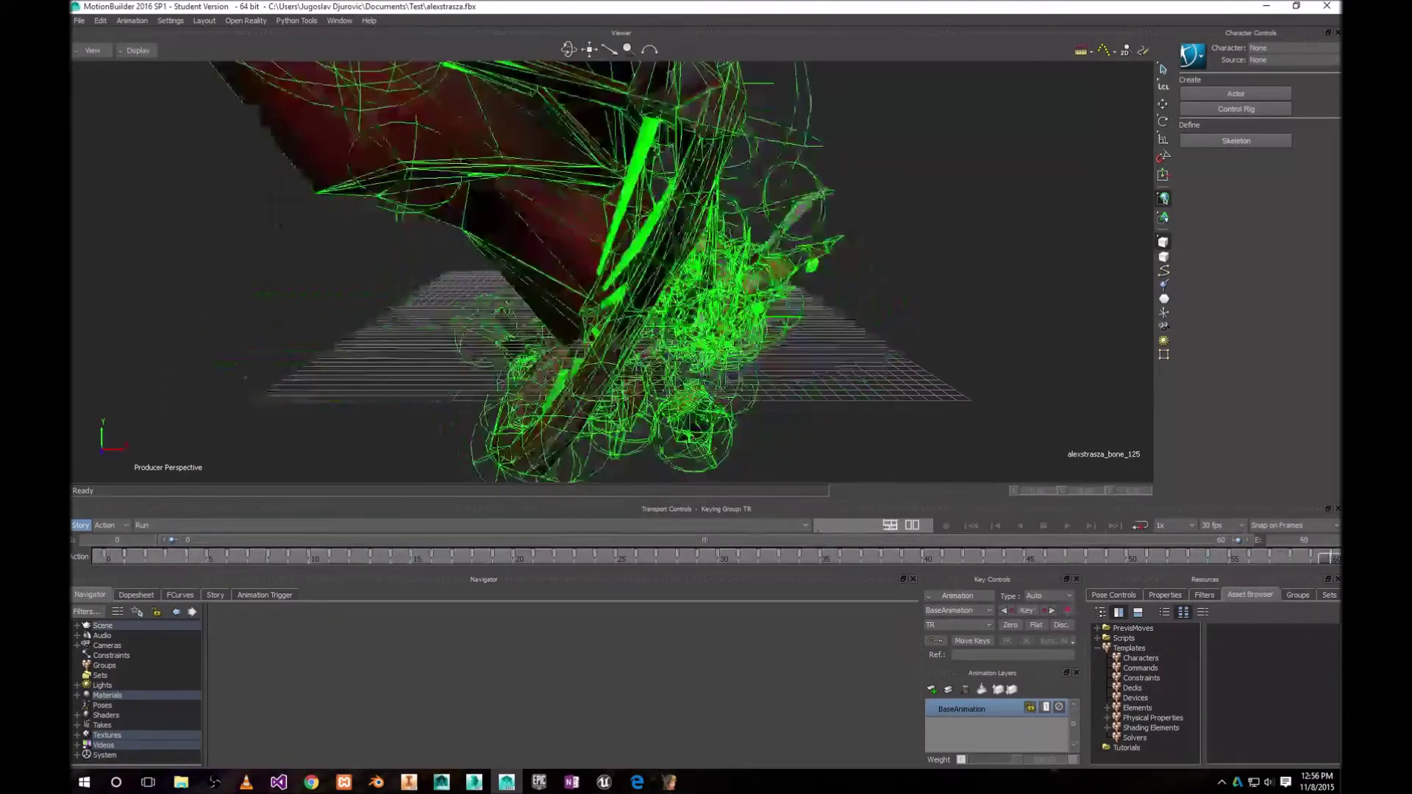
pyautogui.click(1329, 559)
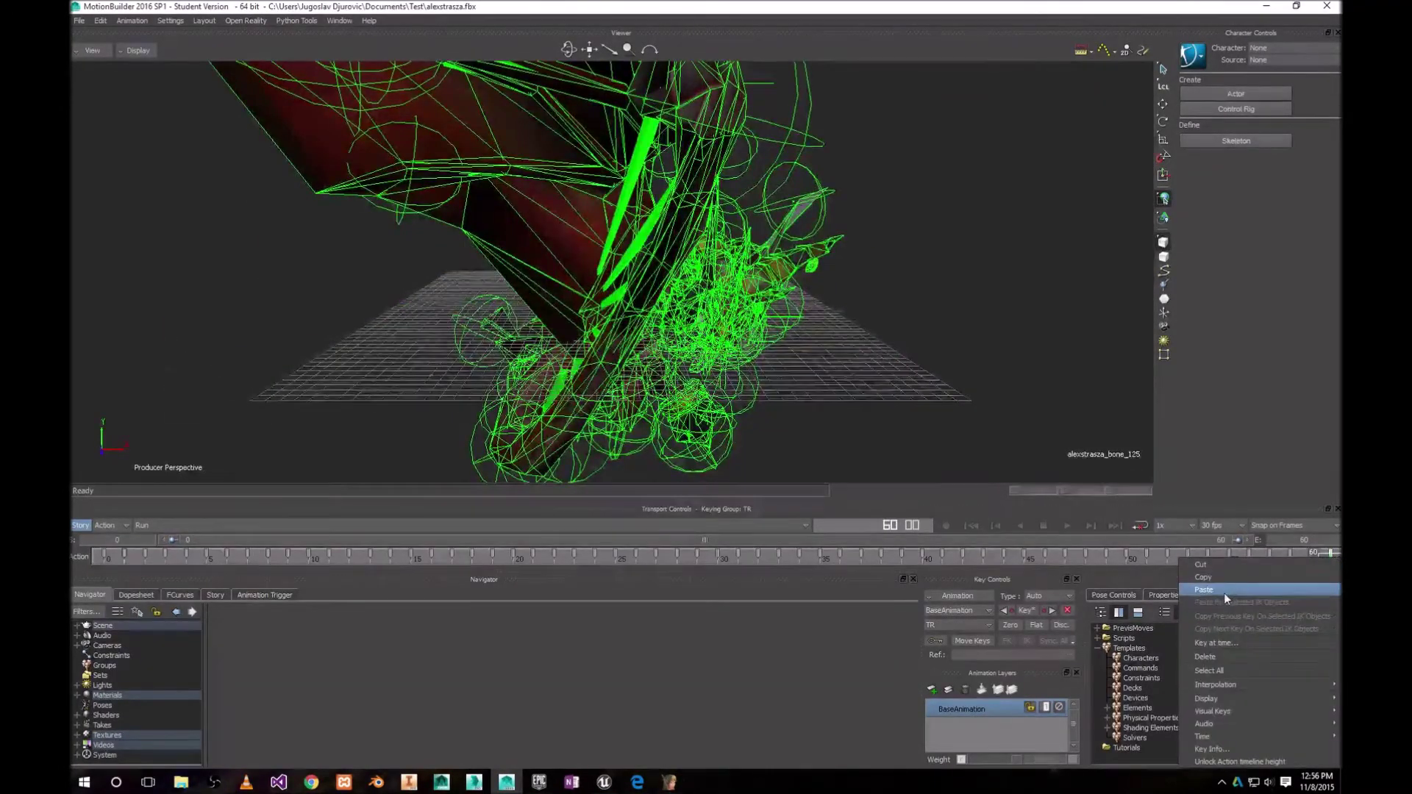
pyautogui.click(1227, 592)
pyautogui.moveTo(1333, 557)
pyautogui.mouseDown()
pyautogui.moveTo(772, 558)
pyautogui.moveTo(983, 558)
pyautogui.mouseUp()
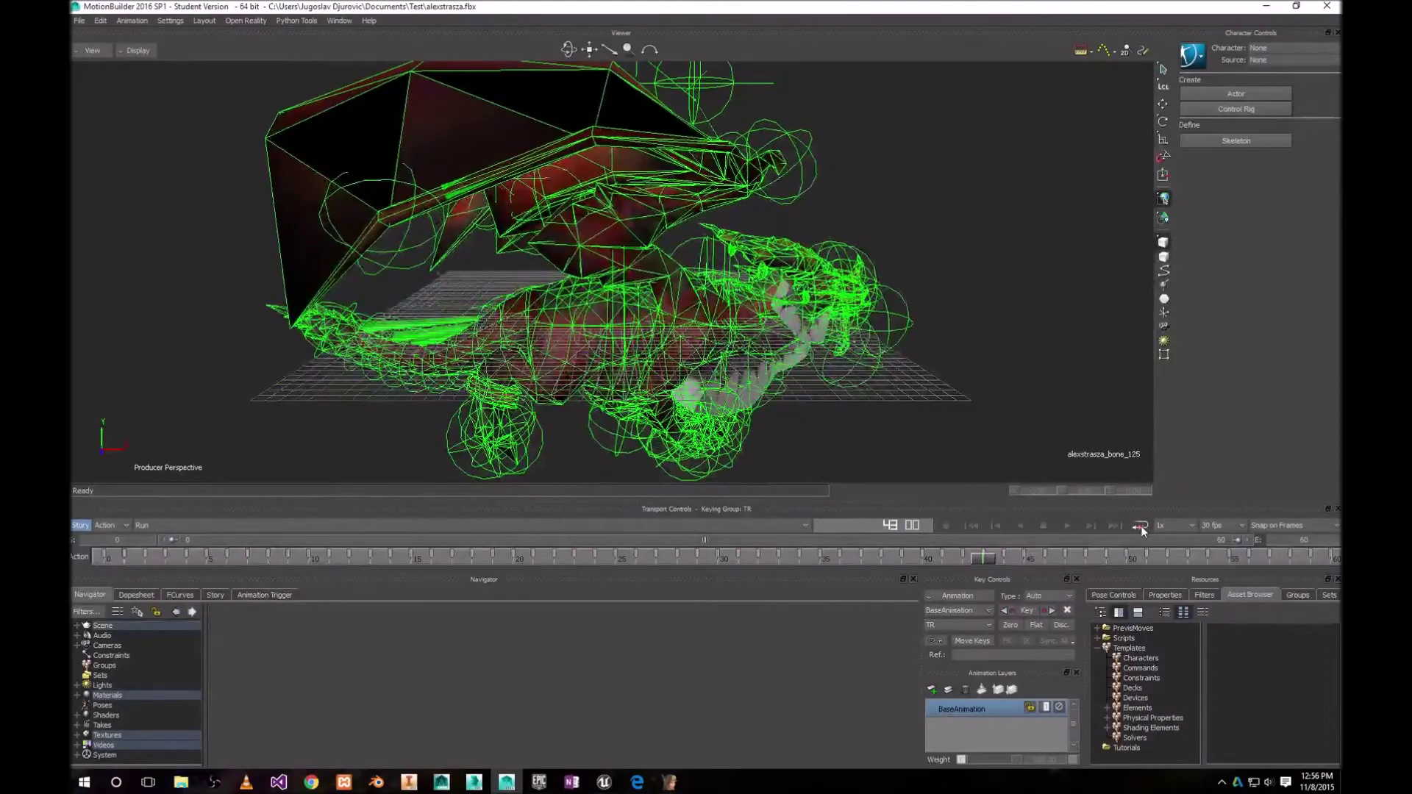
# Step: Play back the Run take to check the loop
pyautogui.click(1066, 524)
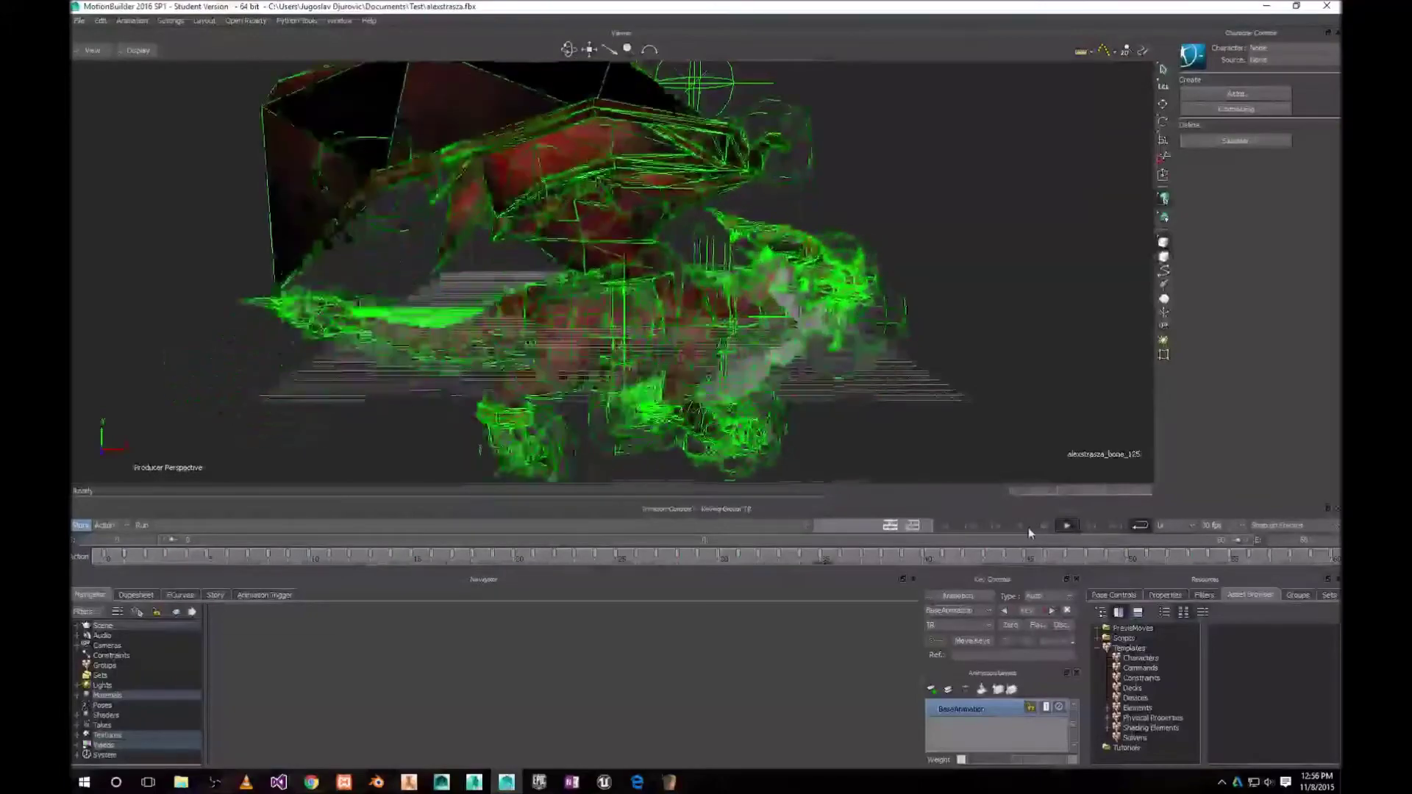
pyautogui.click(1043, 525)
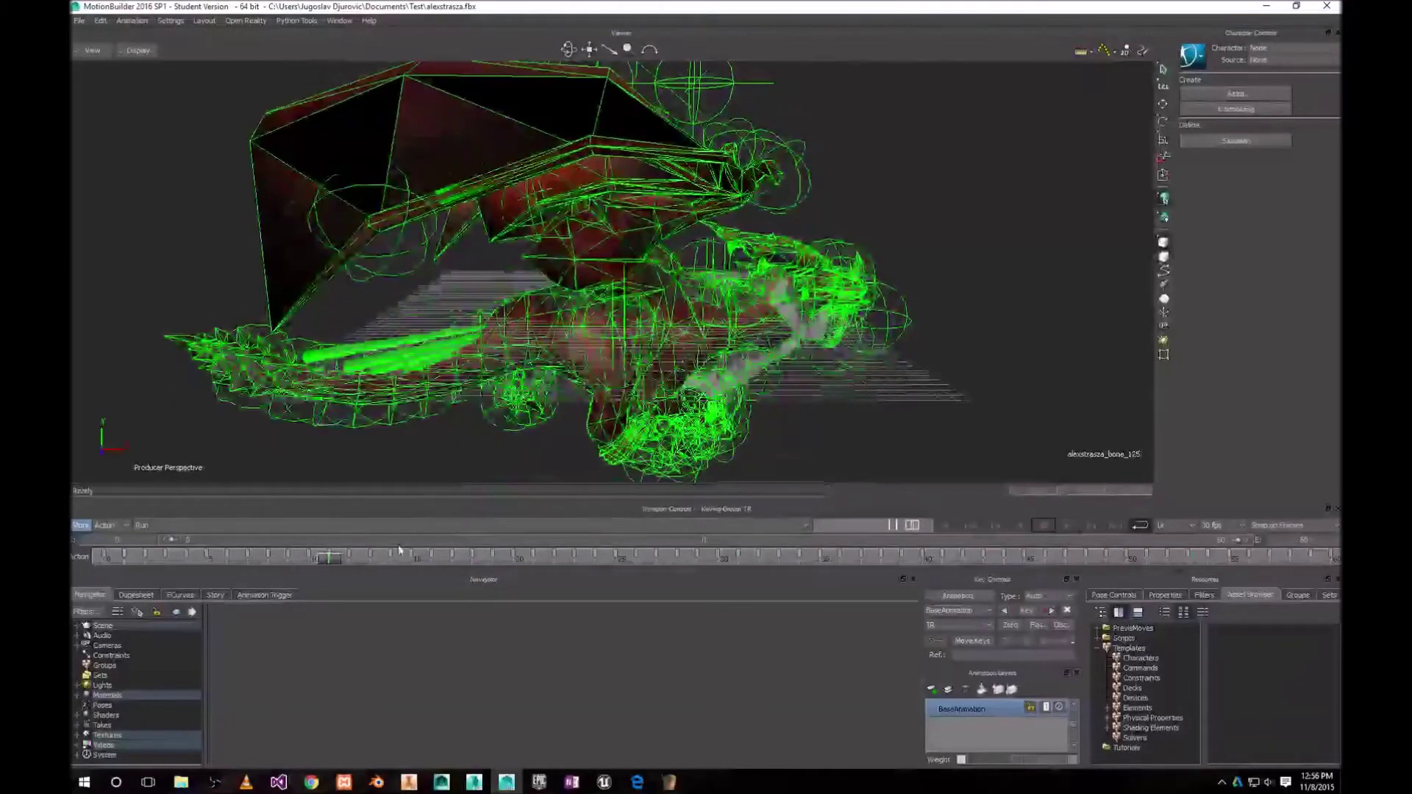
pyautogui.click(220, 525)
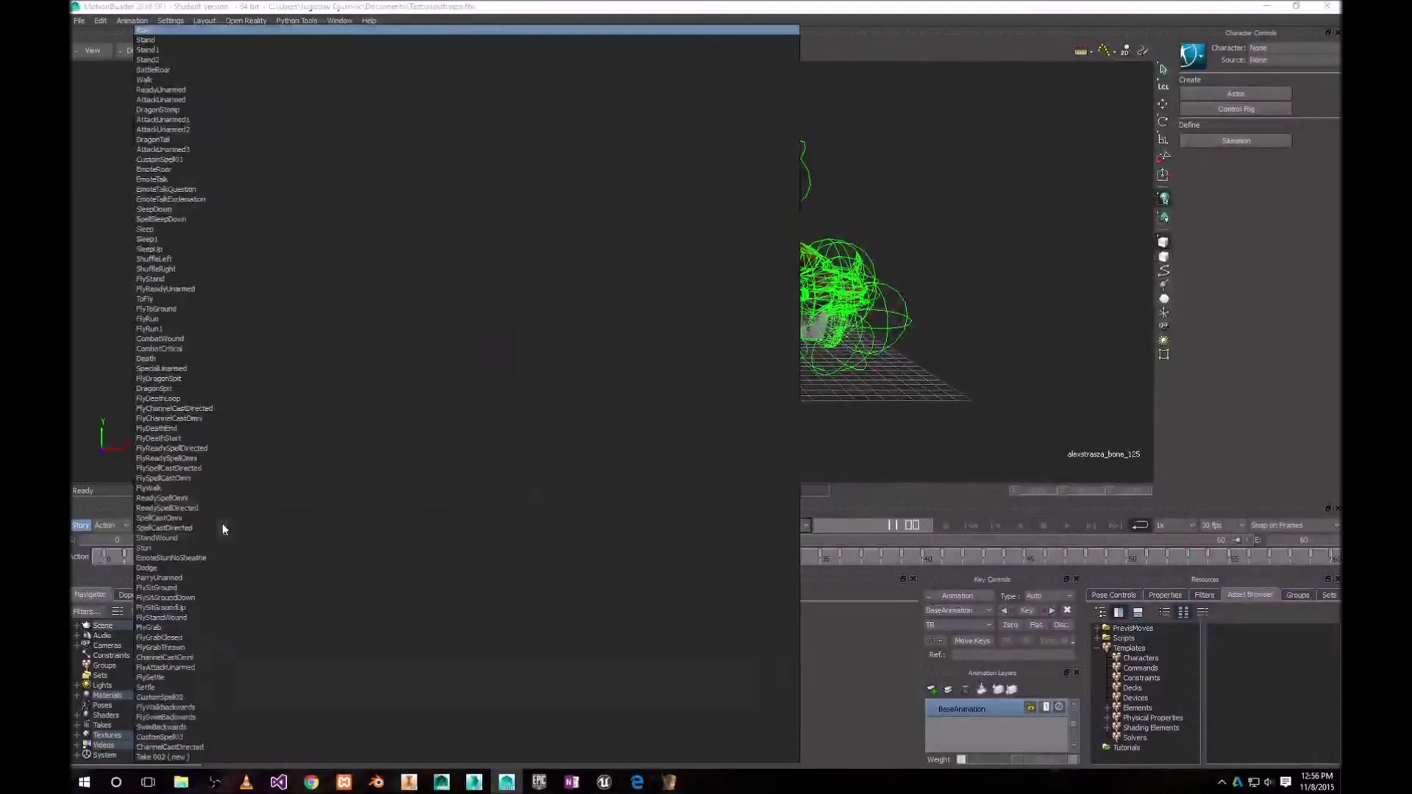
# Step: Switch to the Walk take and copy its first-frame keys
pyautogui.click(146, 81)
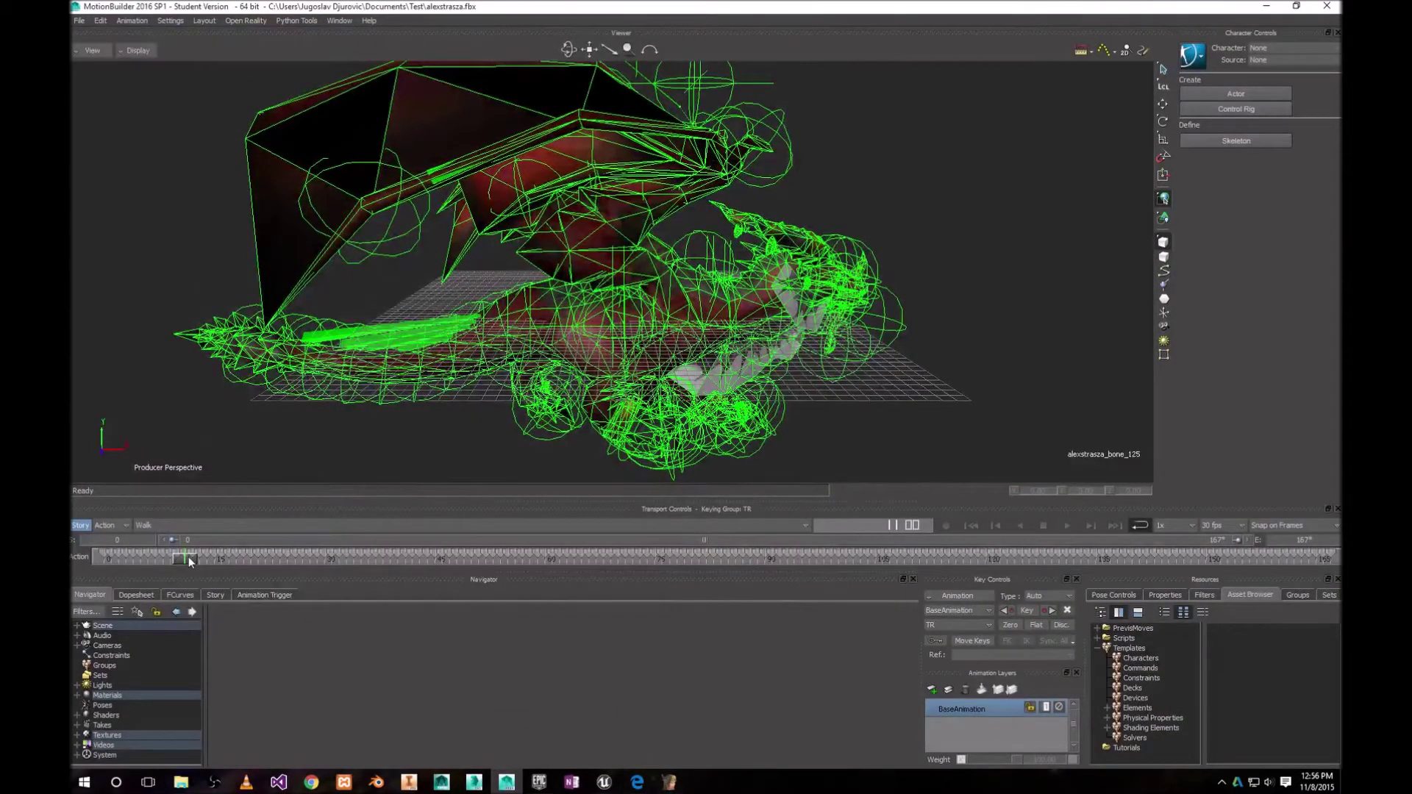
pyautogui.moveTo(188, 558)
pyautogui.mouseDown()
pyautogui.moveTo(1322, 555)
pyautogui.moveTo(397, 557)
pyautogui.moveTo(96, 581)
pyautogui.mouseUp()
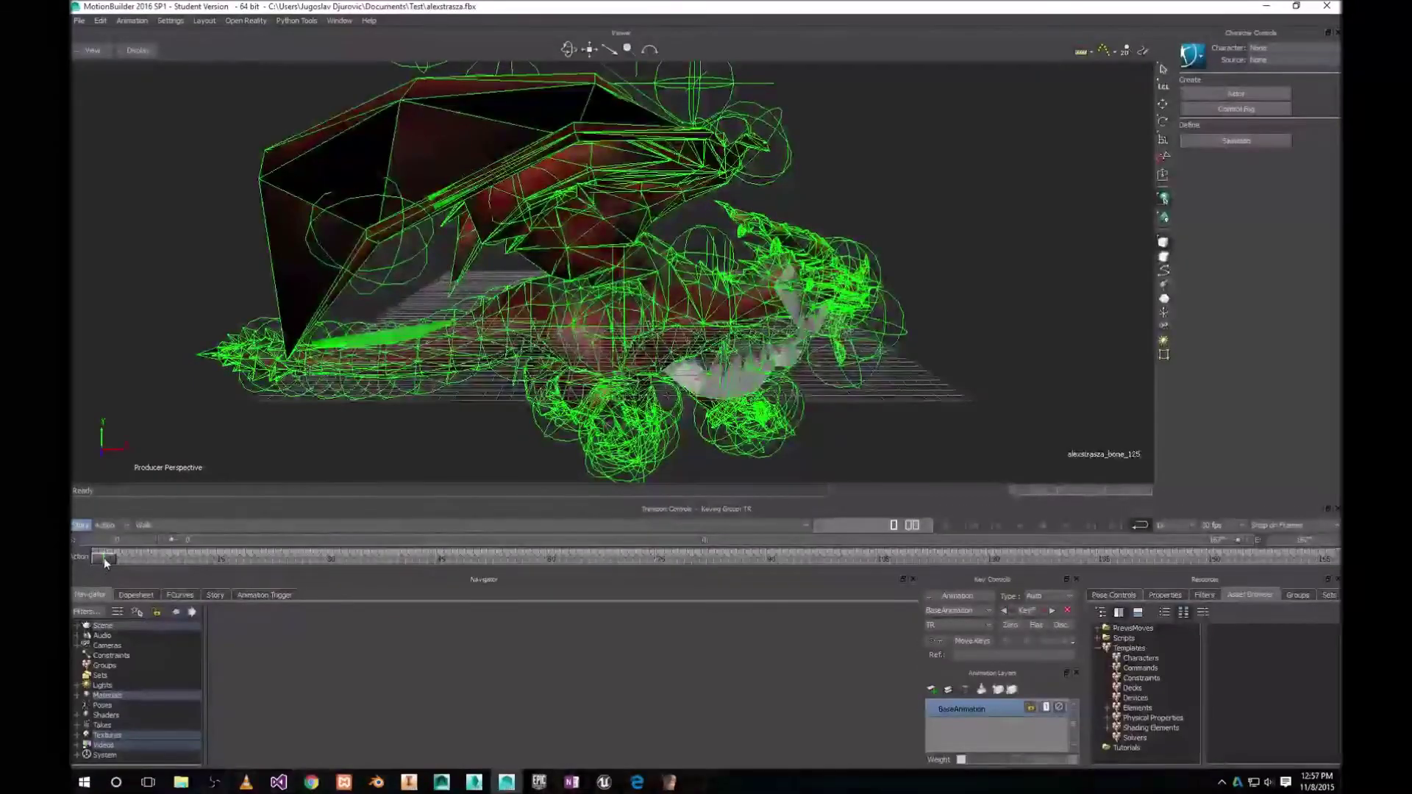
pyautogui.rightClick(103, 558)
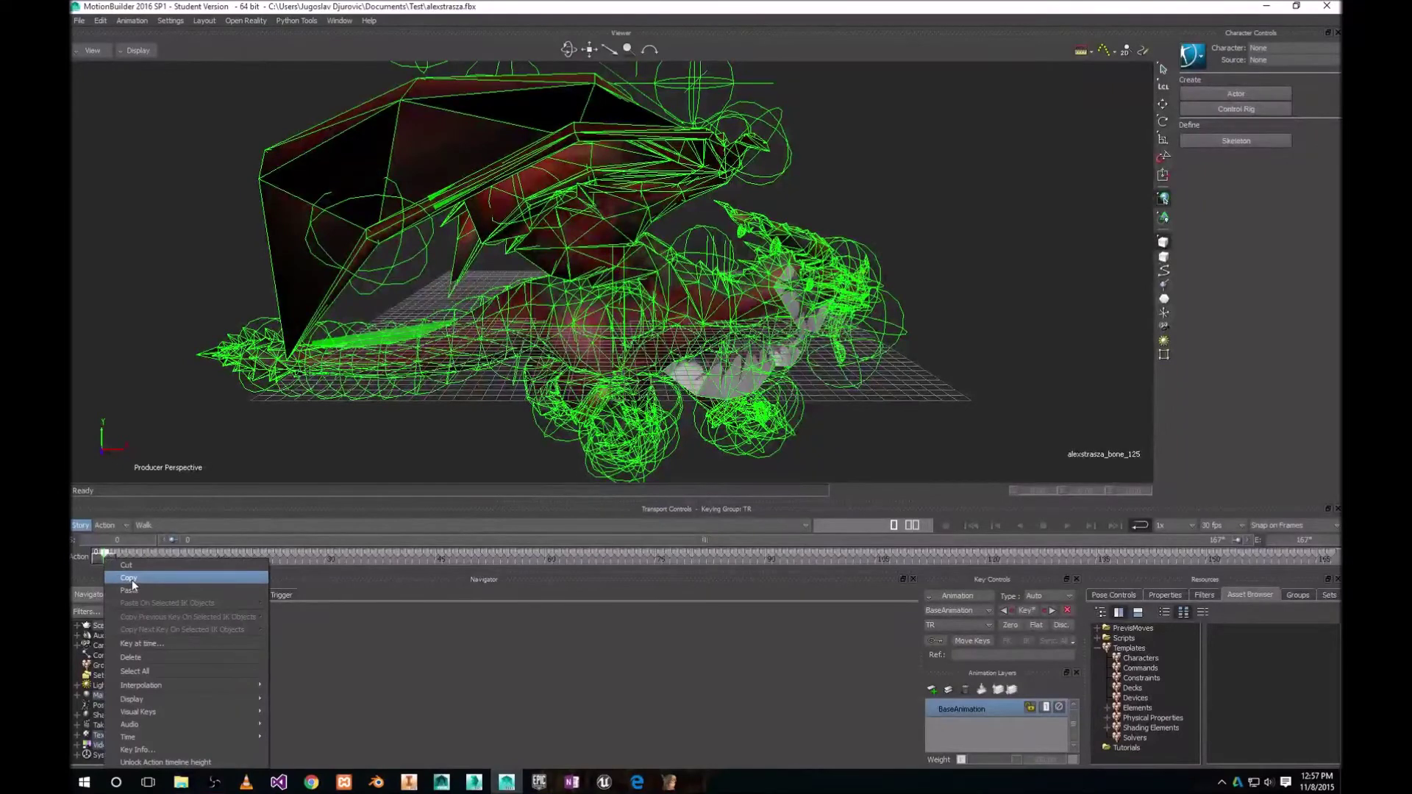
pyautogui.click(132, 579)
pyautogui.click(109, 559)
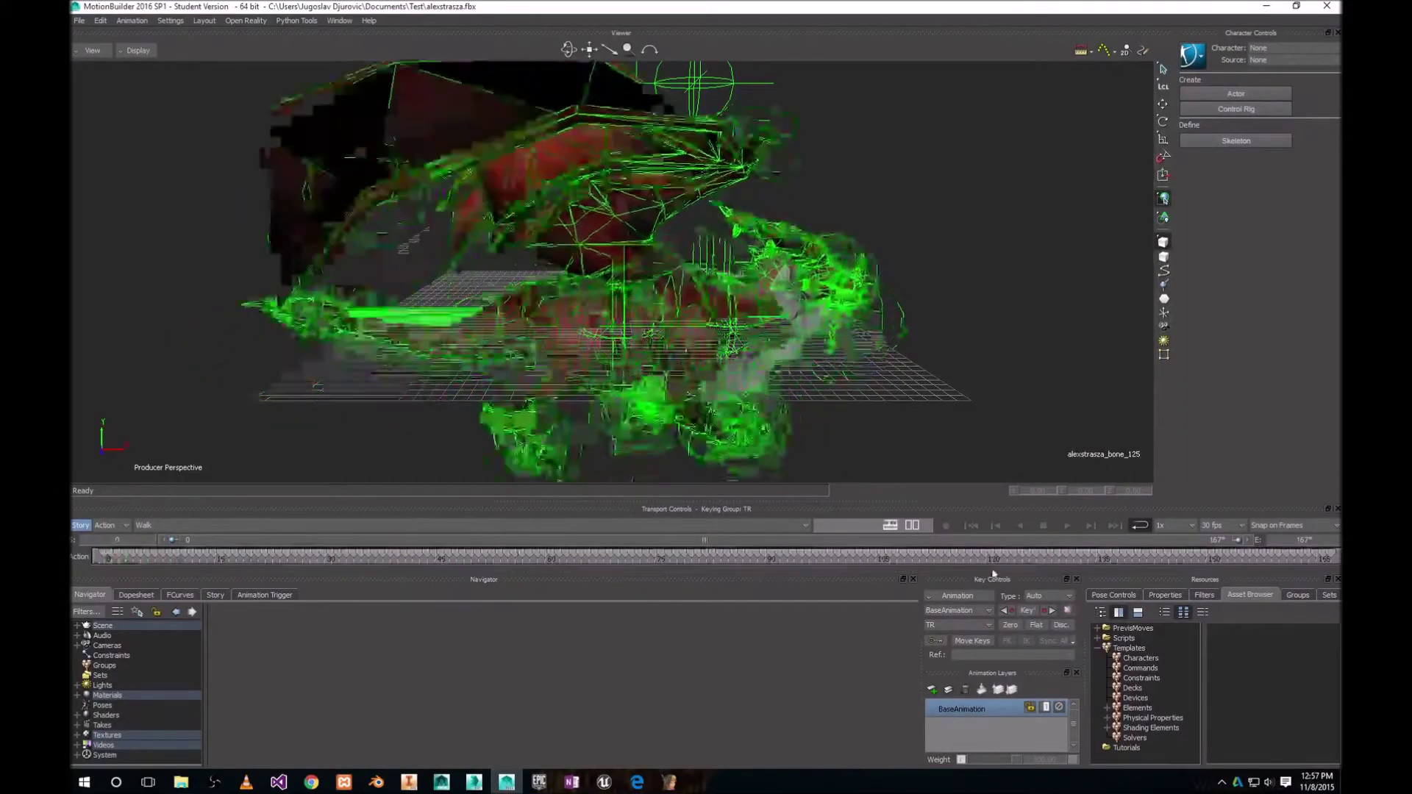
# Step: Paste the first-frame pose onto the Walk take's last frame and play it to check the loop
pyautogui.click(1327, 560)
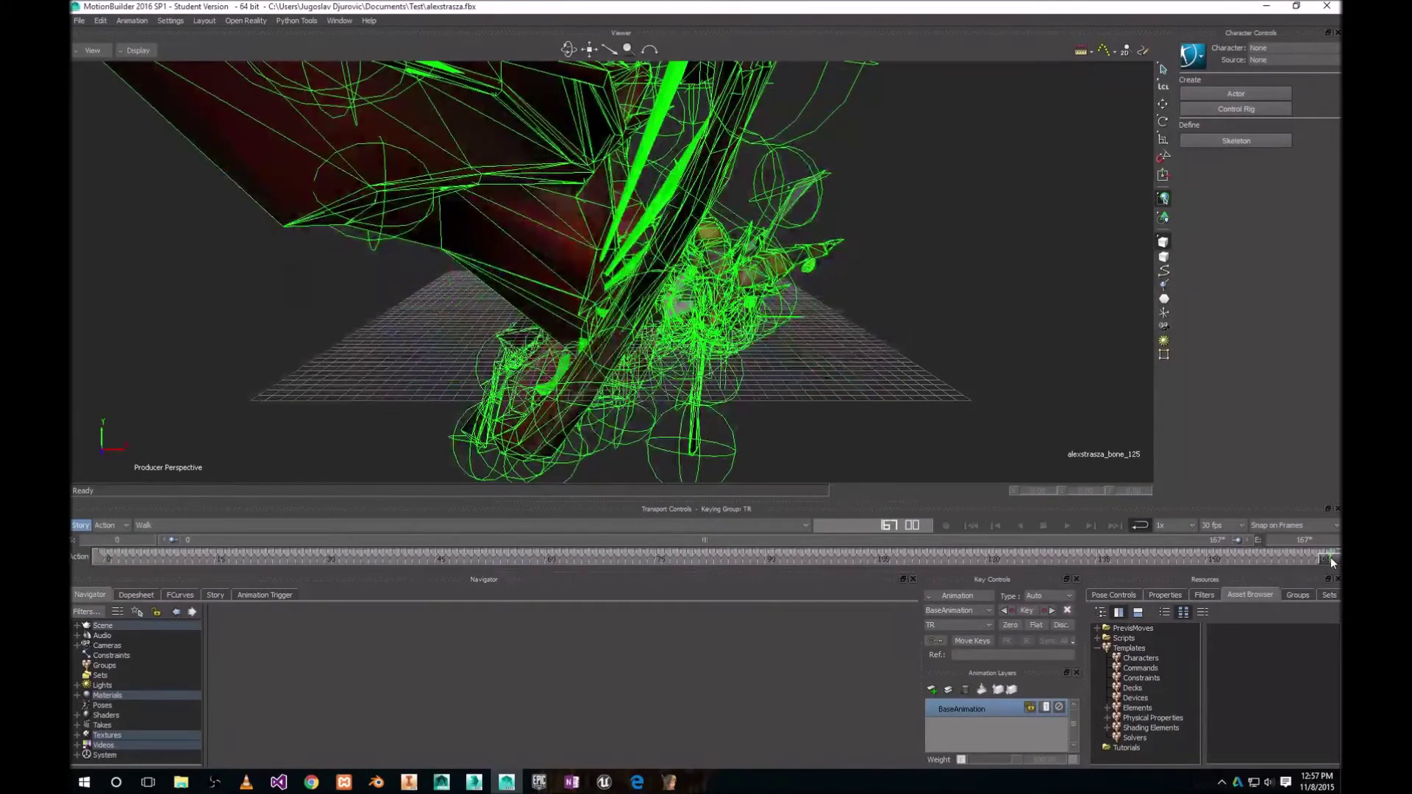
pyautogui.rightClick(1331, 557)
pyautogui.click(1211, 589)
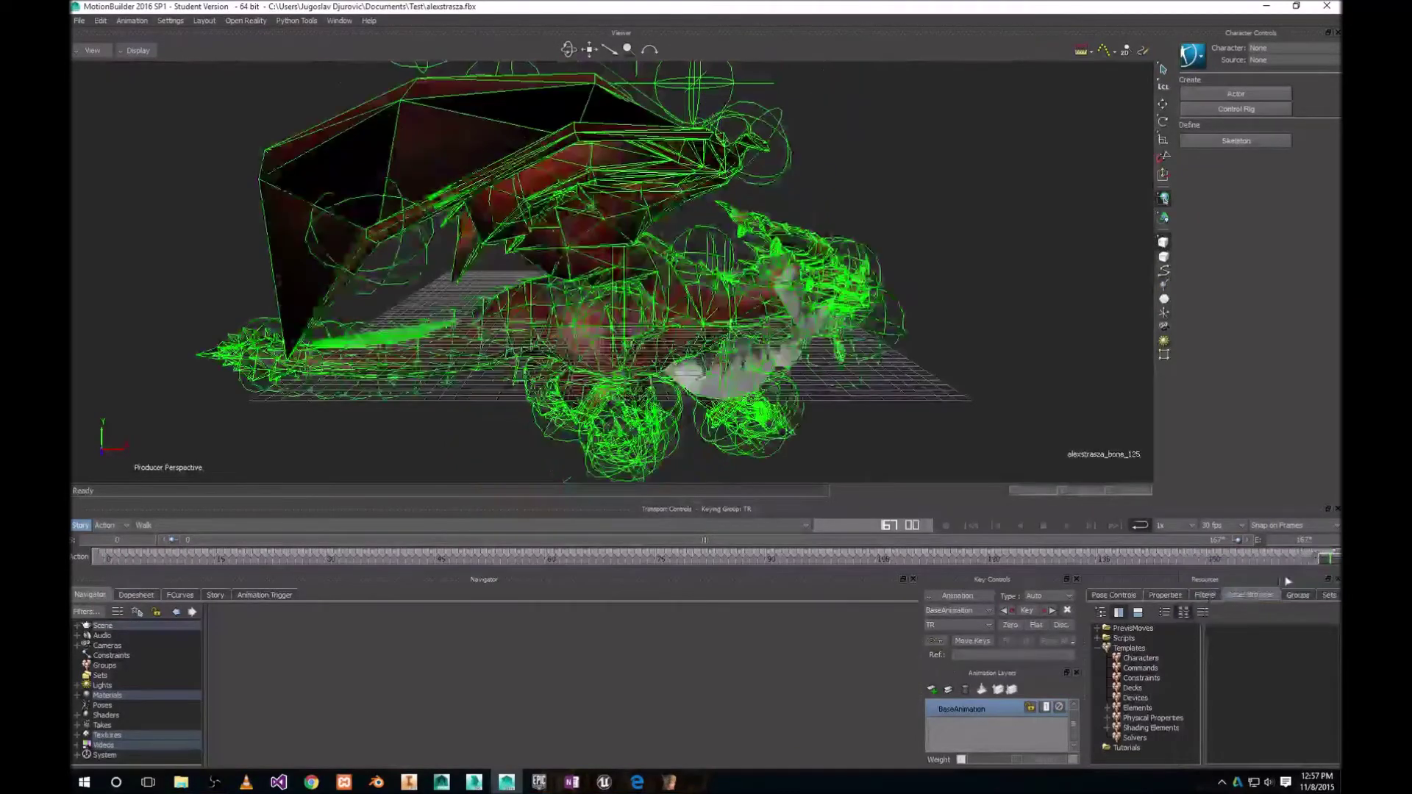
pyautogui.moveTo(1333, 558); pyautogui.dragTo(984, 562)
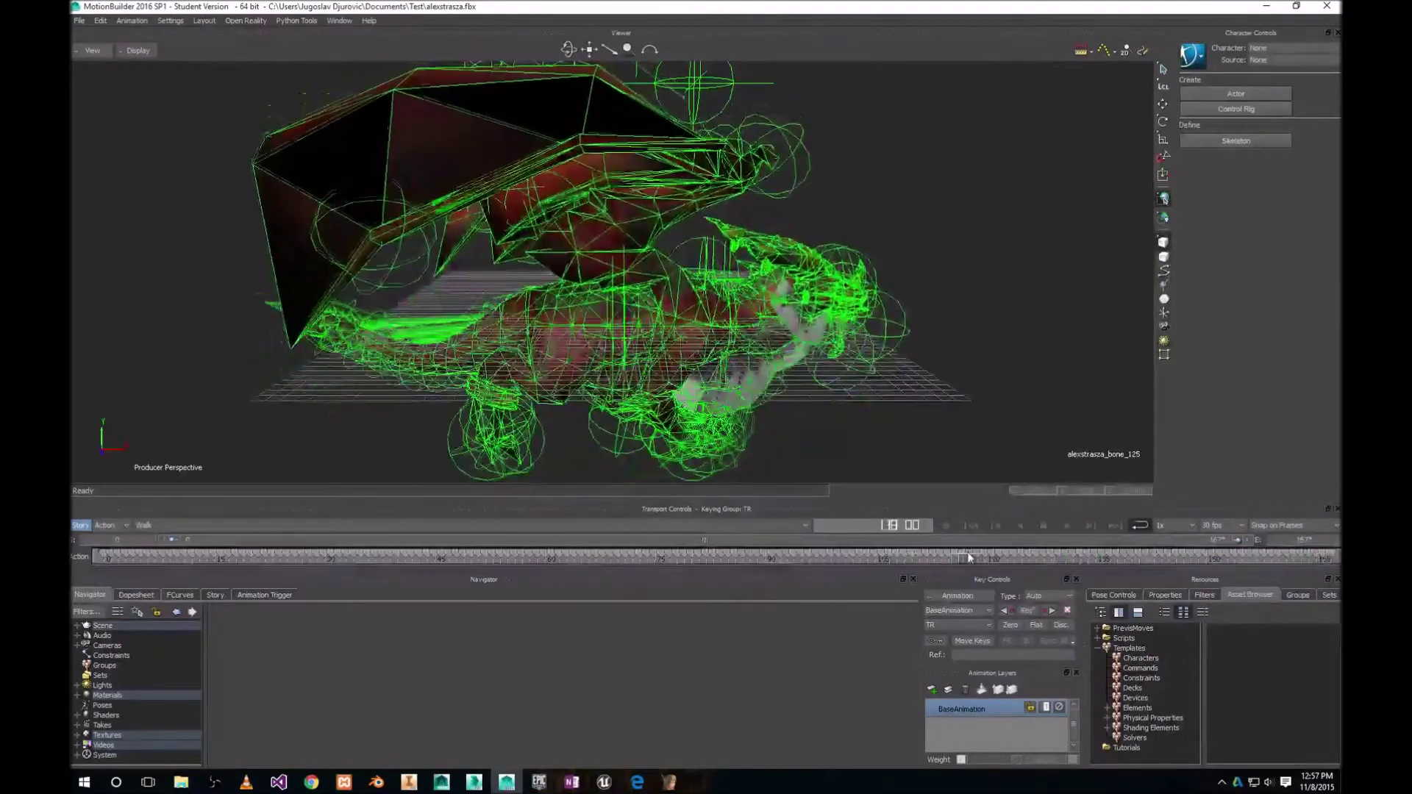
pyautogui.click(1065, 525)
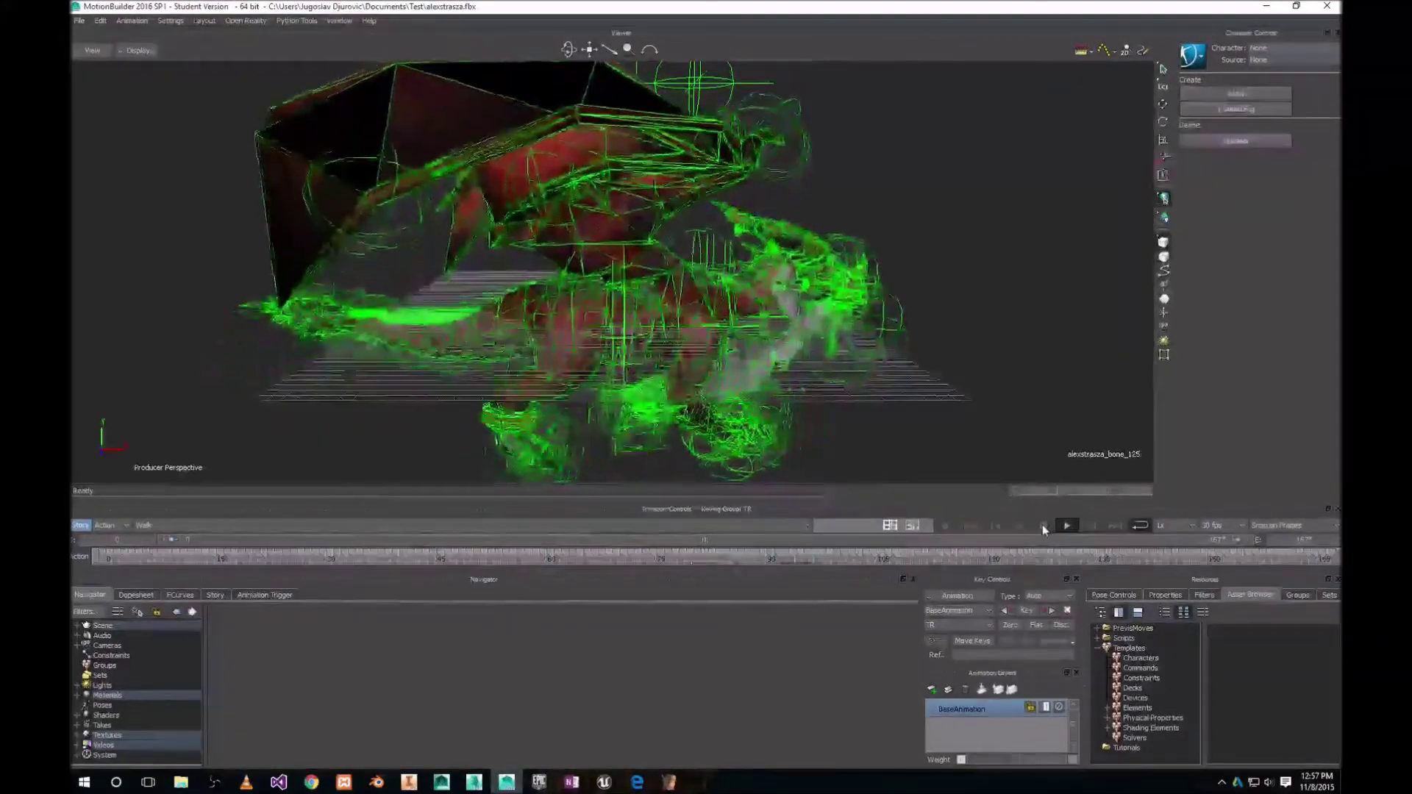
pyautogui.click(1043, 525)
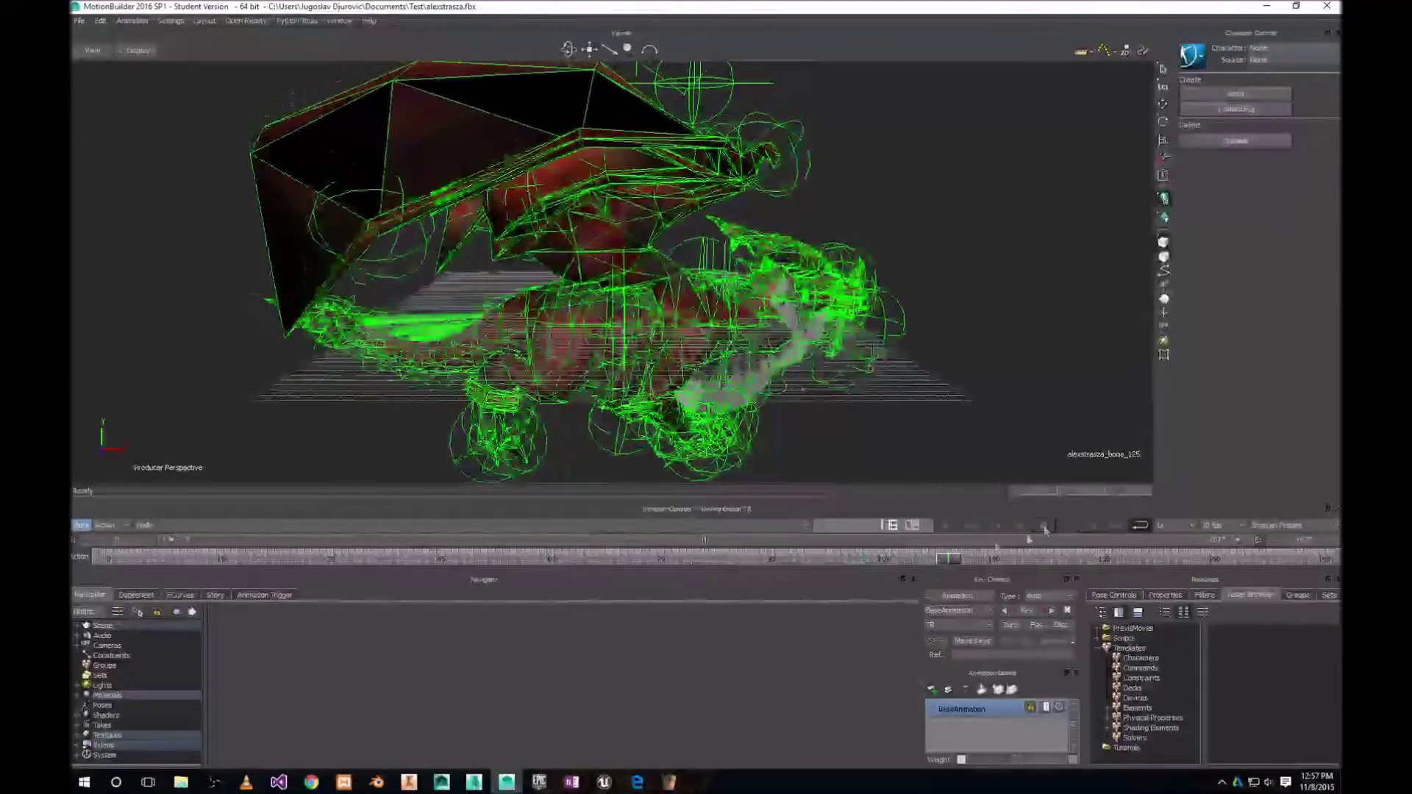
pyautogui.click(167, 524)
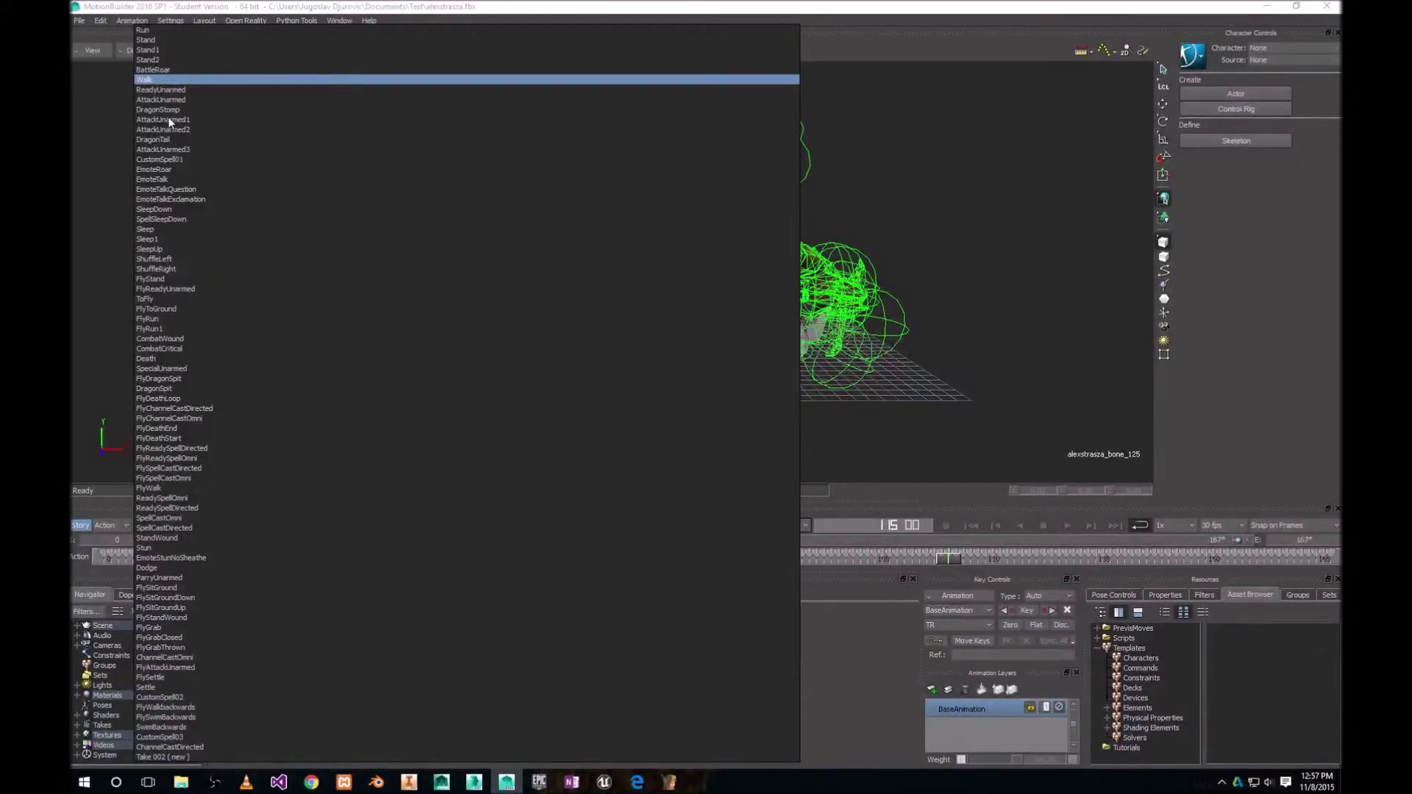
# Step: Switch to the BattleRoar take, play it, and copy its first-frame pose
pyautogui.click(165, 69)
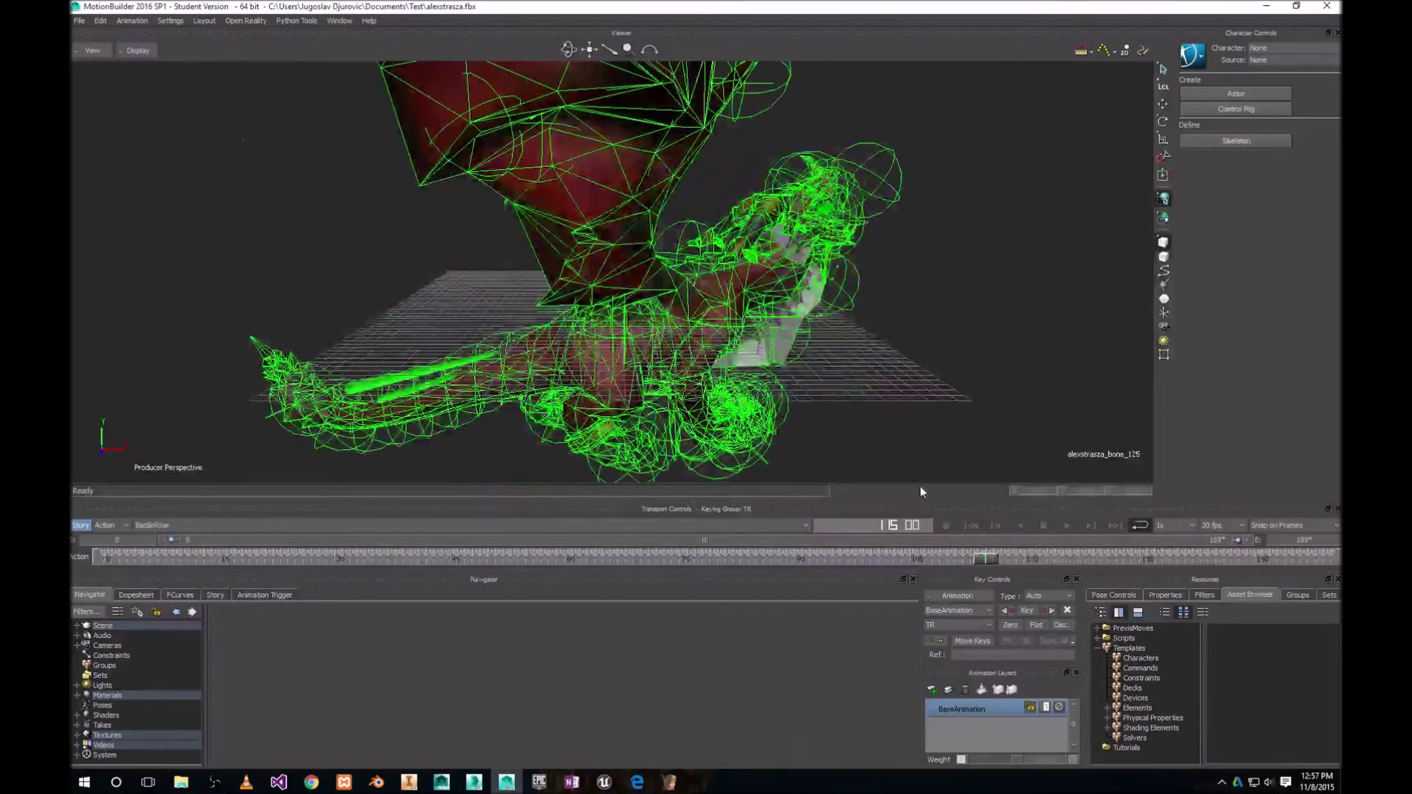
pyautogui.press('space')
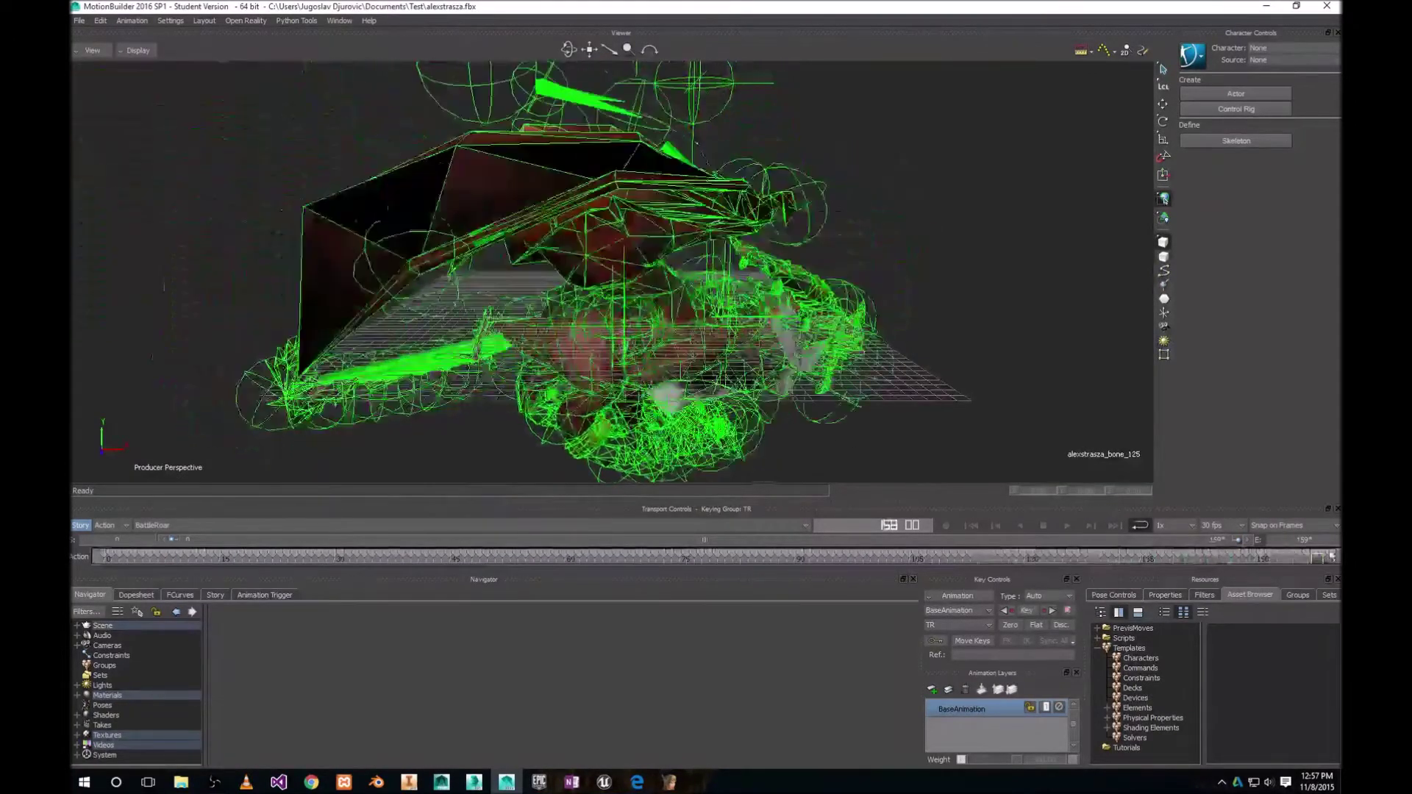
pyautogui.click(94, 558)
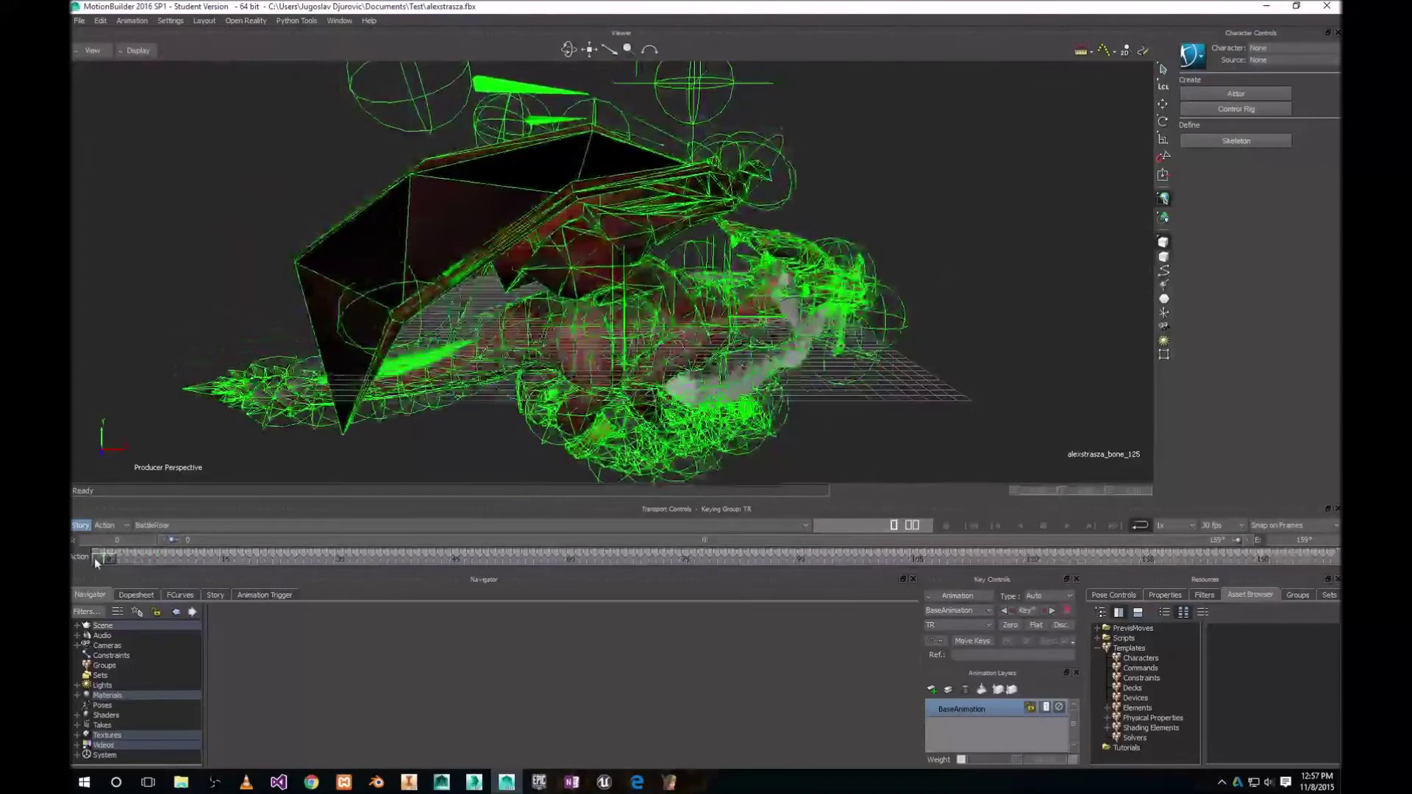
pyautogui.rightClick(104, 557)
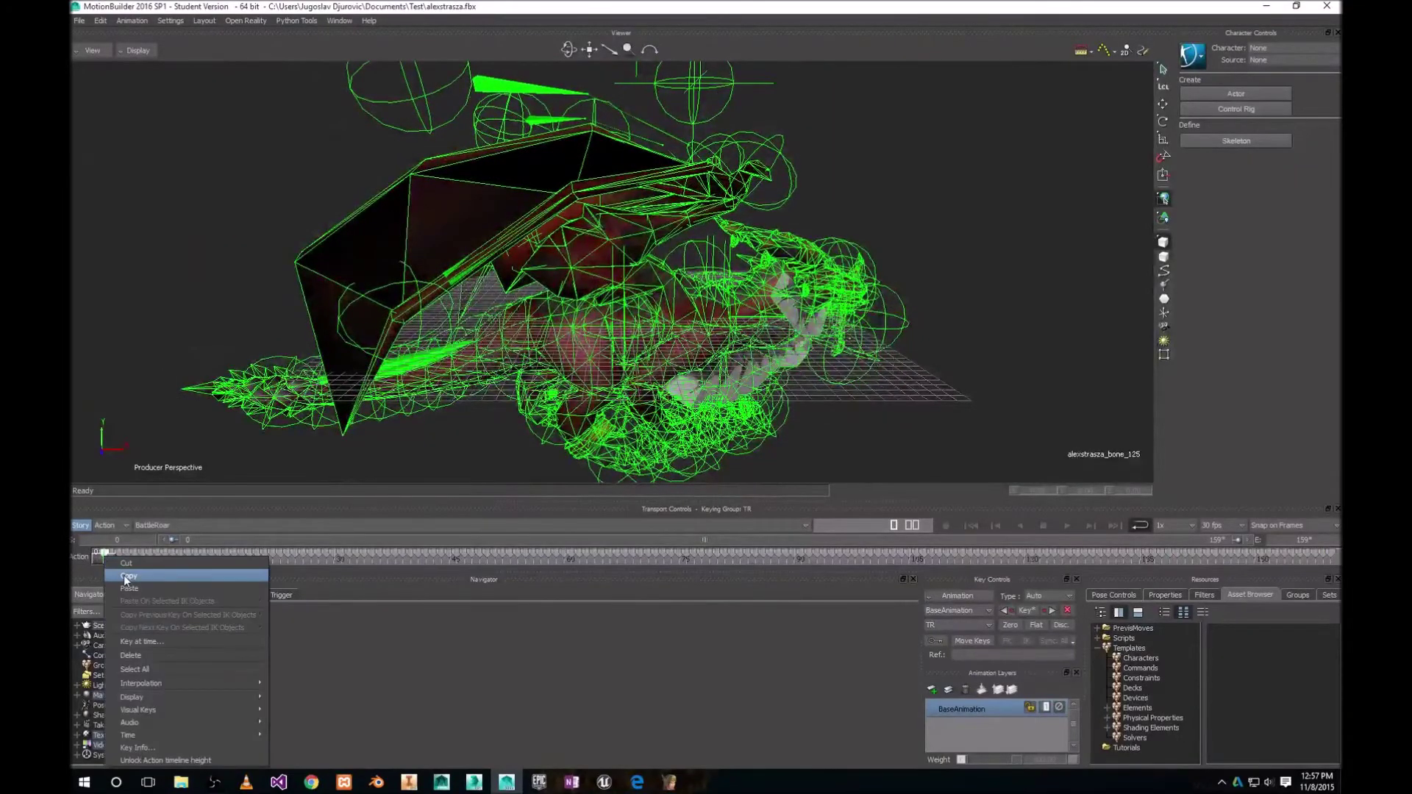
pyautogui.click(108, 567)
# Step: Paste the starting pose onto frame 159 and play BattleRoar to check the loop
pyautogui.moveTo(108, 559); pyautogui.dragTo(1324, 559)
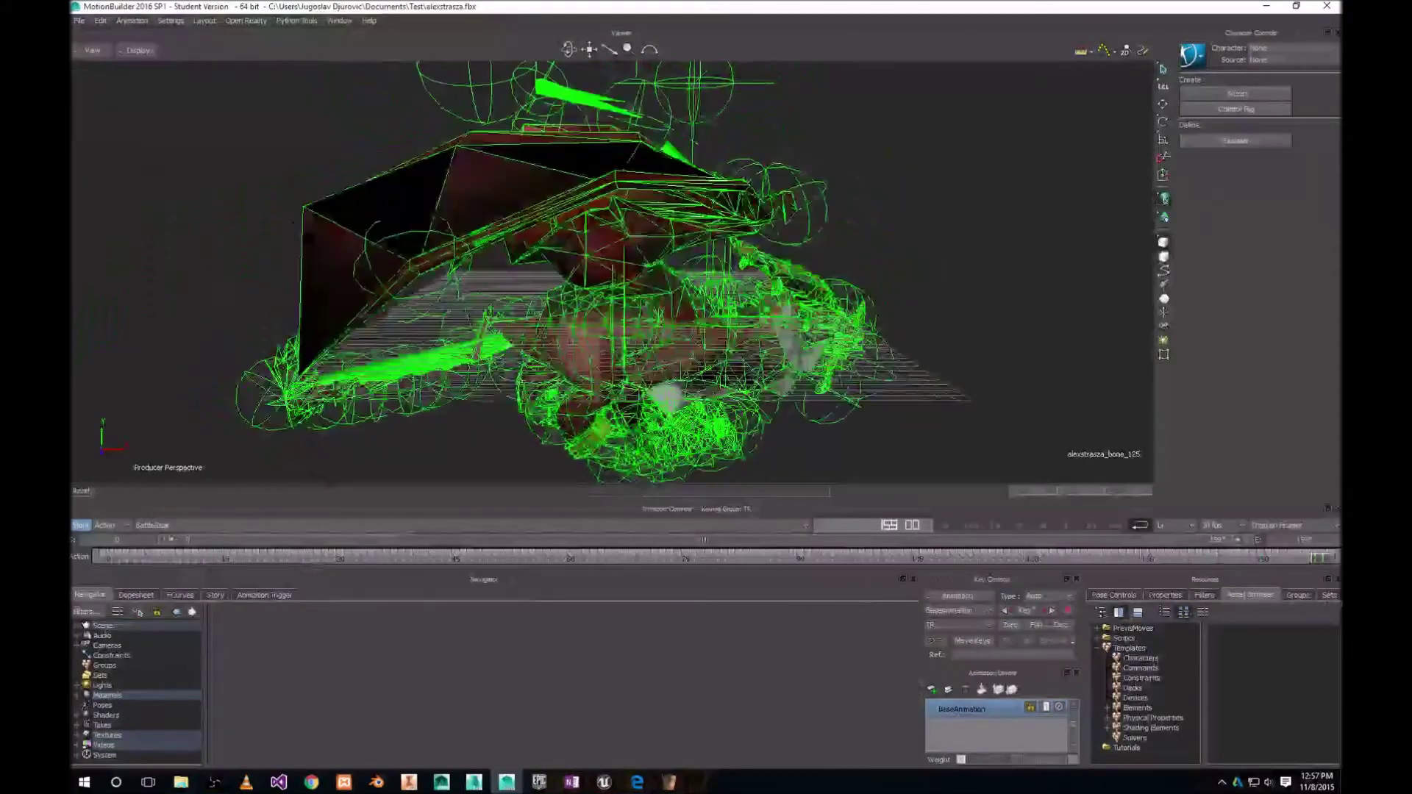
pyautogui.rightClick(1324, 558)
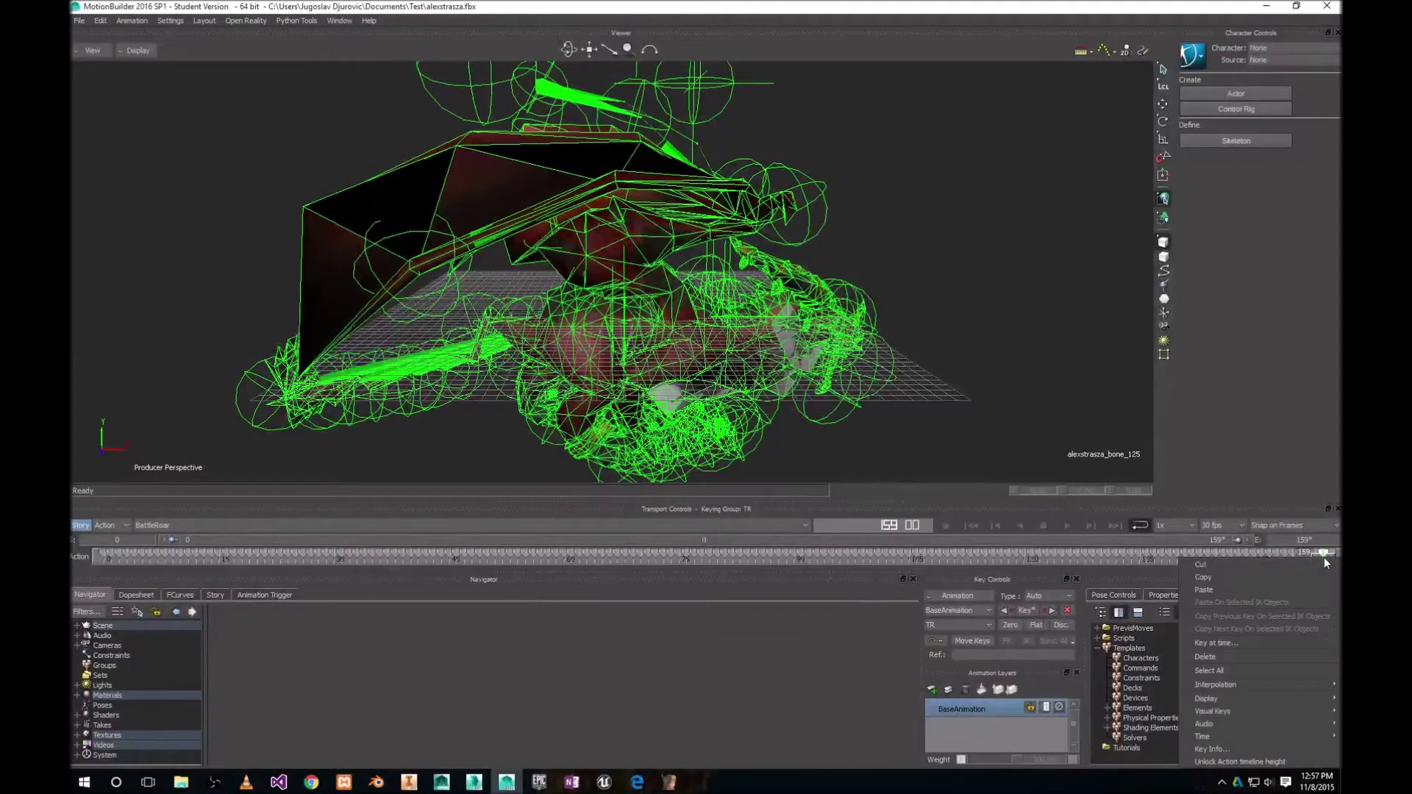
pyautogui.click(1207, 591)
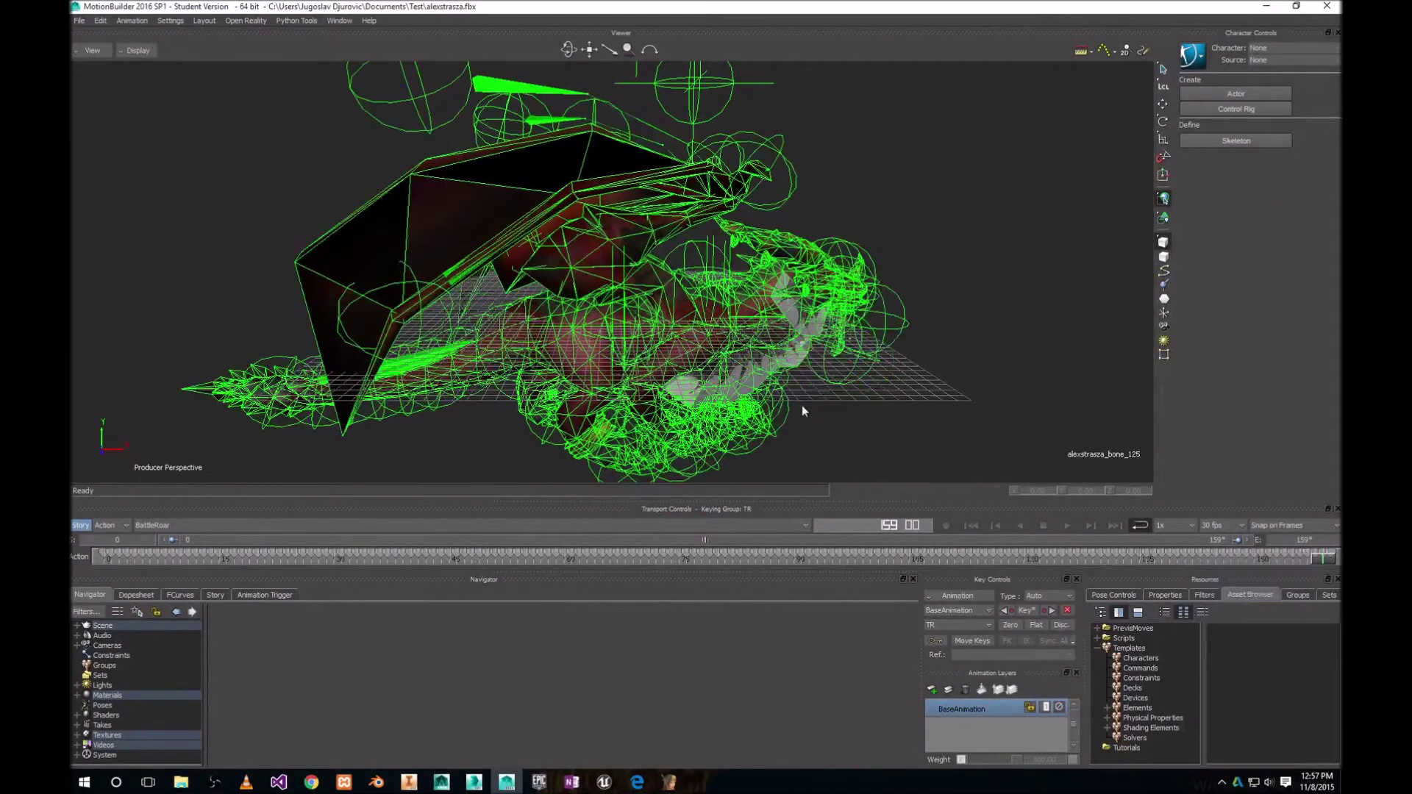
pyautogui.click(1067, 525)
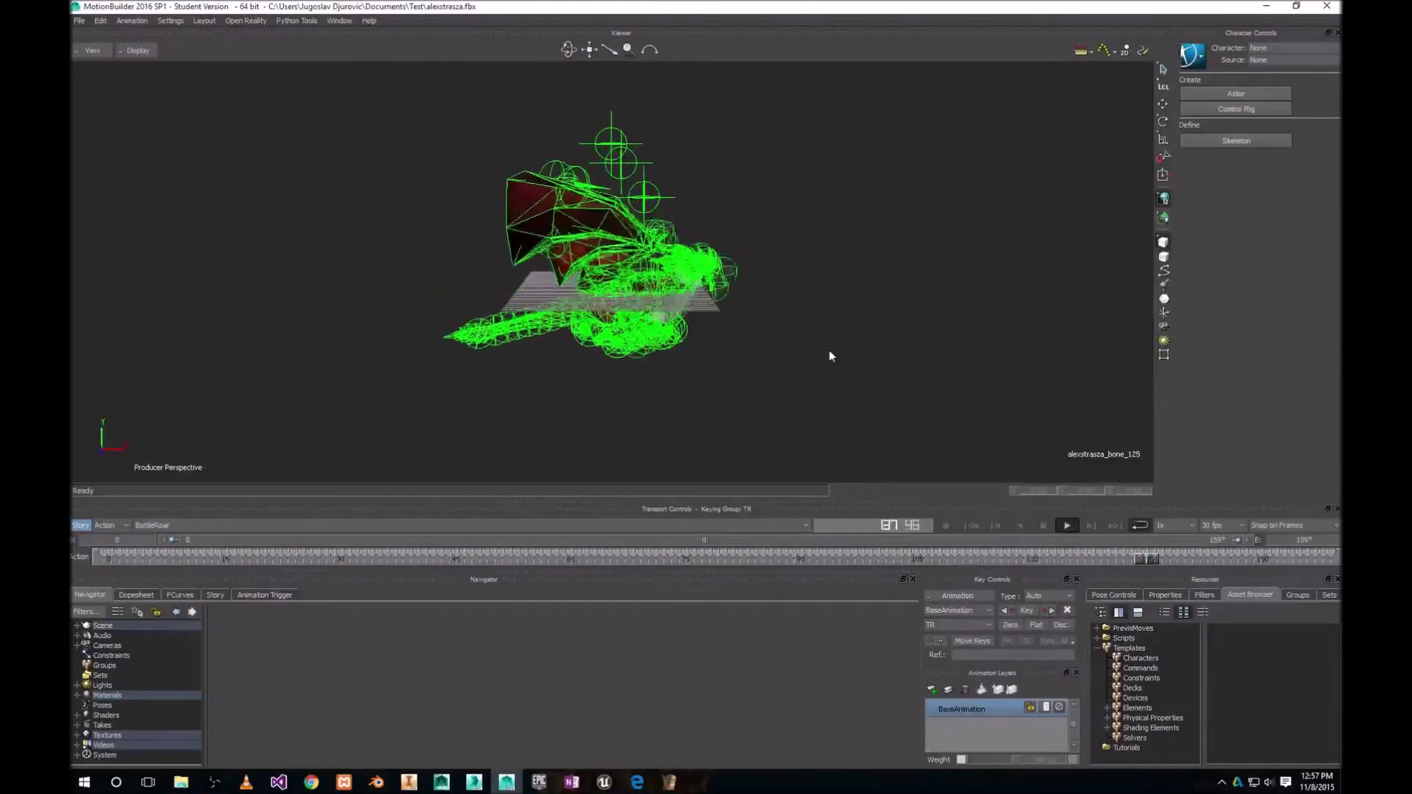
pyautogui.click(1043, 526)
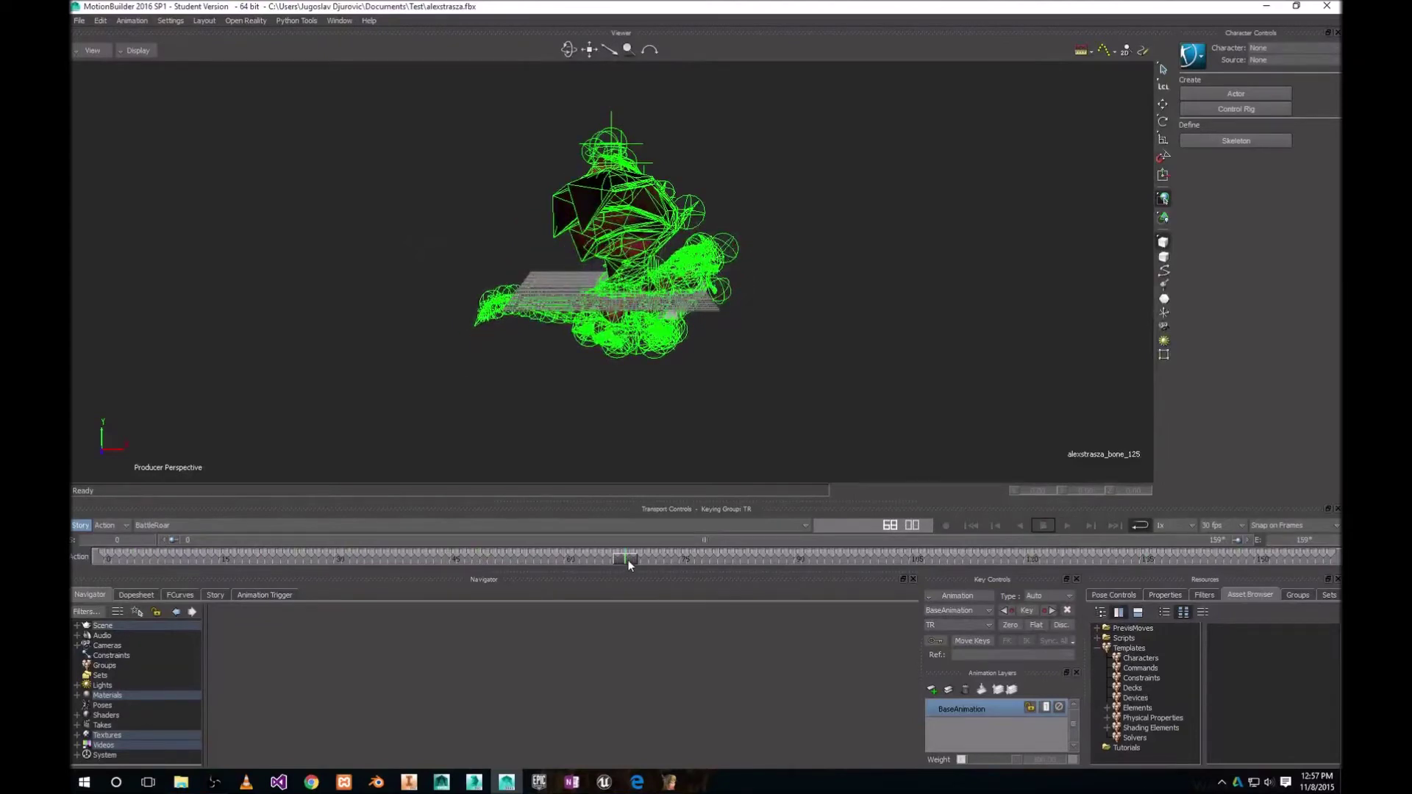
# Step: Set the BattleRoar end frame to 158, replay it, and switch to the DragonTail take
pyautogui.moveTo(627, 559); pyautogui.dragTo(1316, 558)
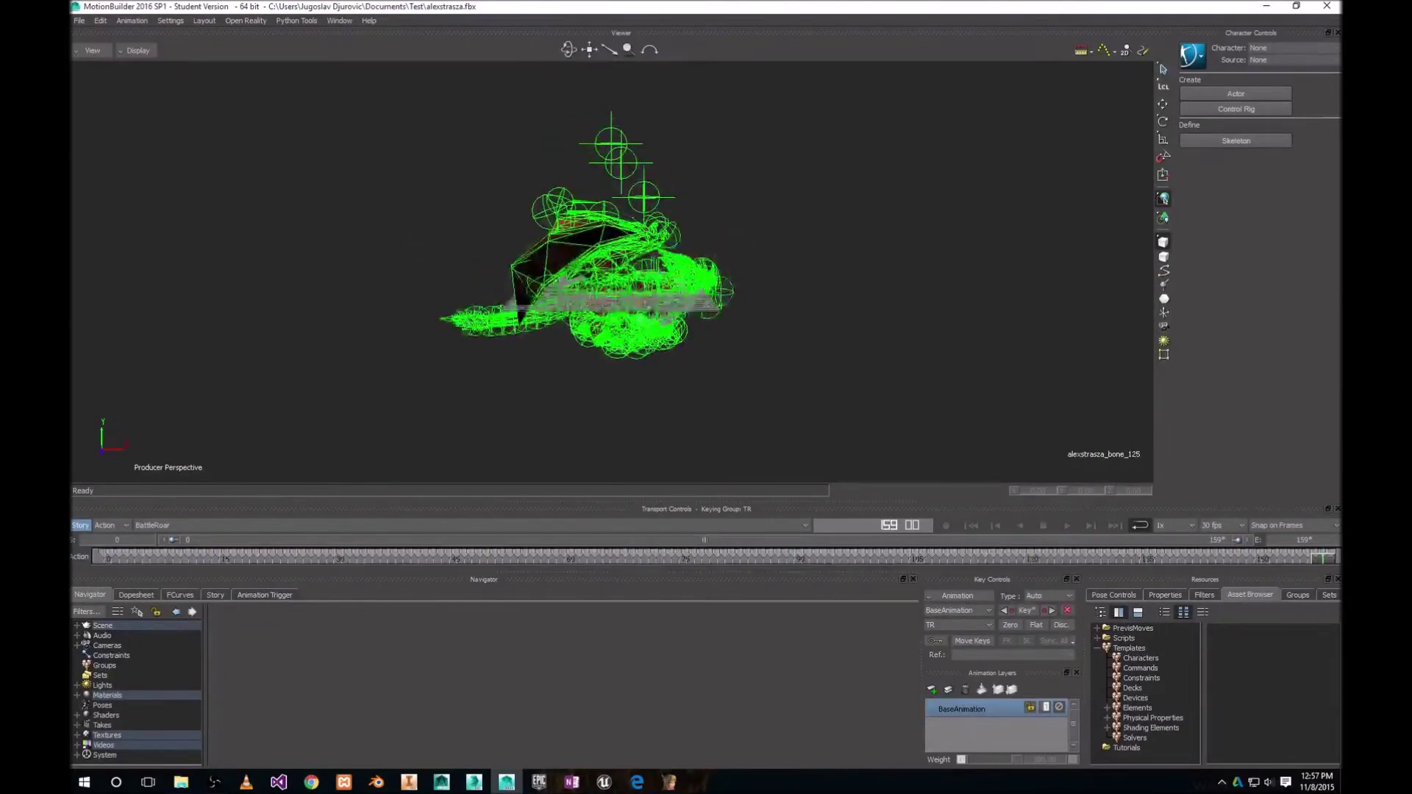
pyautogui.doubleClick(1320, 540)
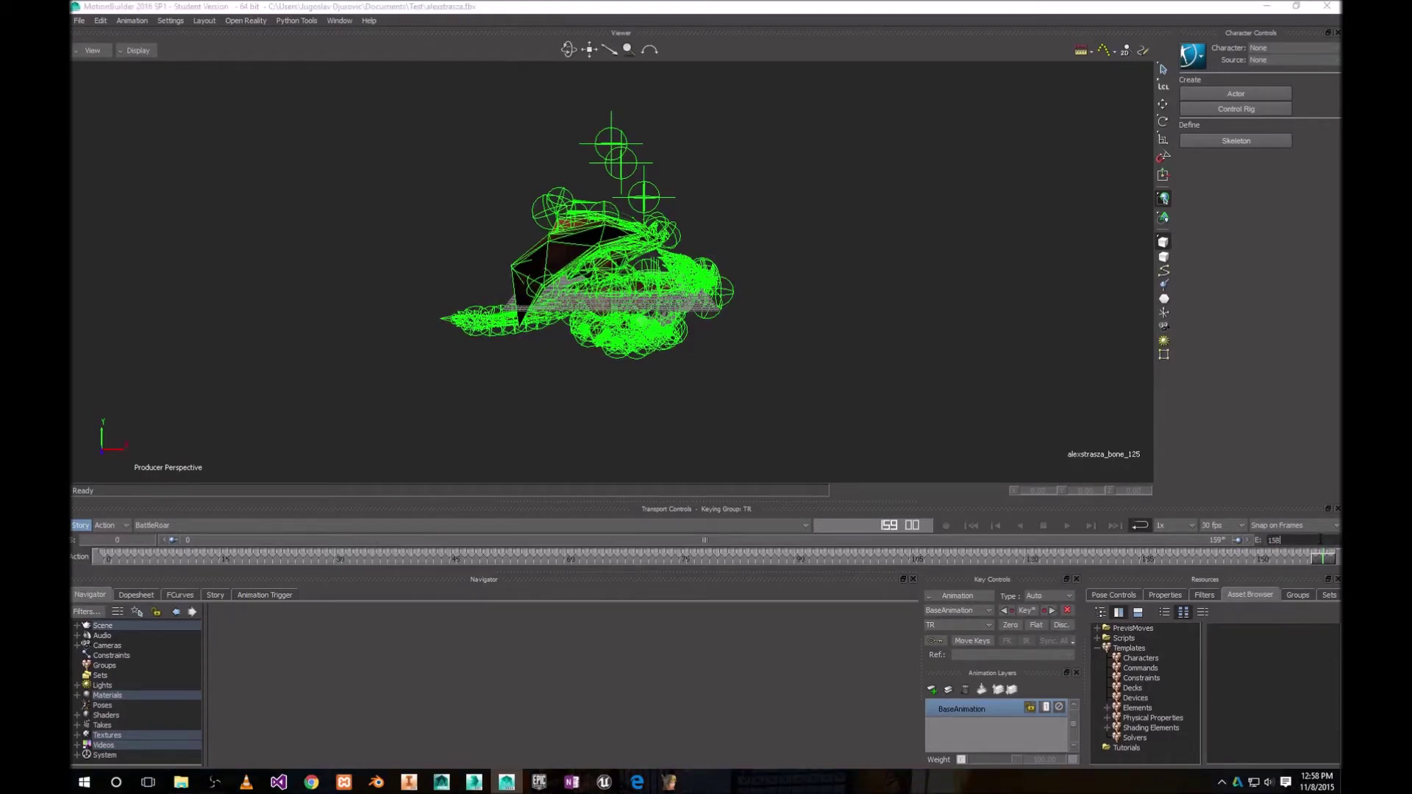
pyautogui.press('Return')
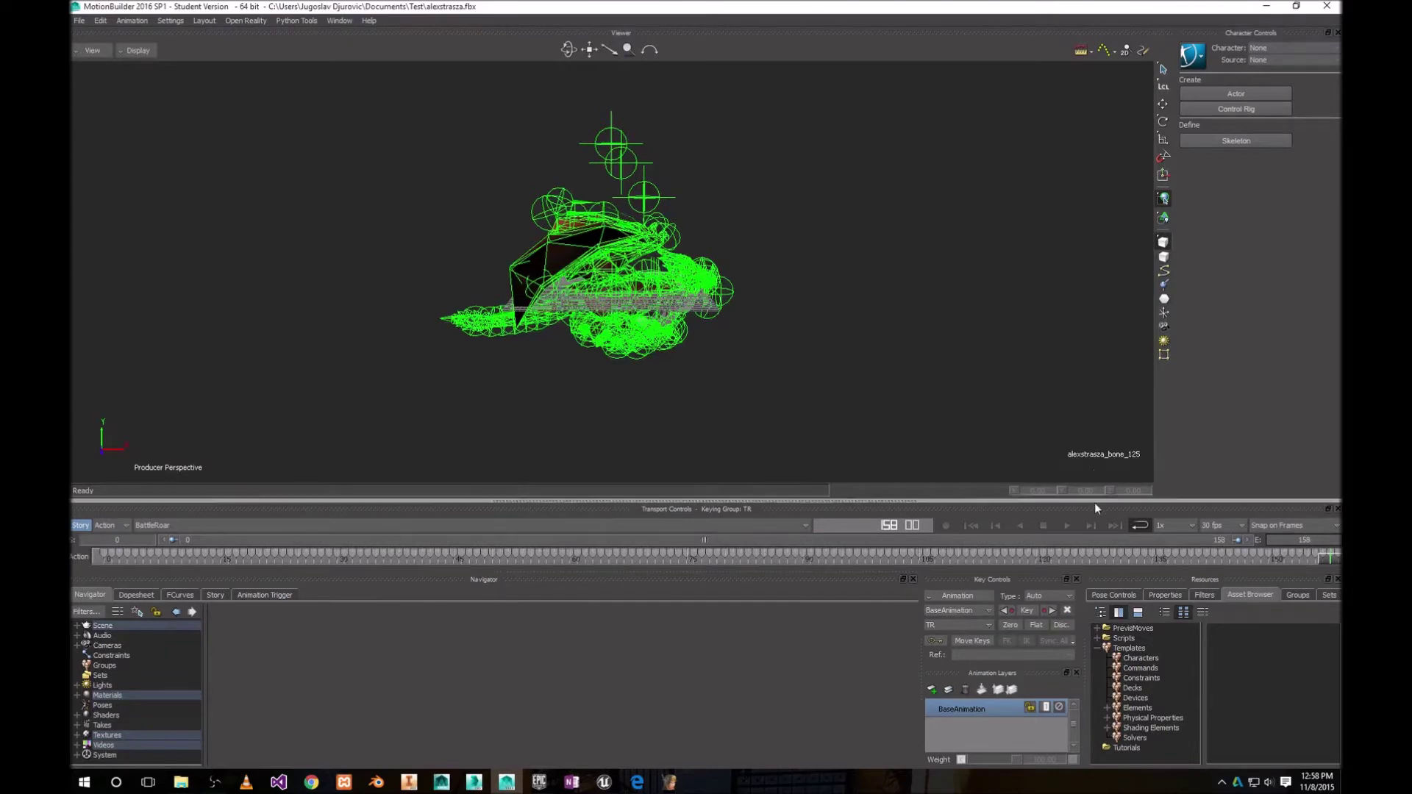
pyautogui.click(1066, 527)
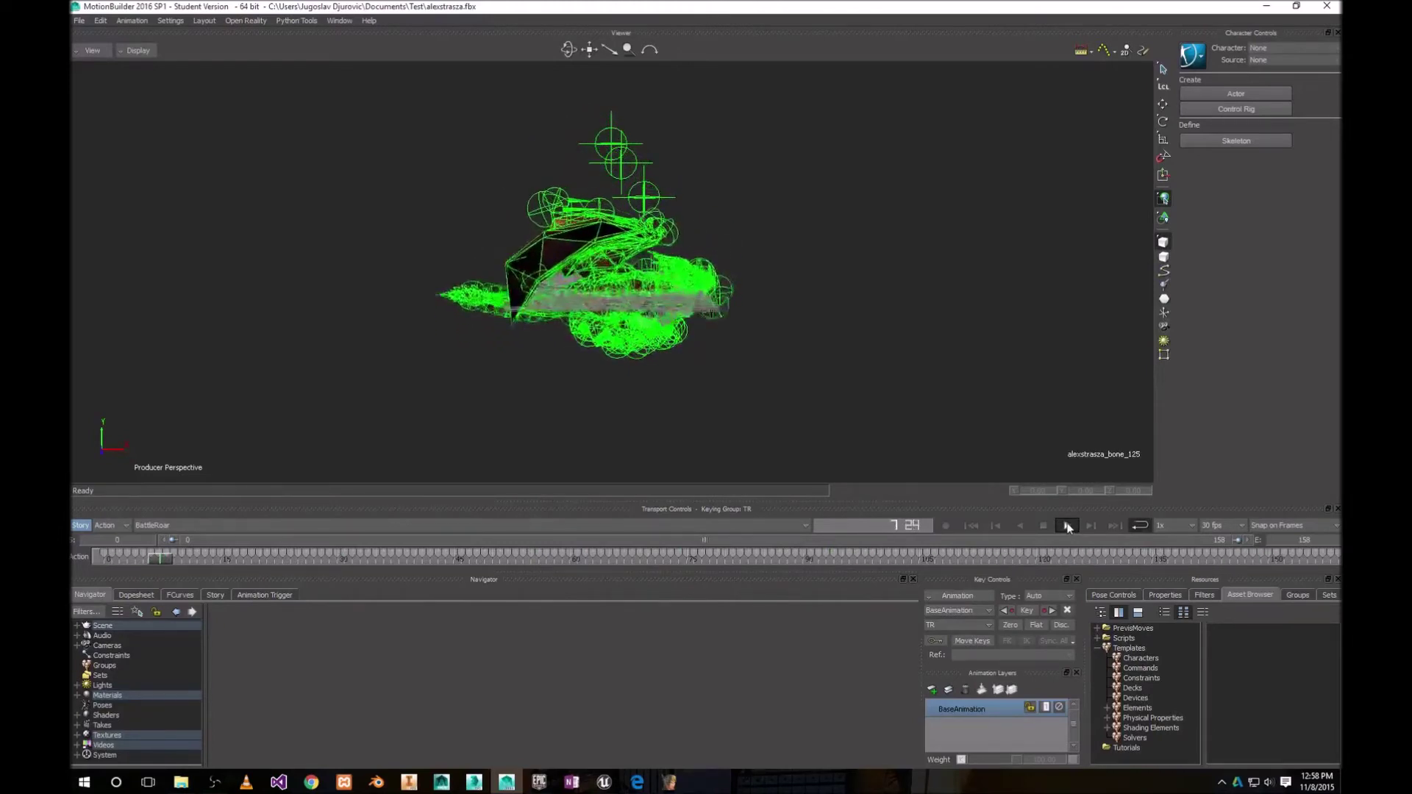
pyautogui.click(1043, 525)
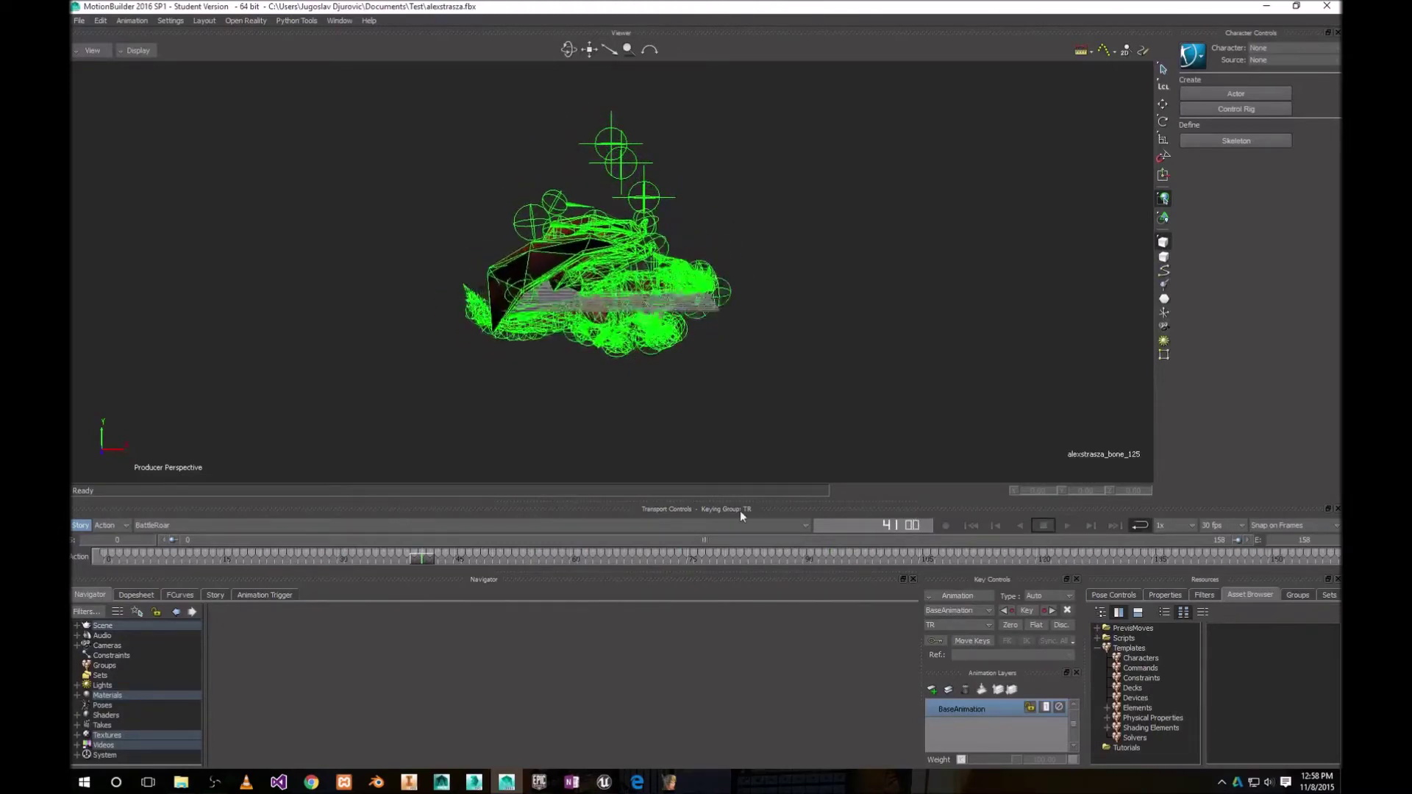
pyautogui.click(191, 524)
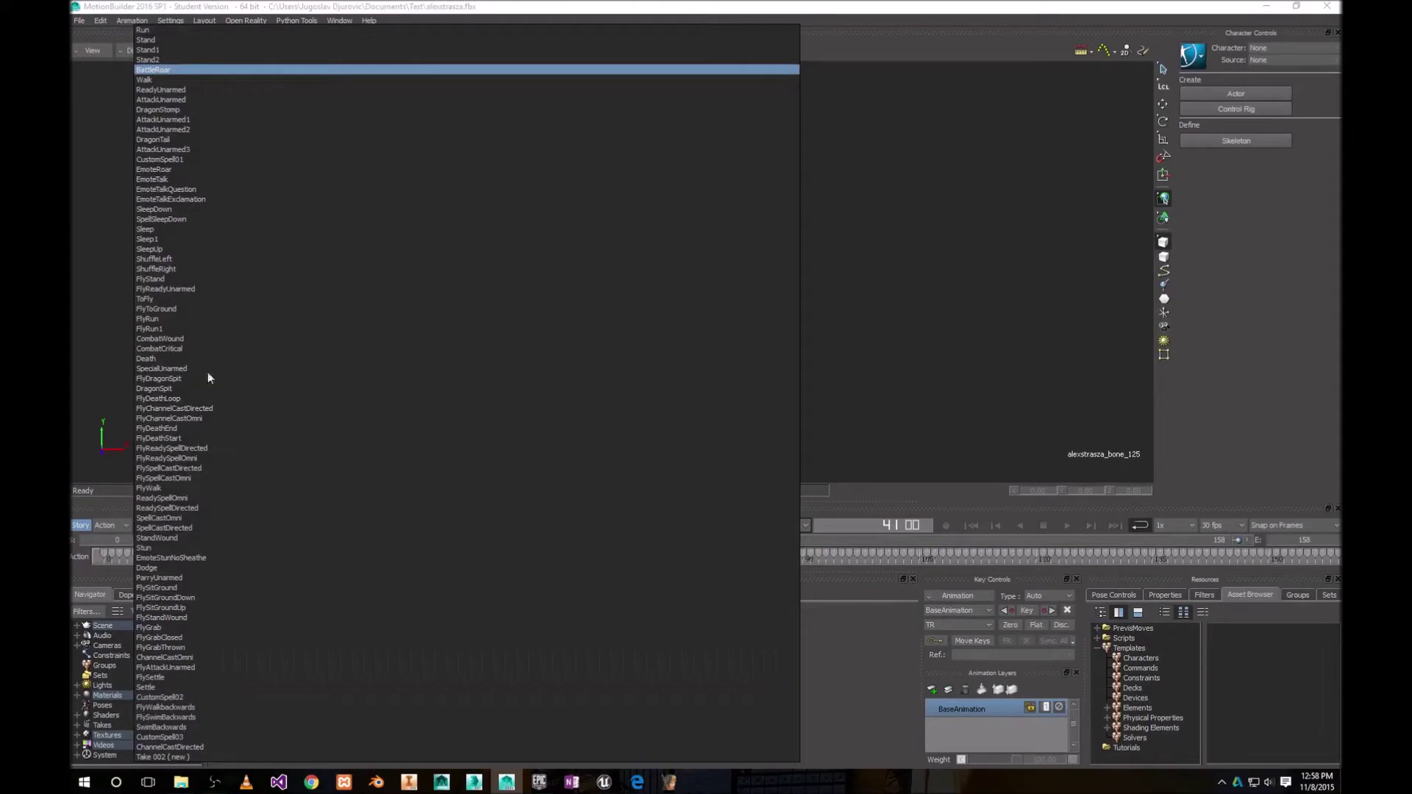
pyautogui.click(159, 140)
# Step: Copy the DragonTail pose at frame 0 and paste it at frame 60
pyautogui.moveTo(407, 559); pyautogui.dragTo(105, 561)
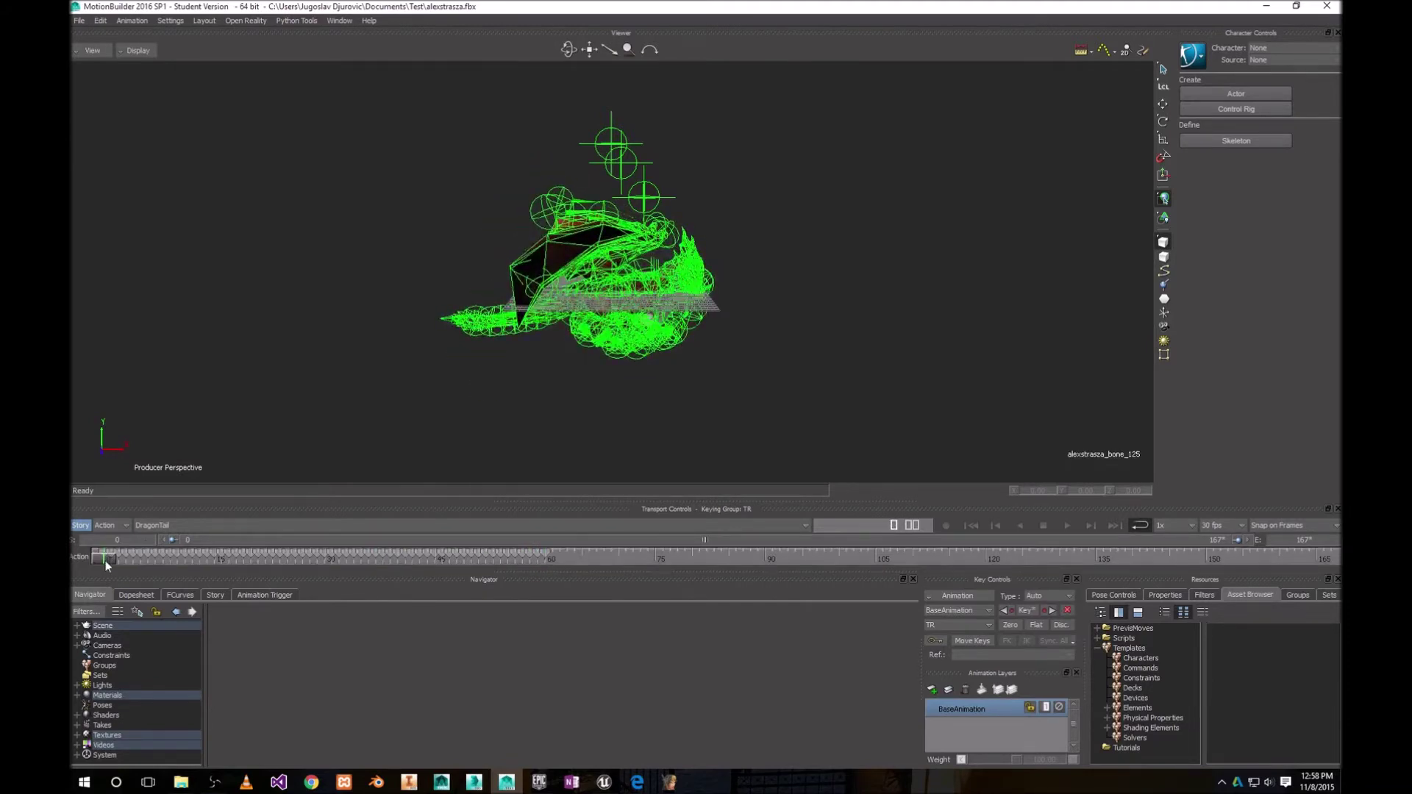
pyautogui.rightClick(105, 560)
pyautogui.click(135, 581)
pyautogui.moveTo(108, 555); pyautogui.dragTo(545, 559)
pyautogui.rightClick(545, 559)
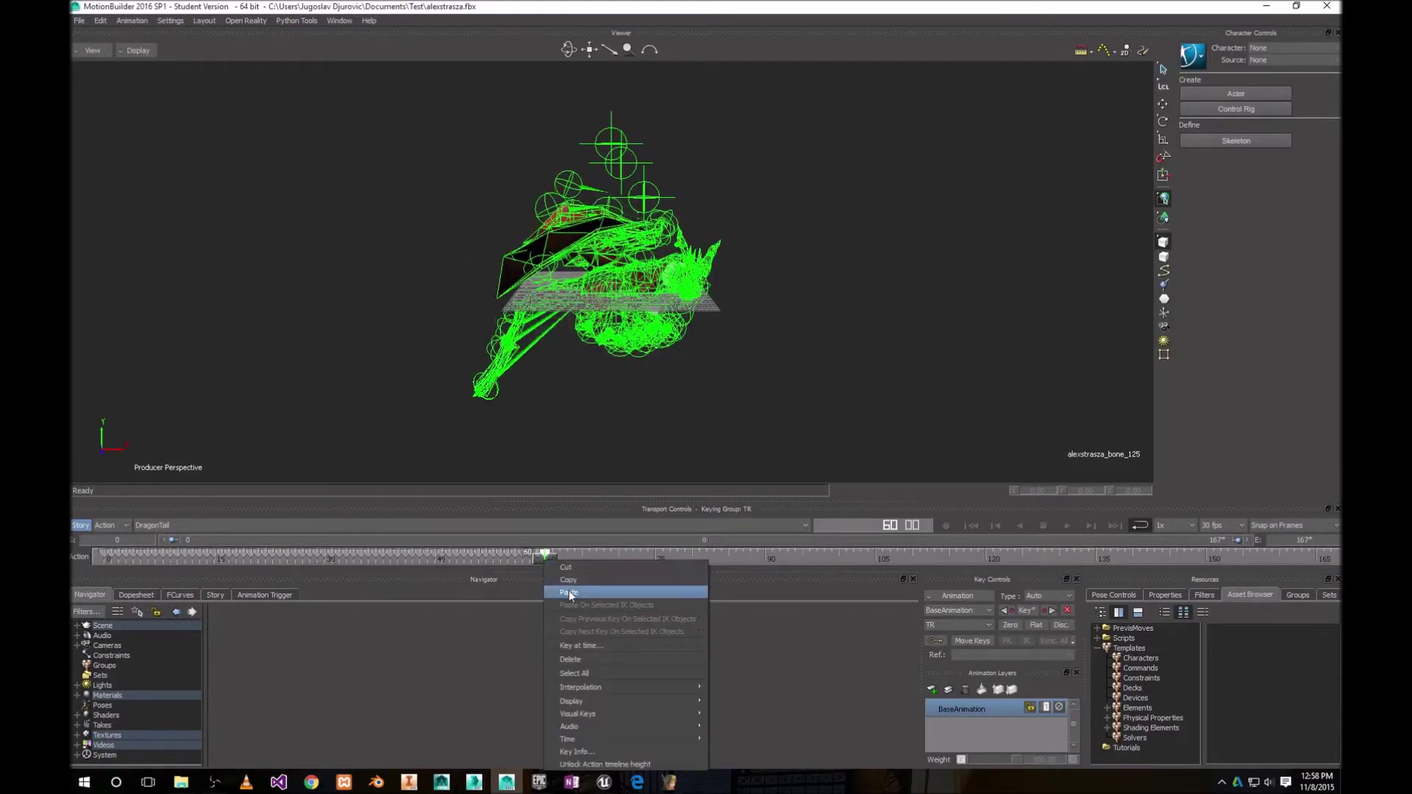
pyautogui.click(571, 592)
# Step: Set the DragonTail end frame to 60 and play the take to check the loop
pyautogui.doubleClick(1306, 541)
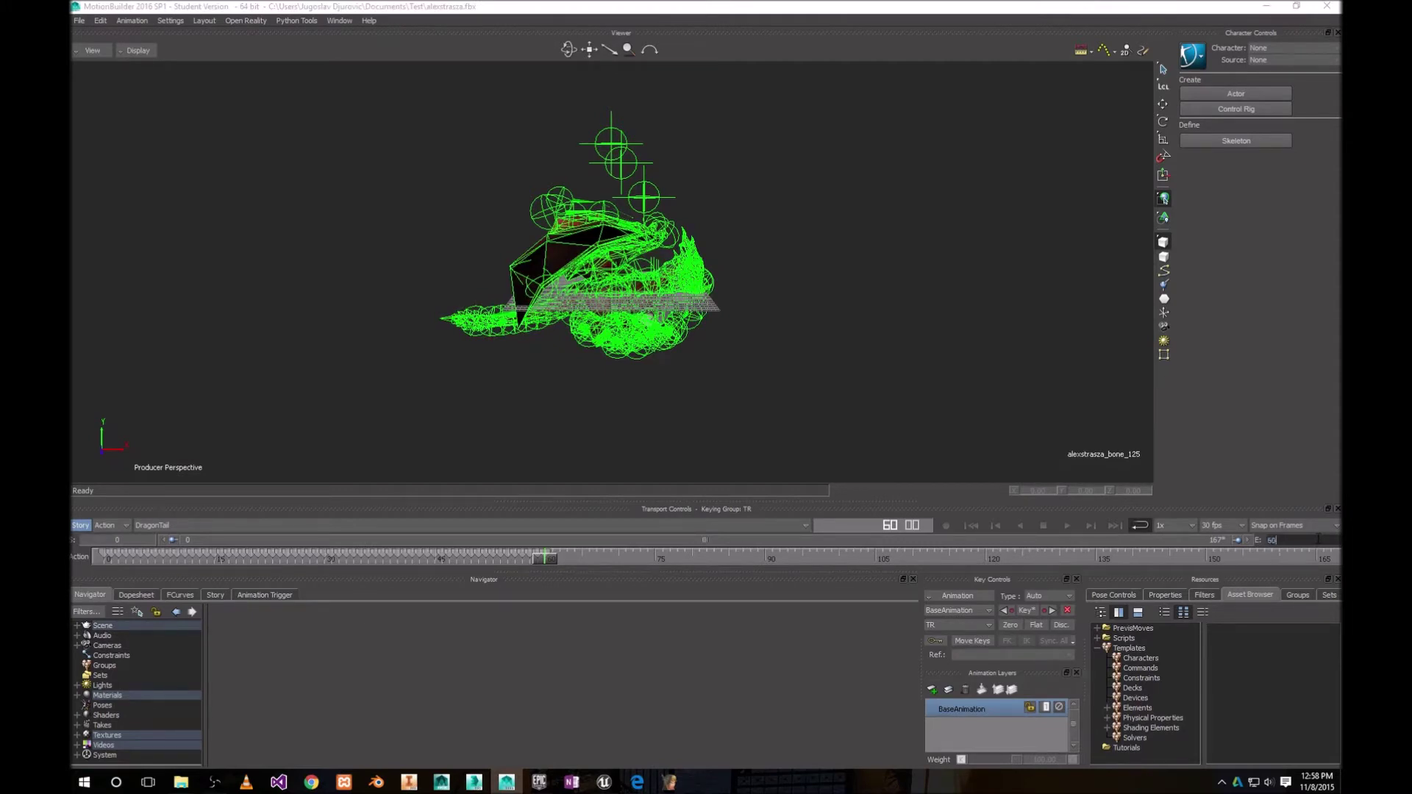
pyautogui.write('60')
pyautogui.press('Return')
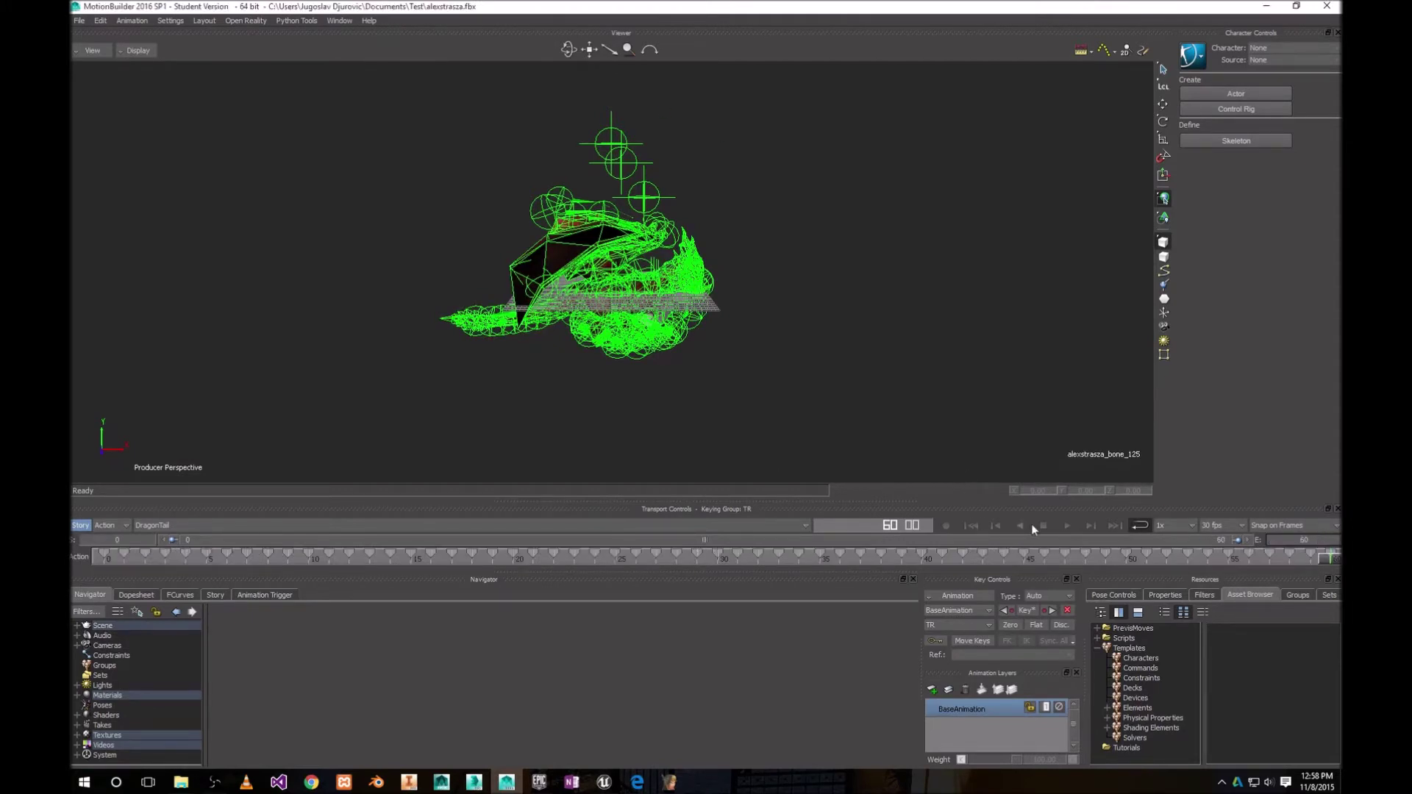
pyautogui.click(1066, 526)
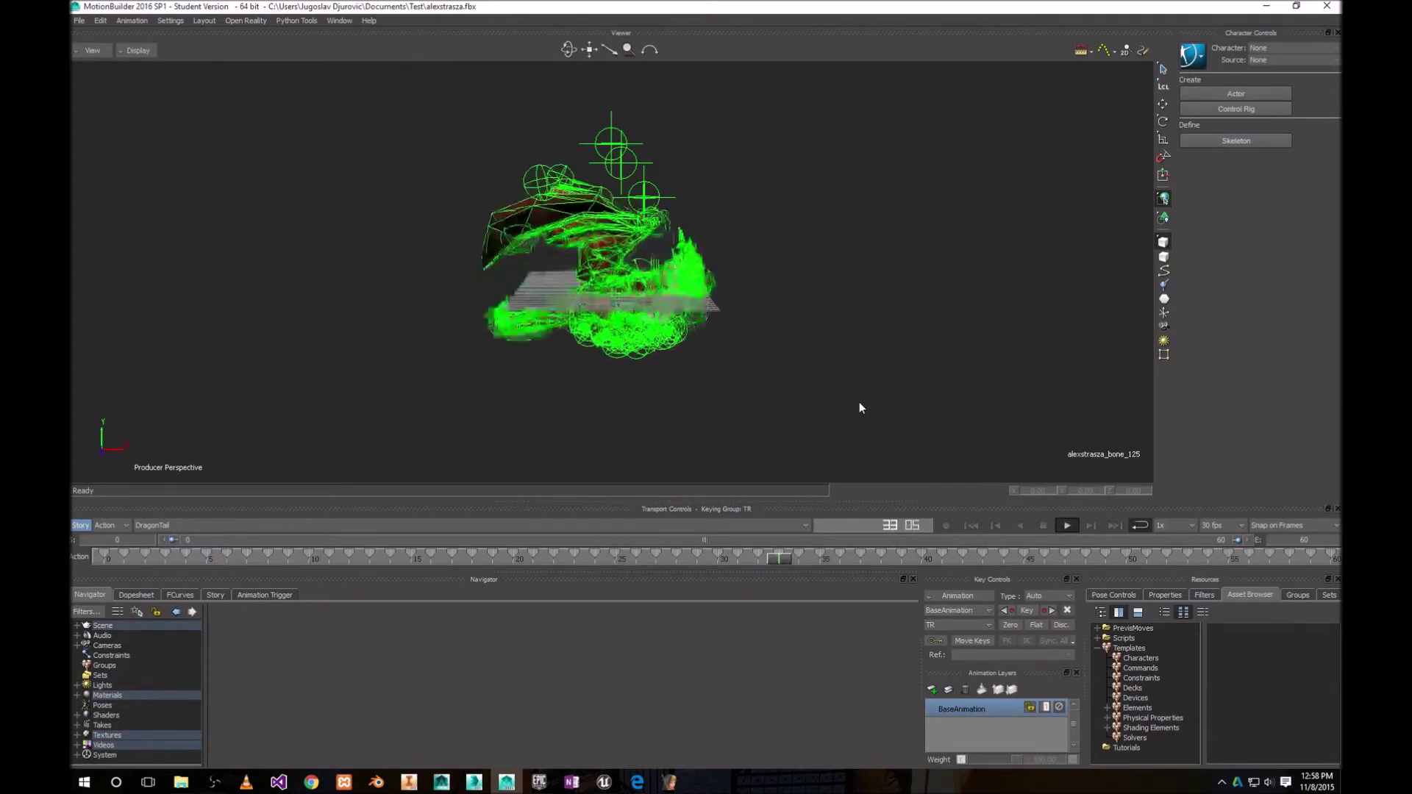
pyautogui.click(1042, 525)
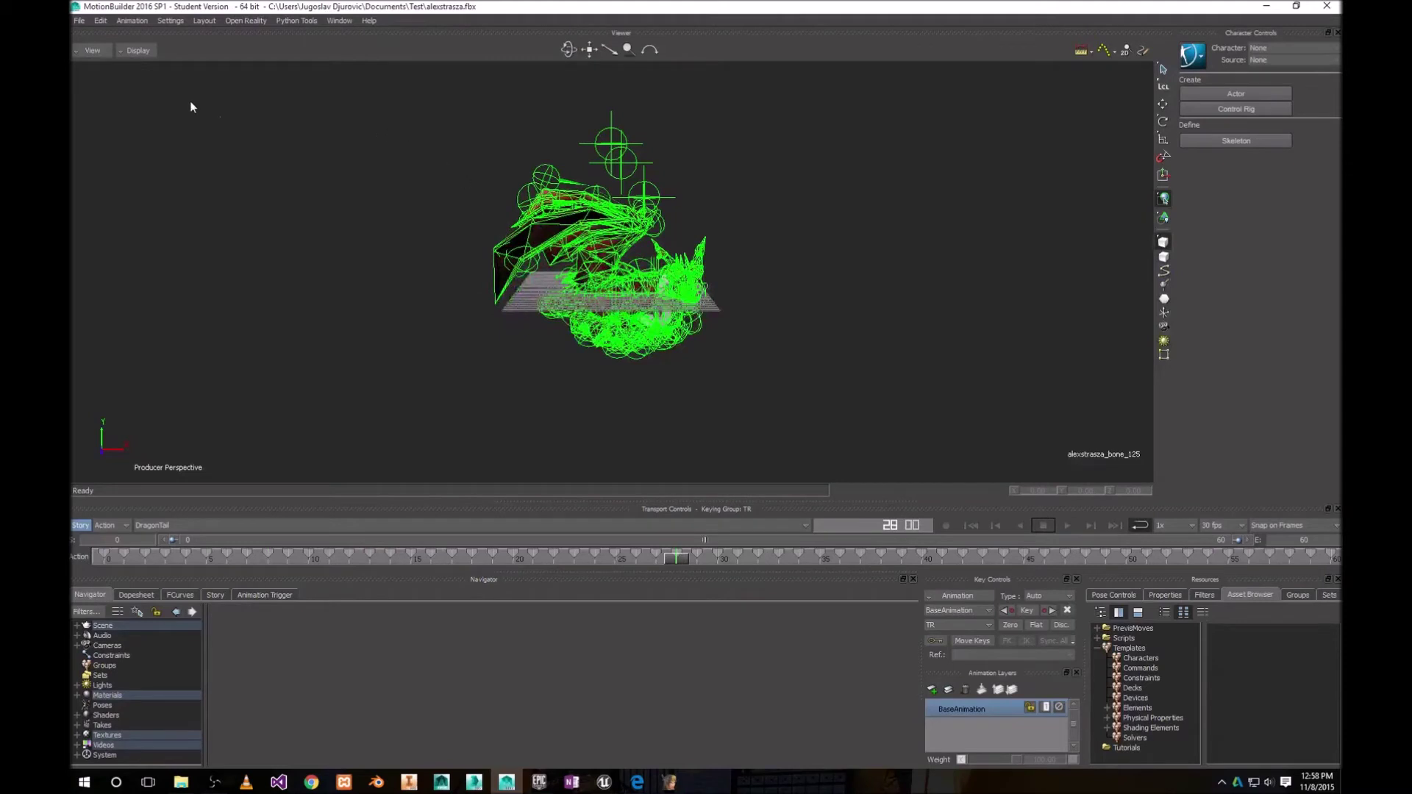
pyautogui.click(79, 21)
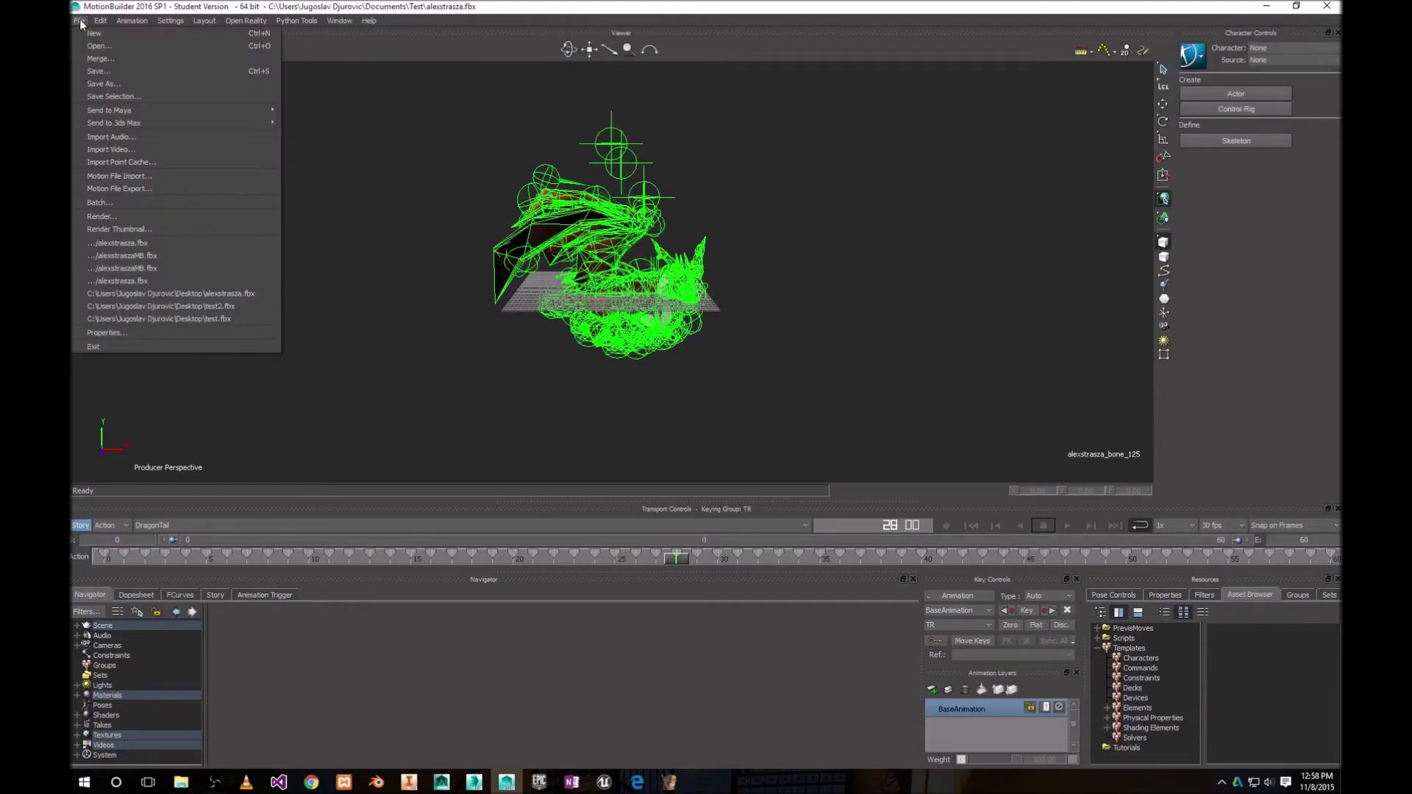
# Step: Save the scene as alexstraszaMB.fbx, replacing the existing file
pyautogui.click(103, 84)
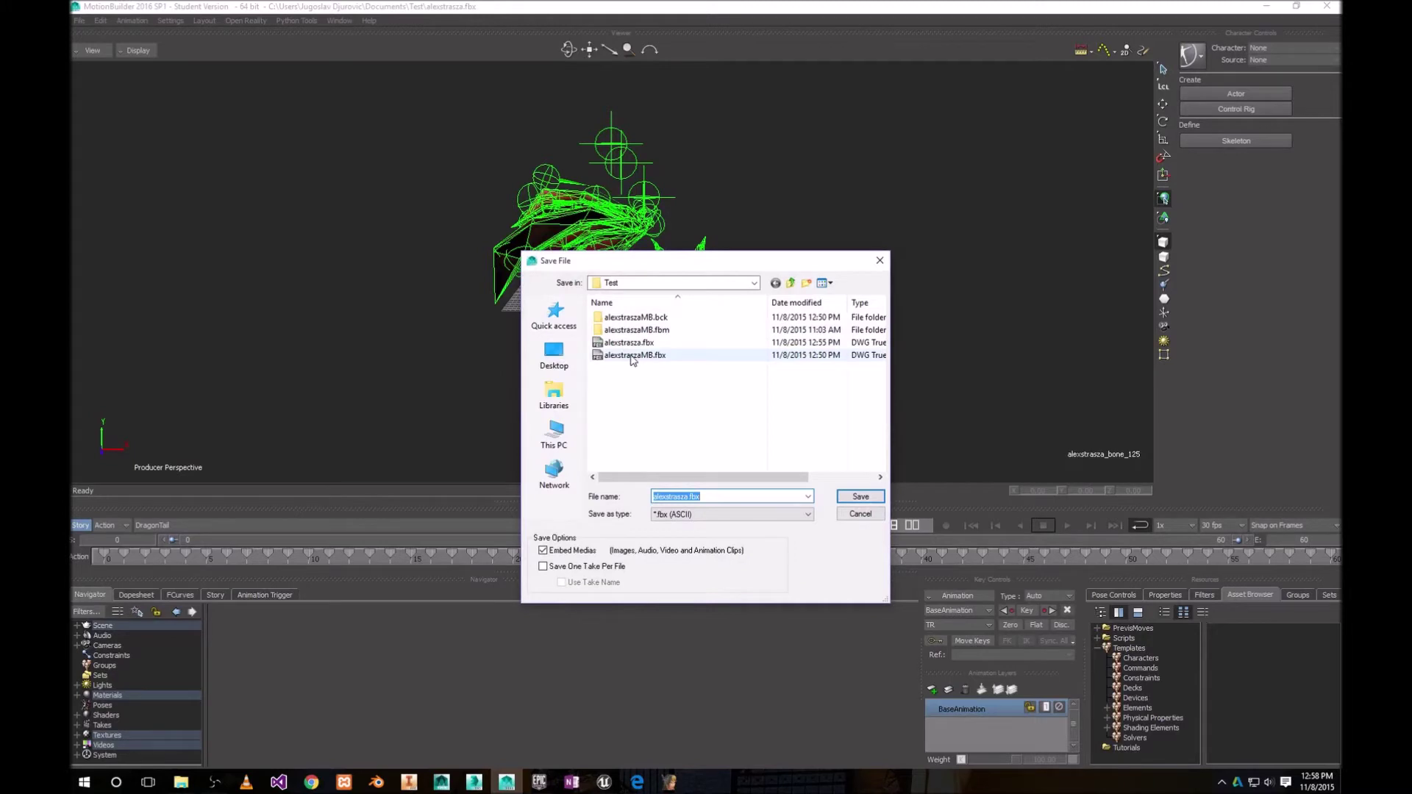
pyautogui.doubleClick(631, 356)
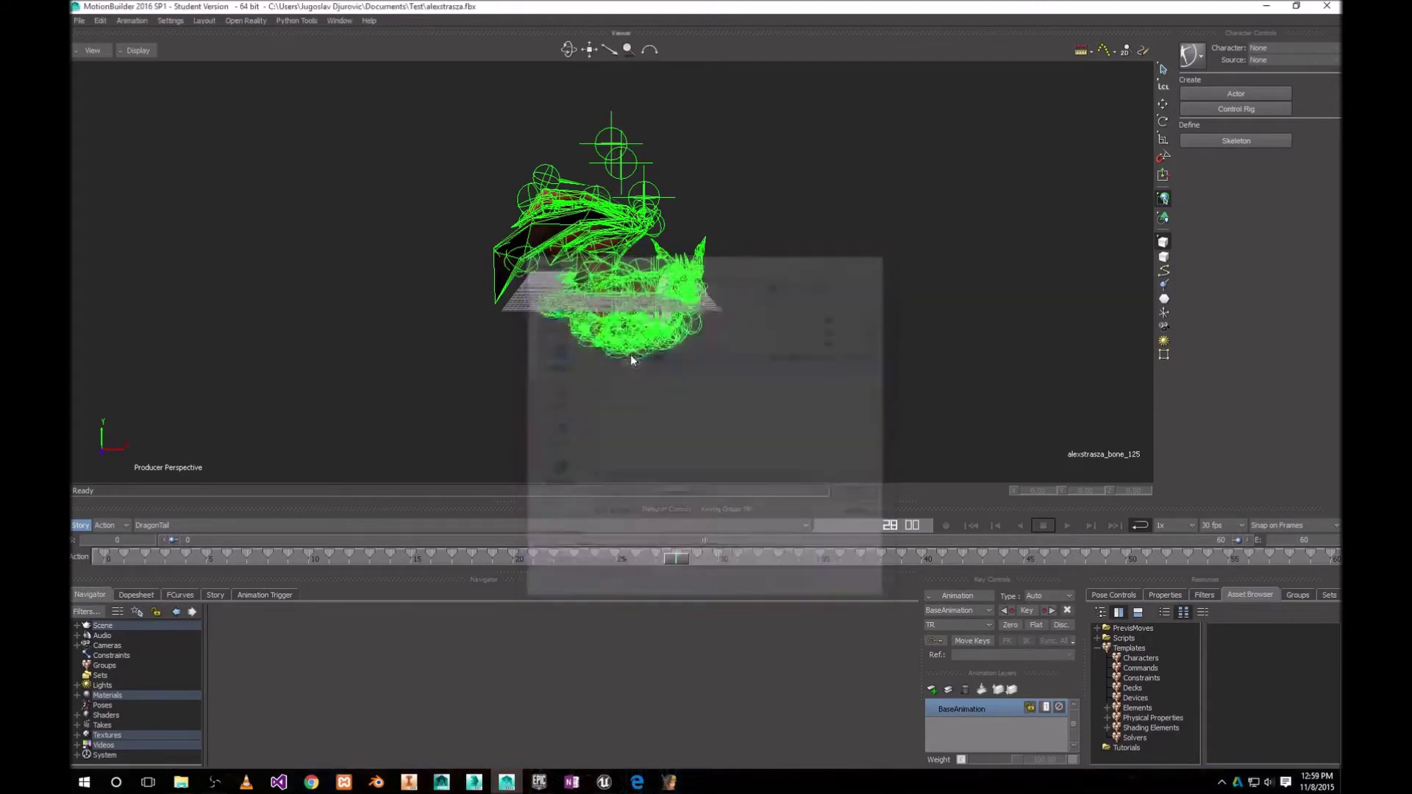
pyautogui.click(666, 430)
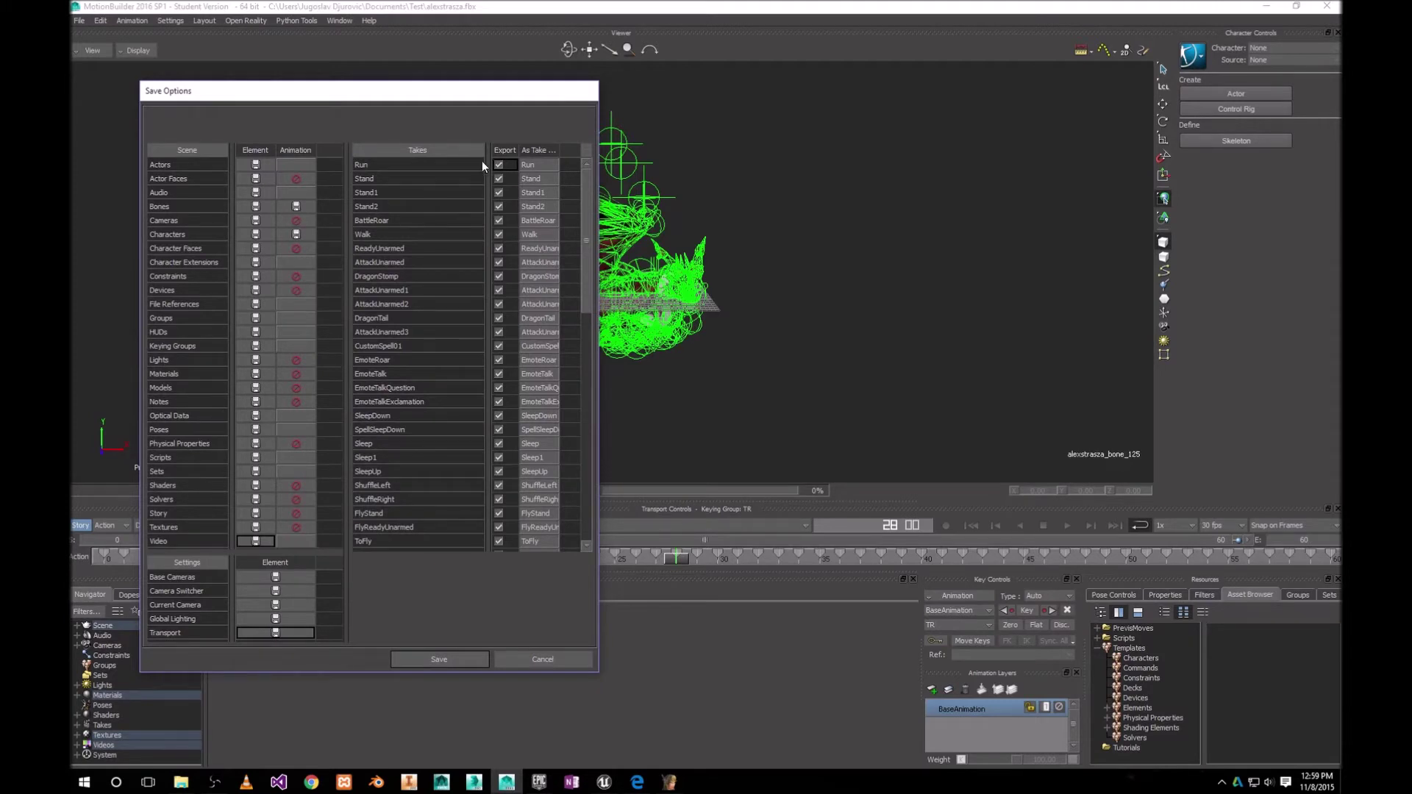
# Step: Clear all export takes, include BattleRoar and DragonTail, and save the file
pyautogui.click(506, 148)
pyautogui.click(499, 222)
pyautogui.click(499, 318)
pyautogui.click(438, 659)
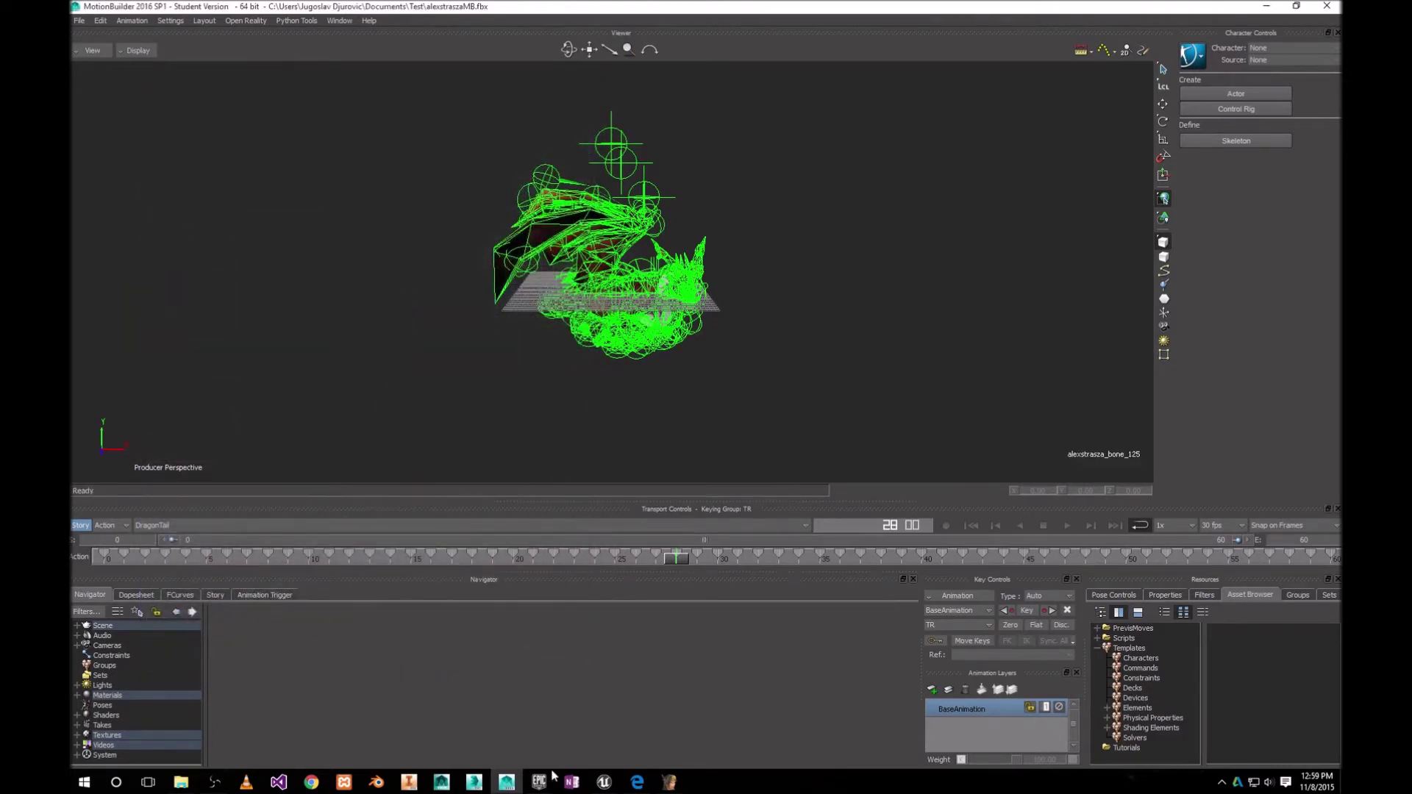
pyautogui.click(603, 782)
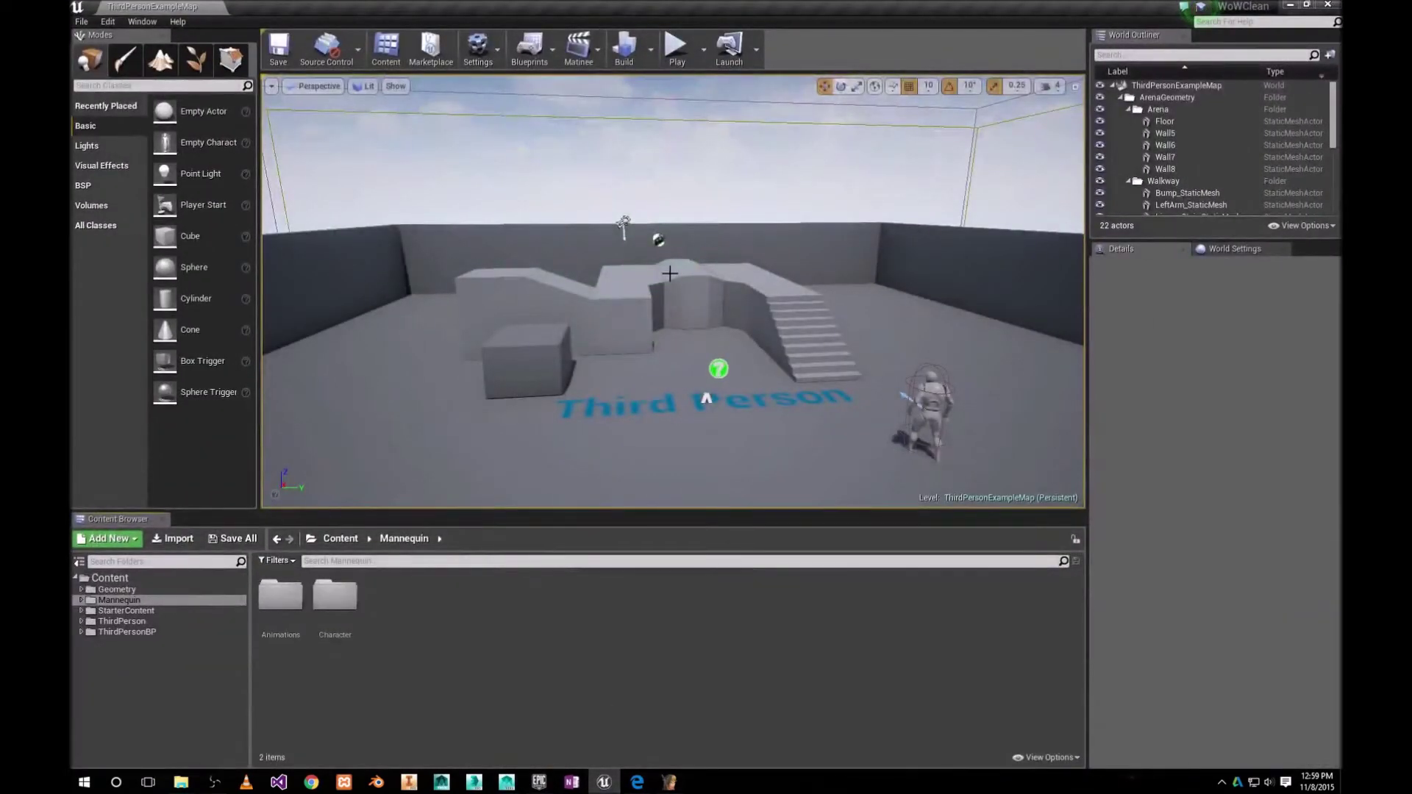
# Step: Import Documents/Test/alexstraszaMB.fbx into /Game/Mannequin as a skeletal mesh and close the warning log
pyautogui.rightClick(403, 622)
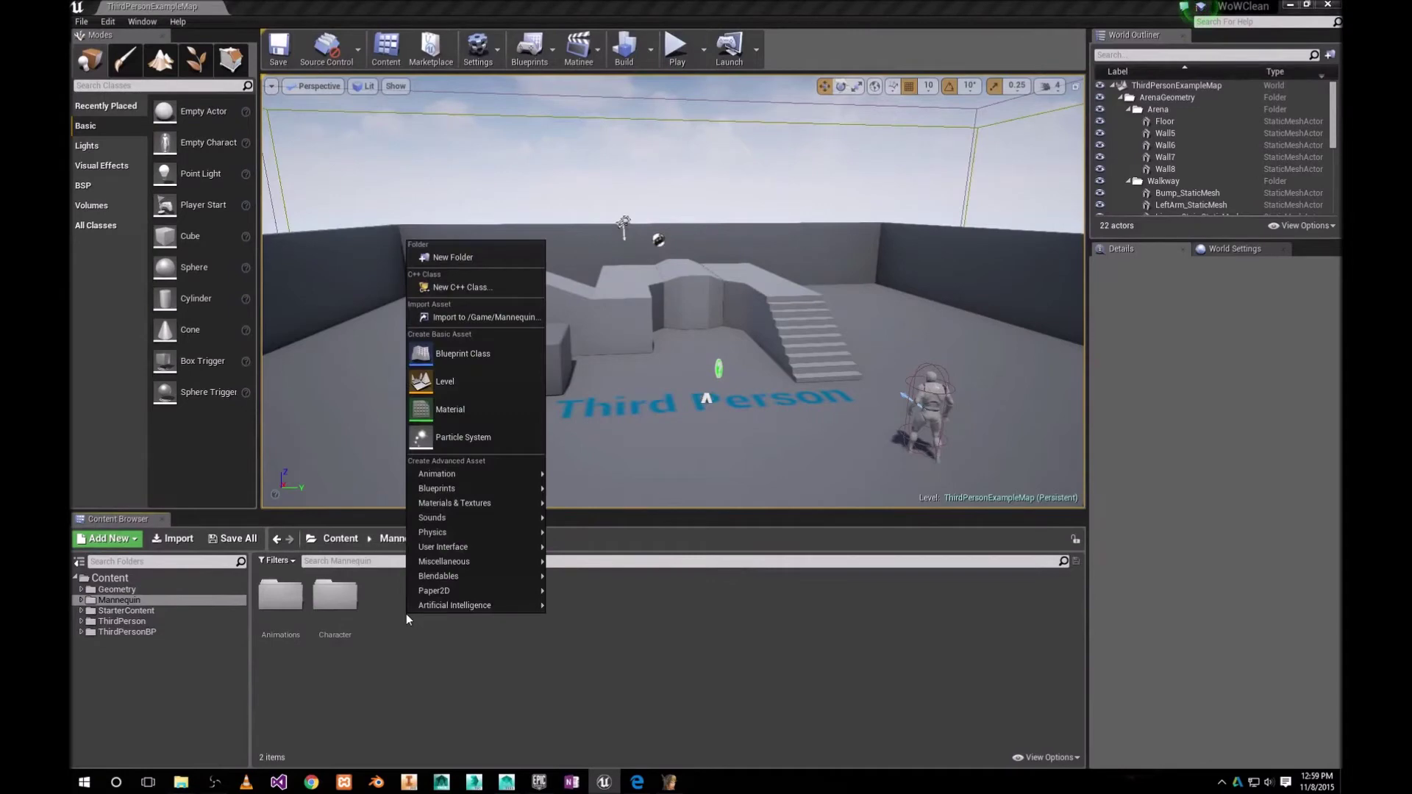
pyautogui.click(479, 319)
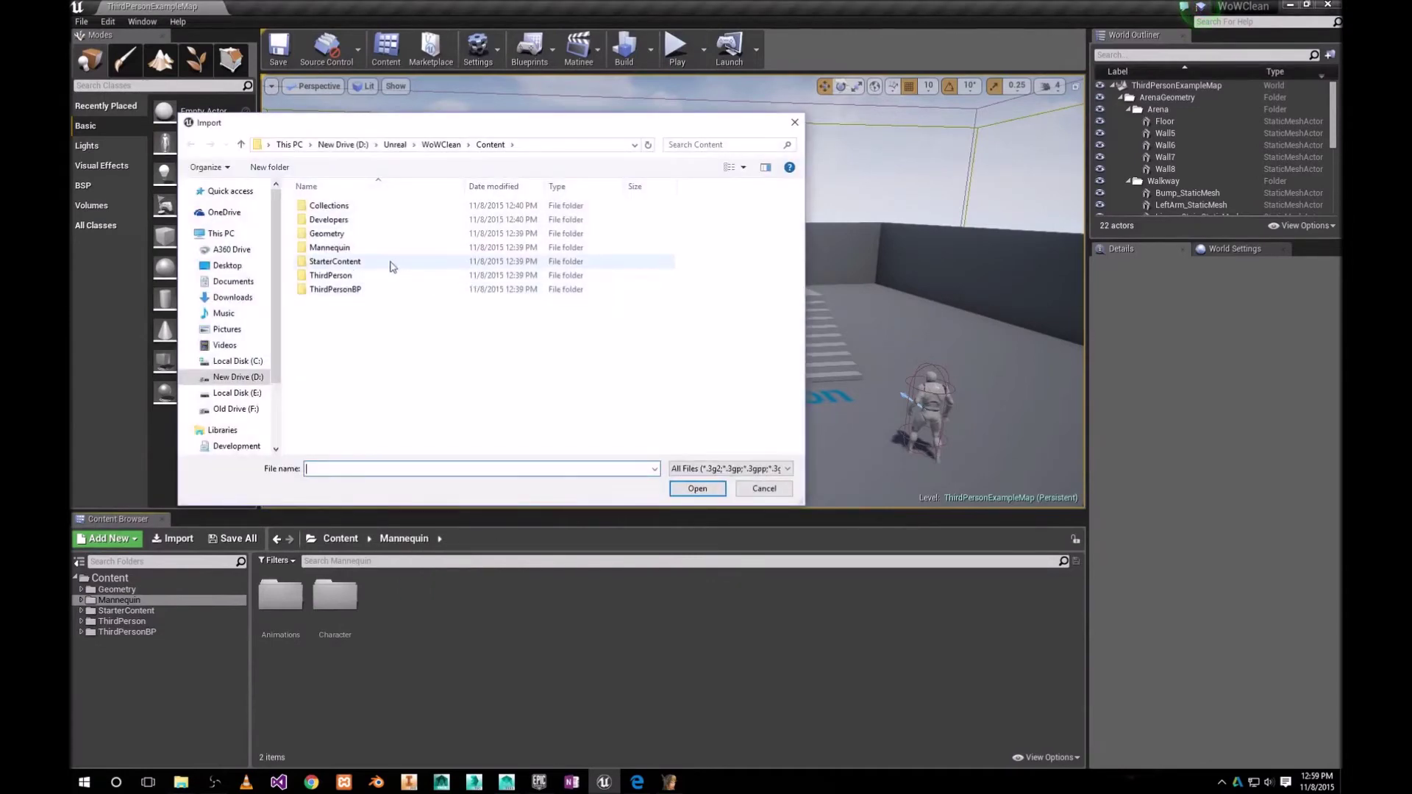
pyautogui.click(229, 283)
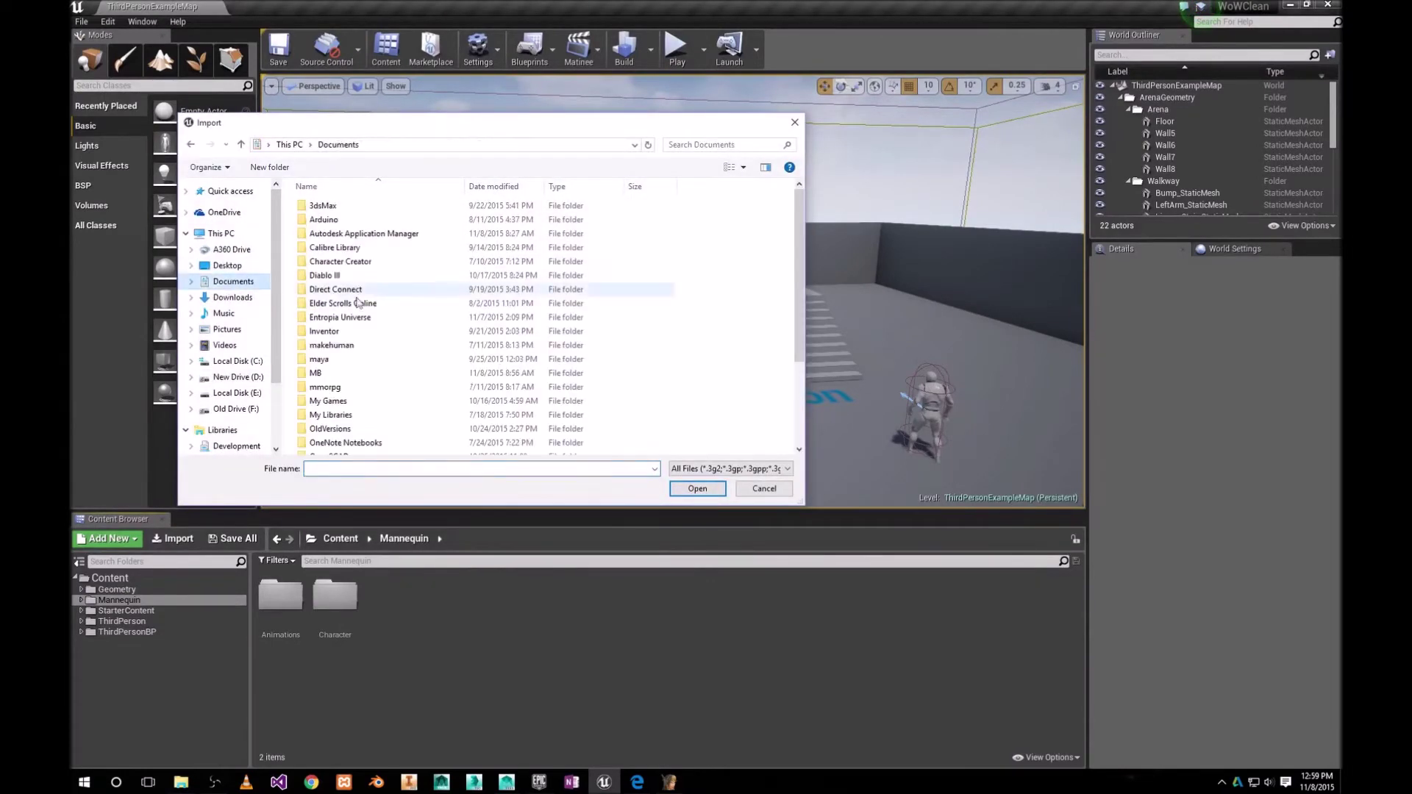
pyautogui.scroll(-4, 372, 306)
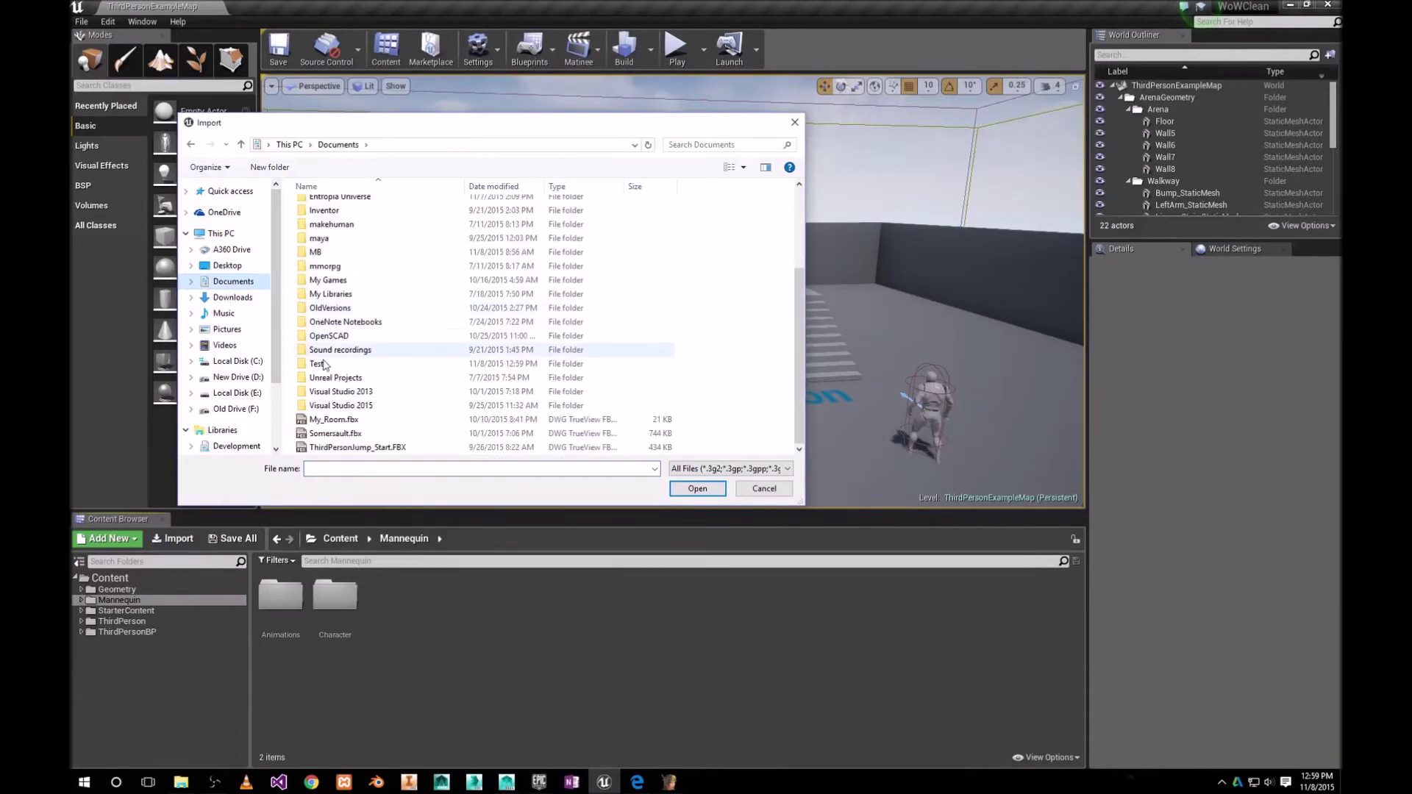
pyautogui.doubleClick(318, 363)
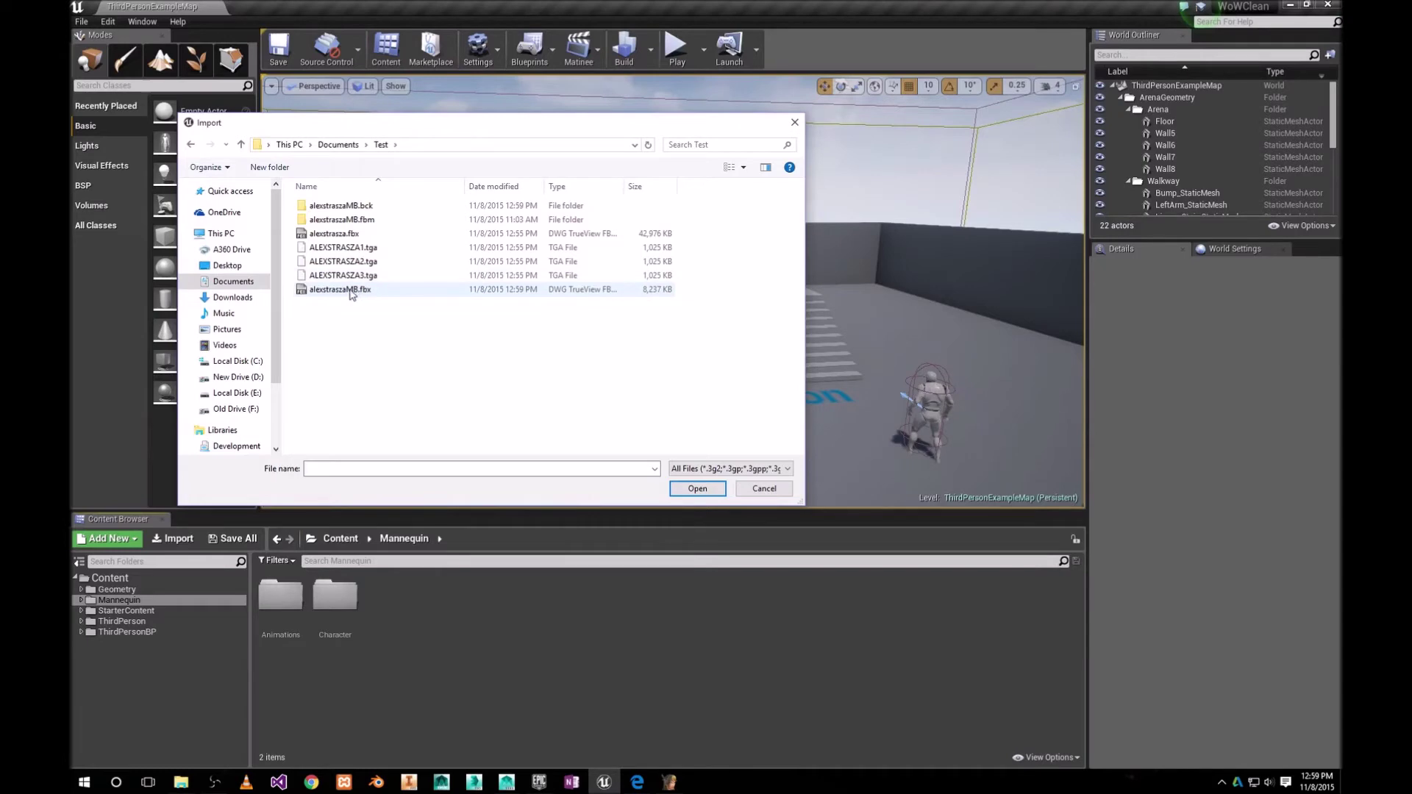
pyautogui.doubleClick(351, 290)
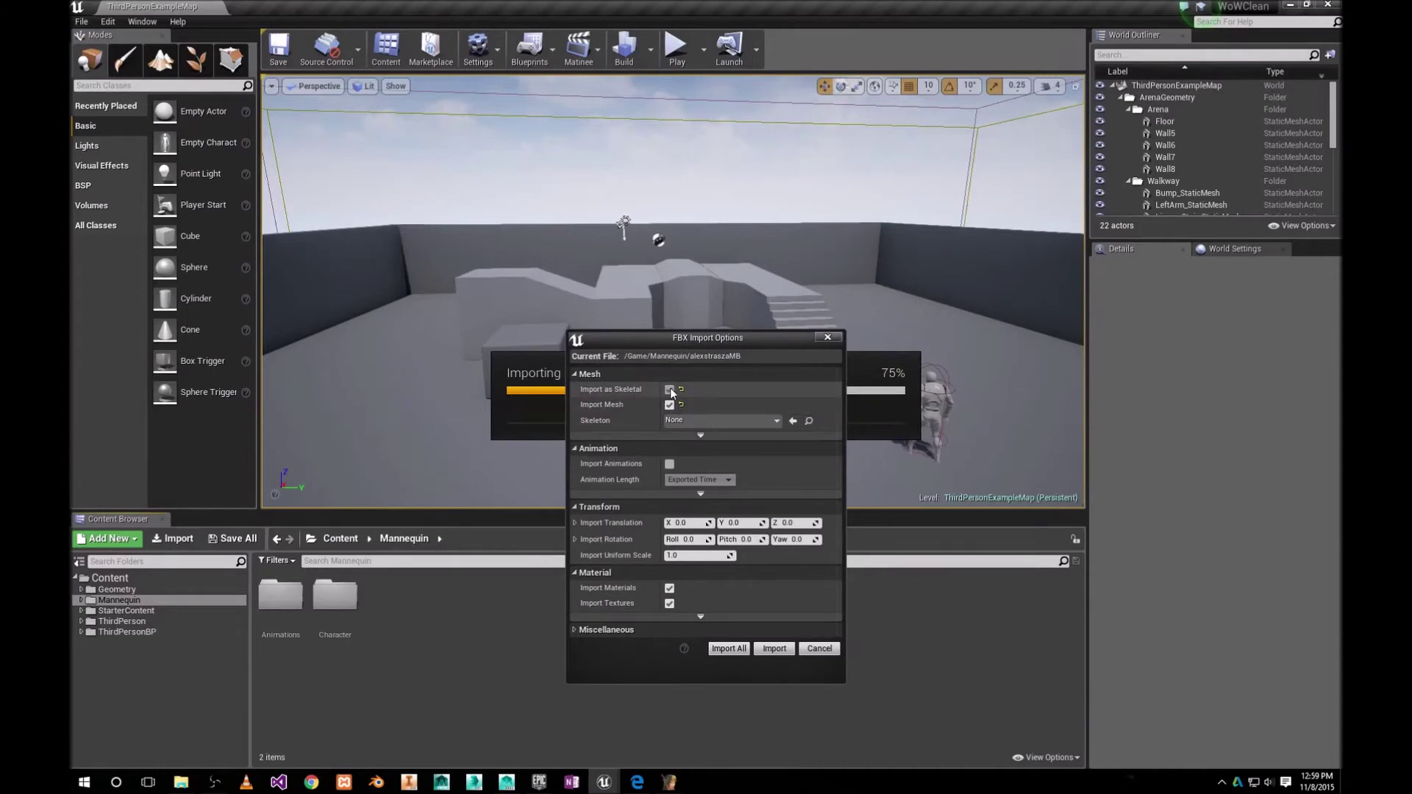
pyautogui.click(670, 390)
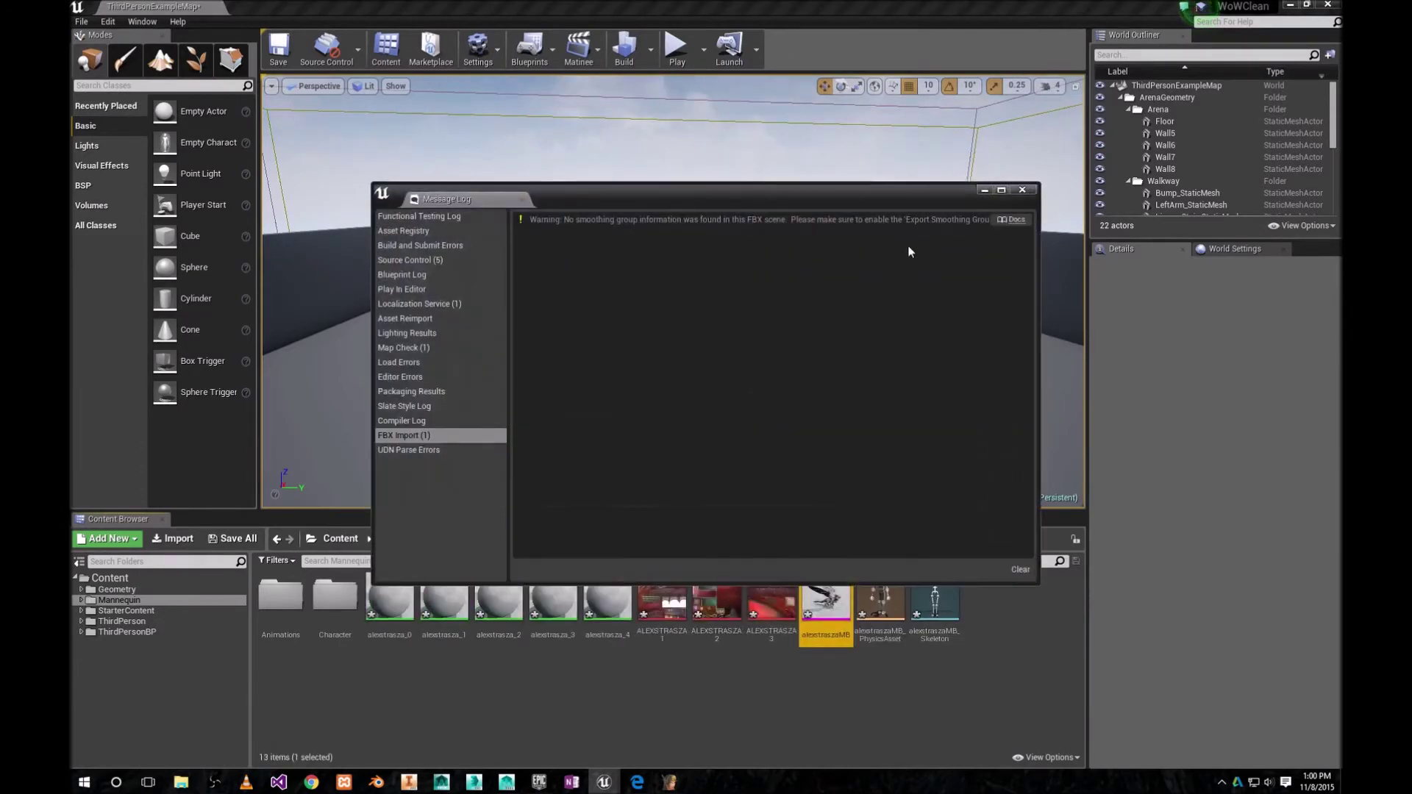
pyautogui.click(1023, 190)
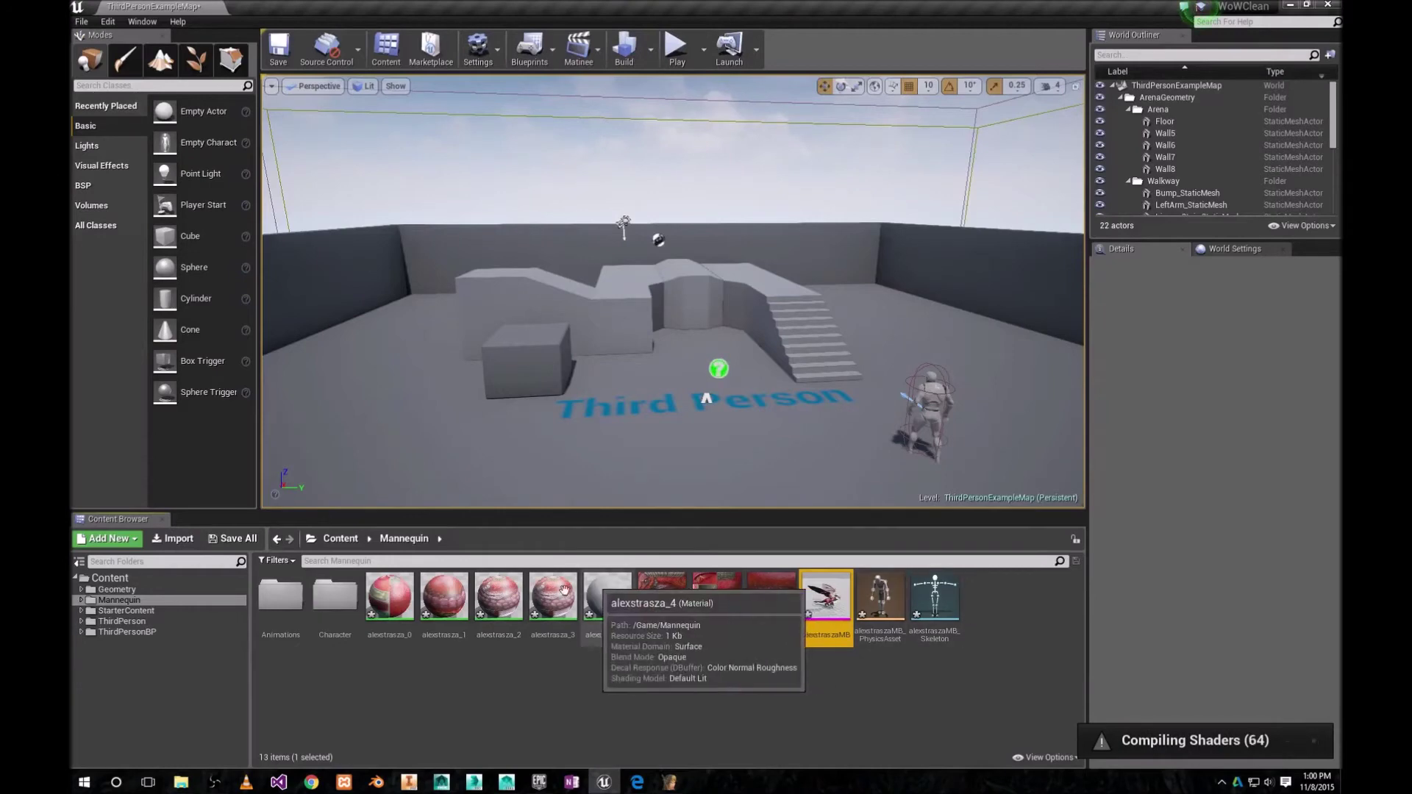
pyautogui.rightClick(583, 675)
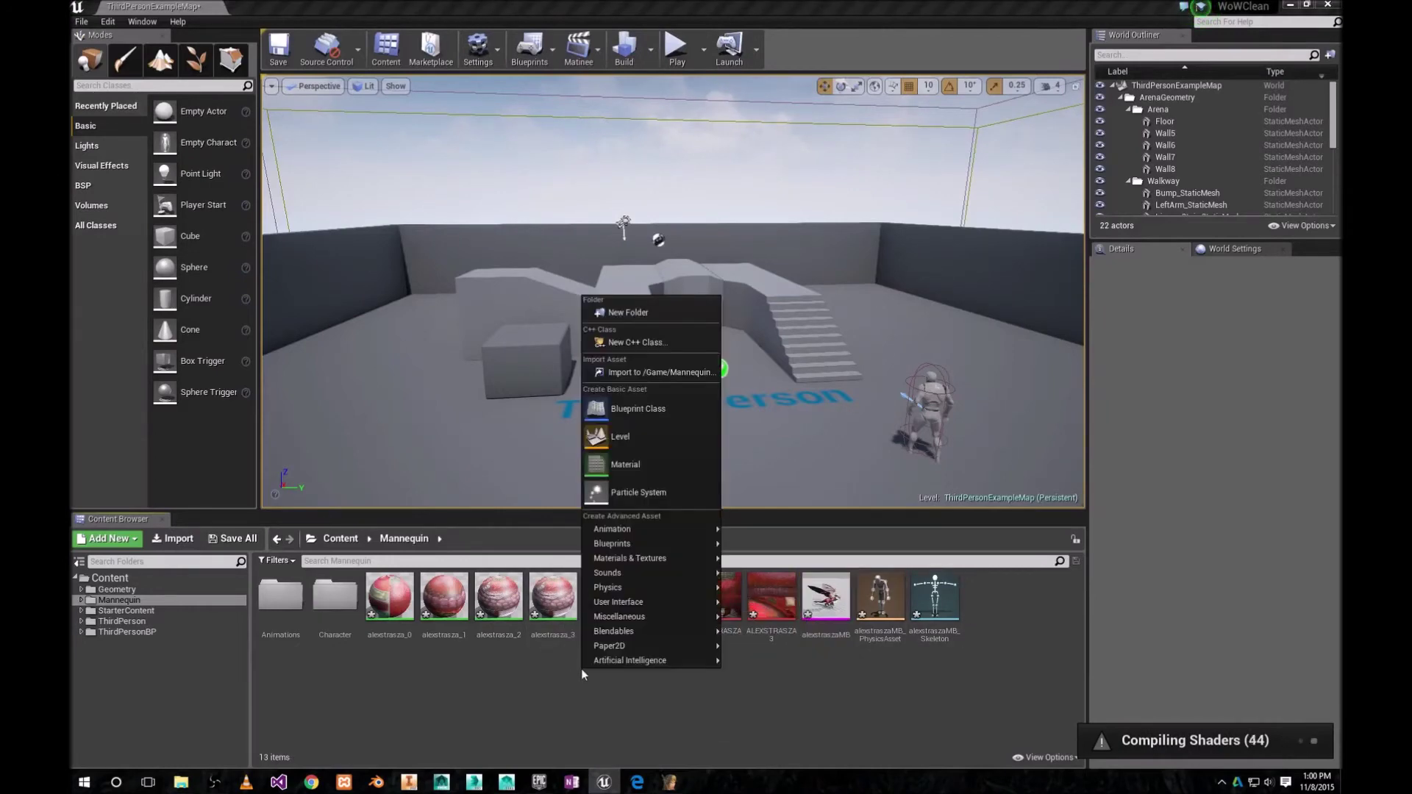
# Step: Reimport alexstraszaMB.fbx into /Game/Mannequin, overwriting all assets and including animations, then select BattleRoar
pyautogui.click(632, 372)
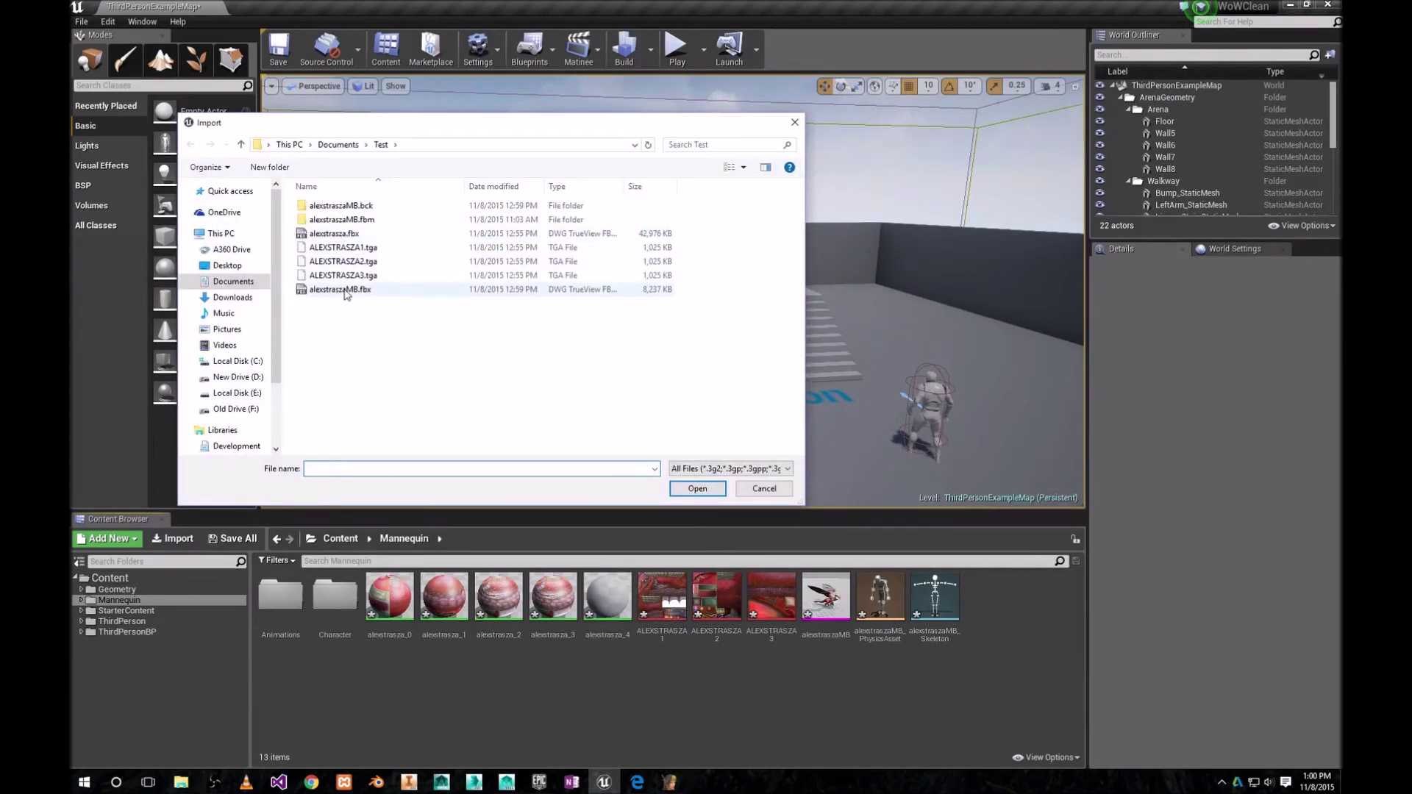
pyautogui.doubleClick(343, 289)
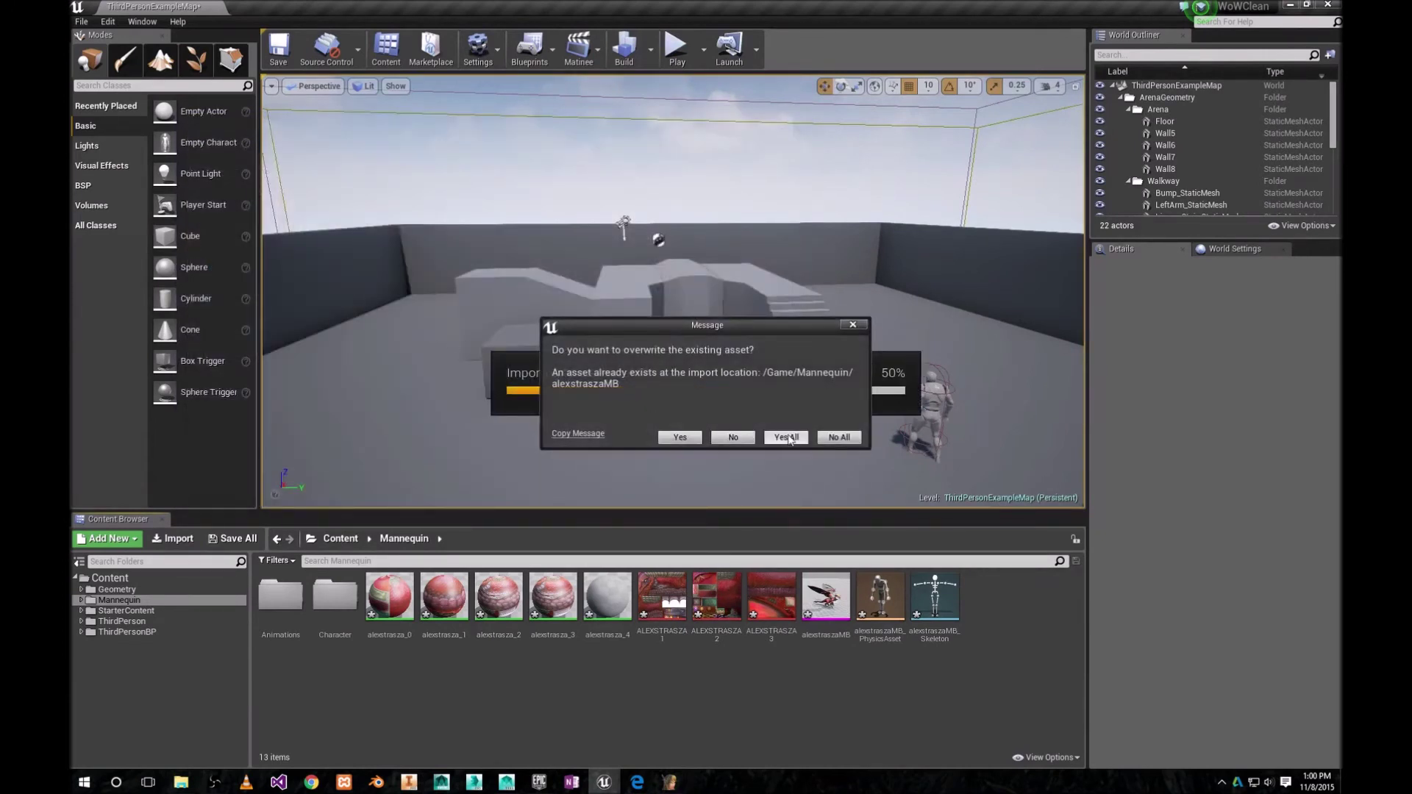
pyautogui.click(787, 438)
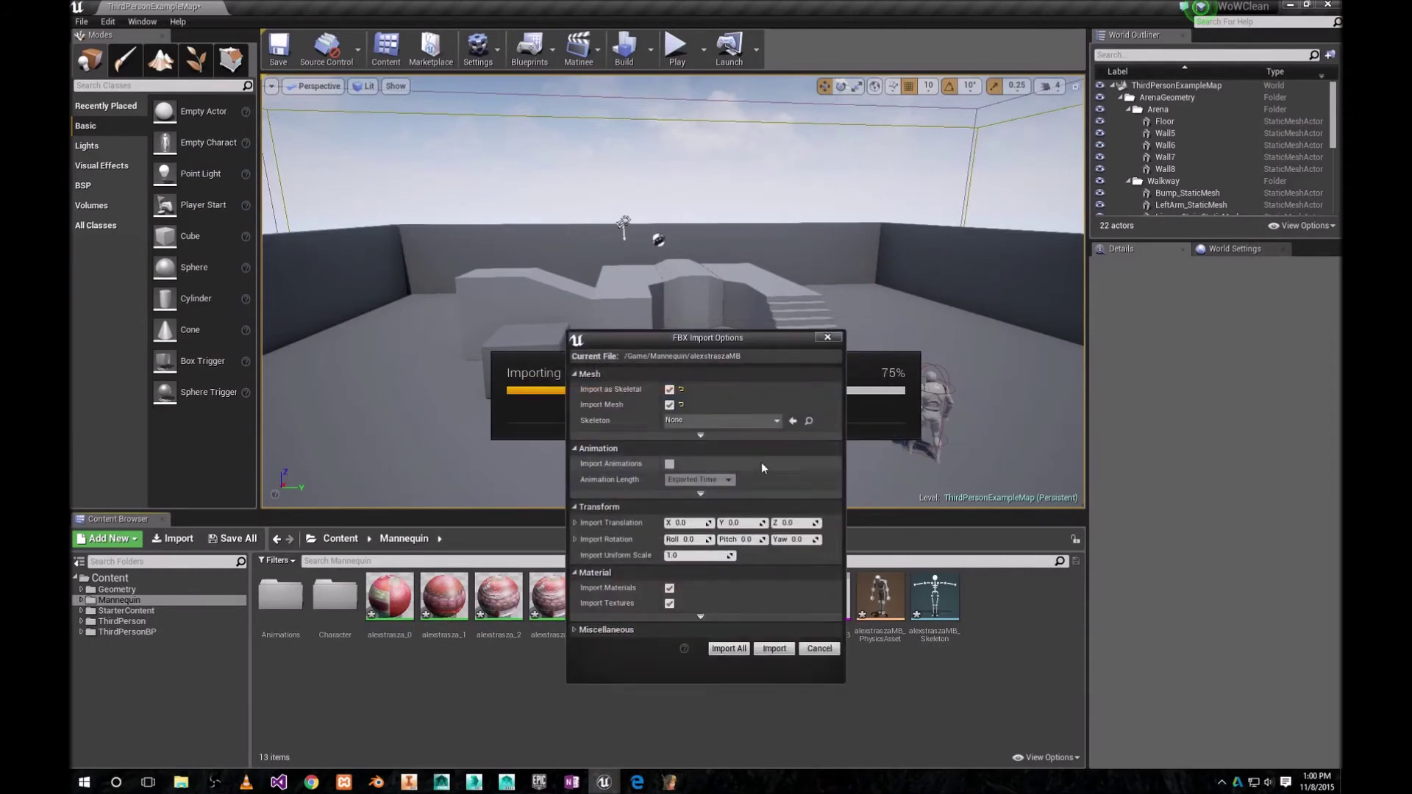
pyautogui.click(670, 464)
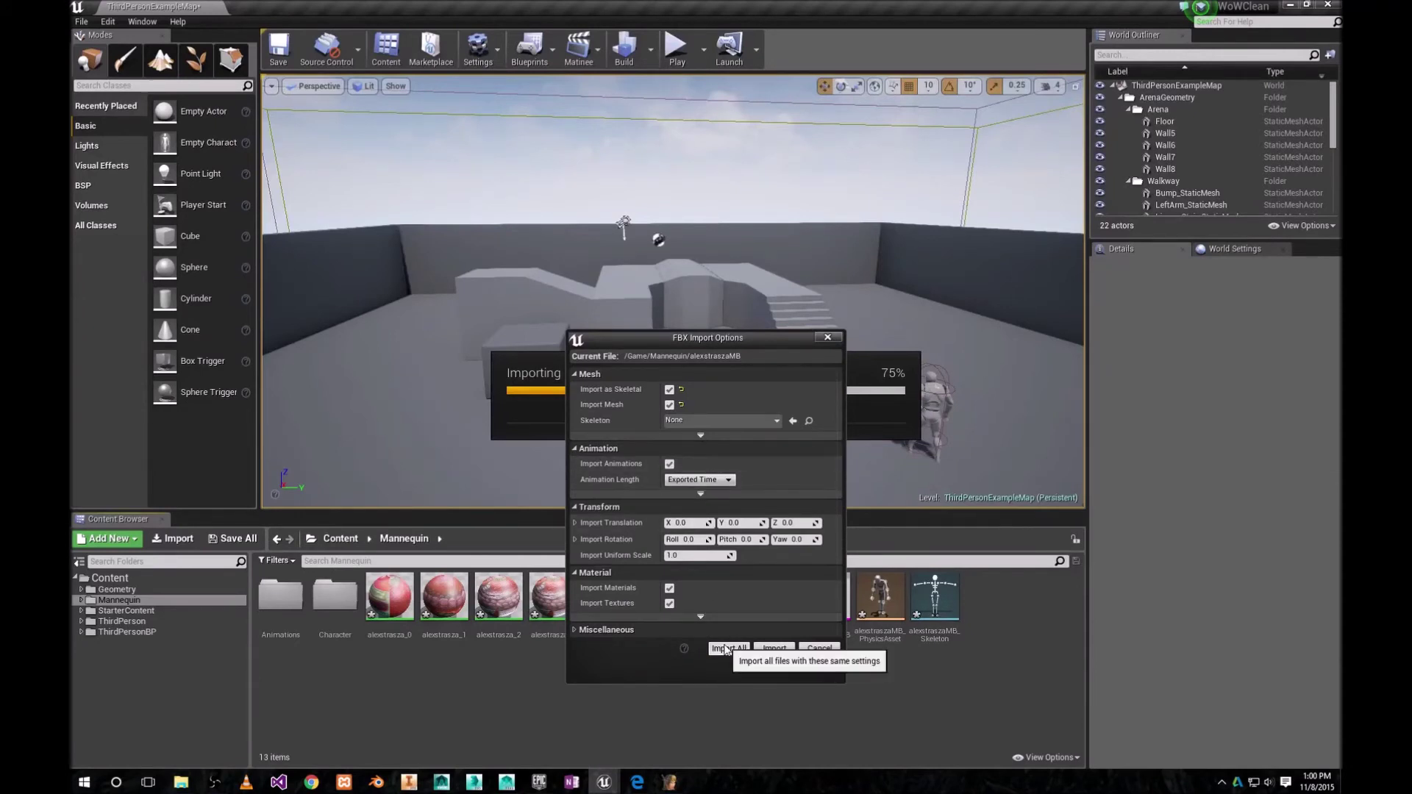
pyautogui.click(725, 649)
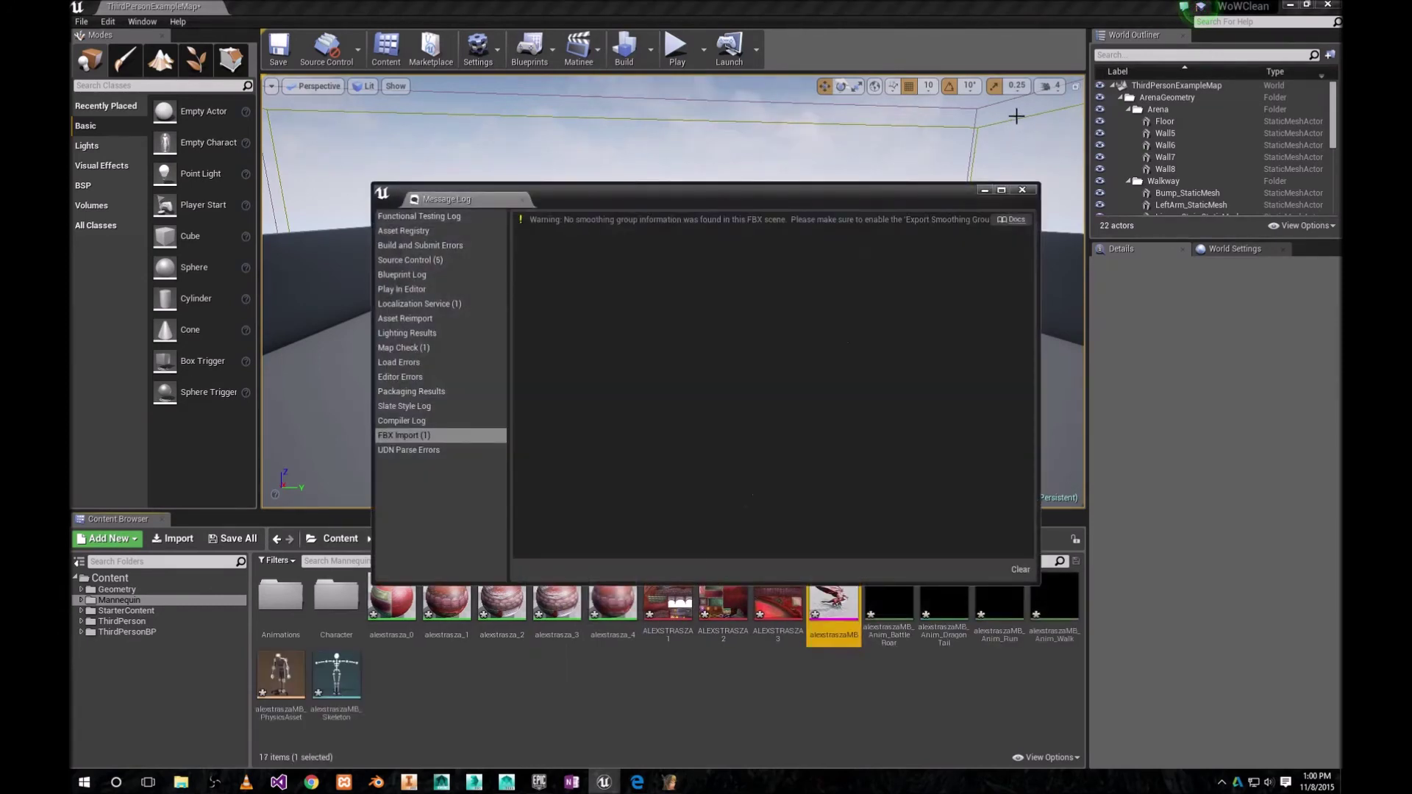
pyautogui.click(1023, 190)
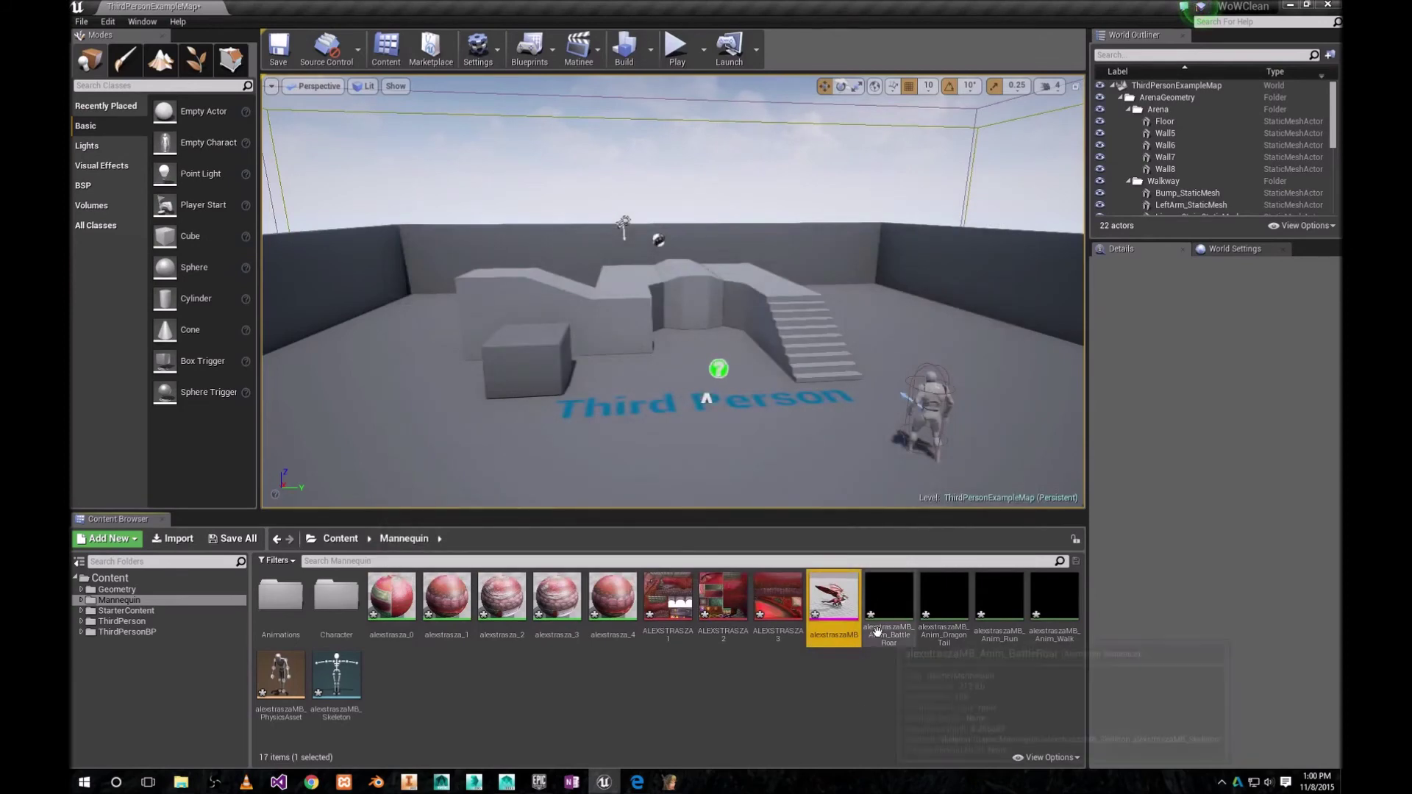
pyautogui.click(889, 601)
pyautogui.doubleClick(889, 601)
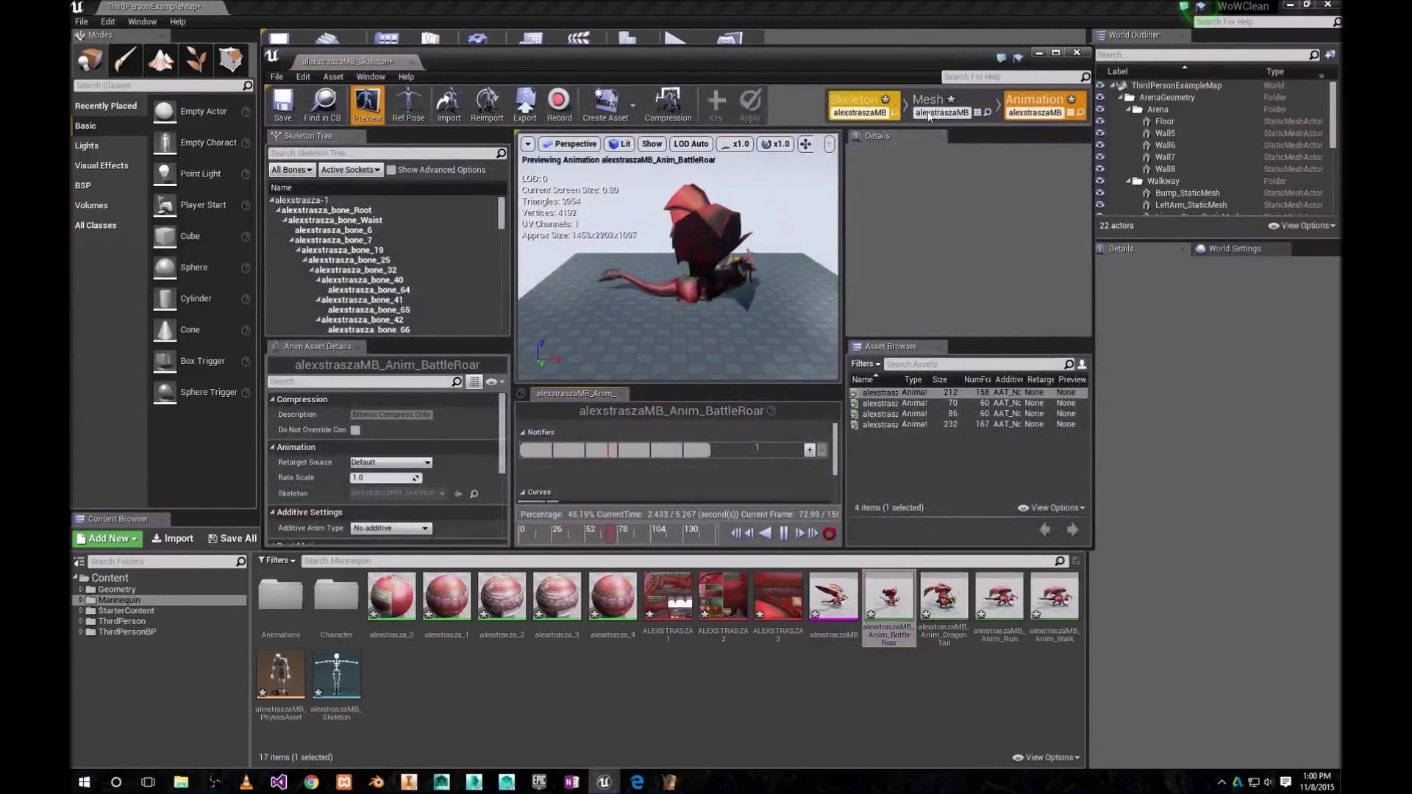
pyautogui.doubleClick(354, 62)
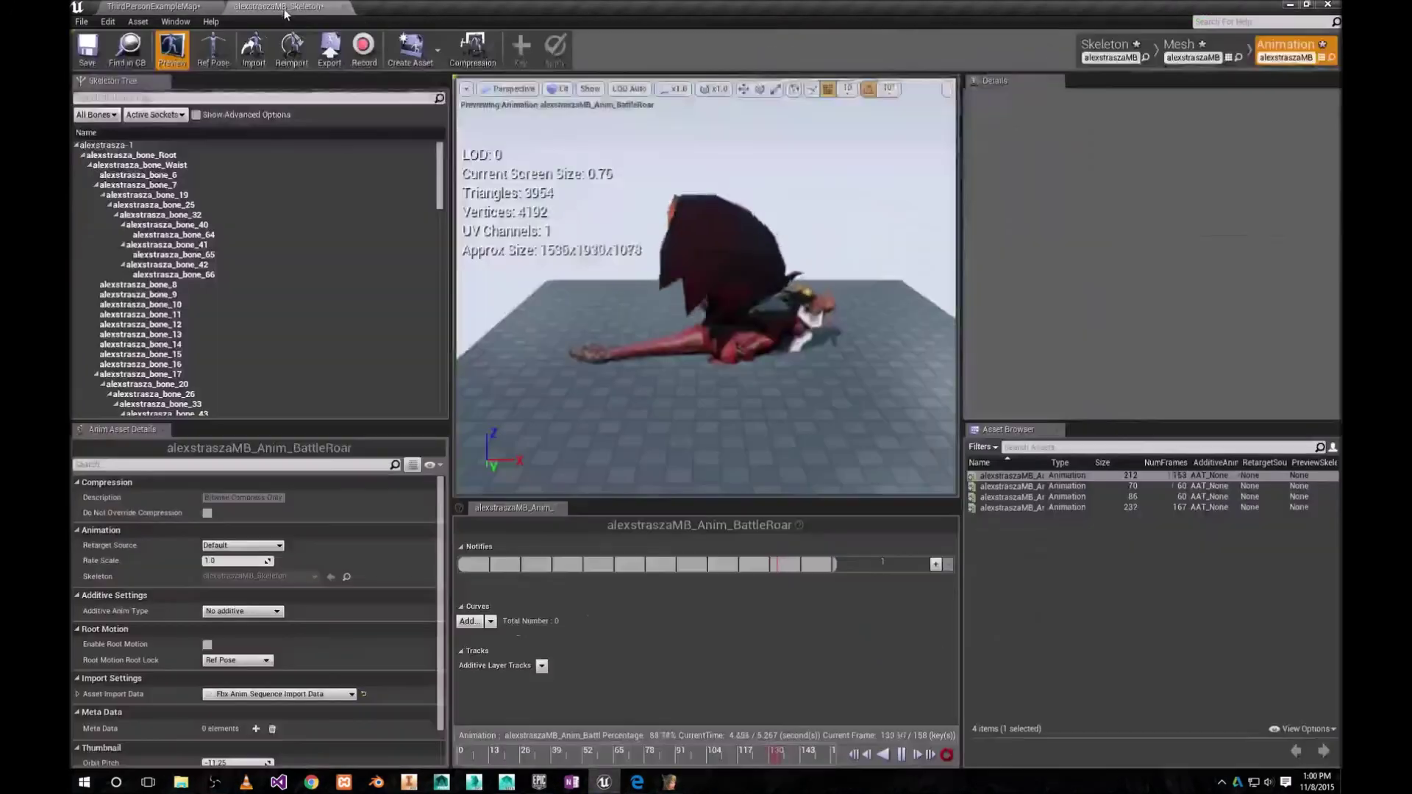
pyautogui.click(1176, 55)
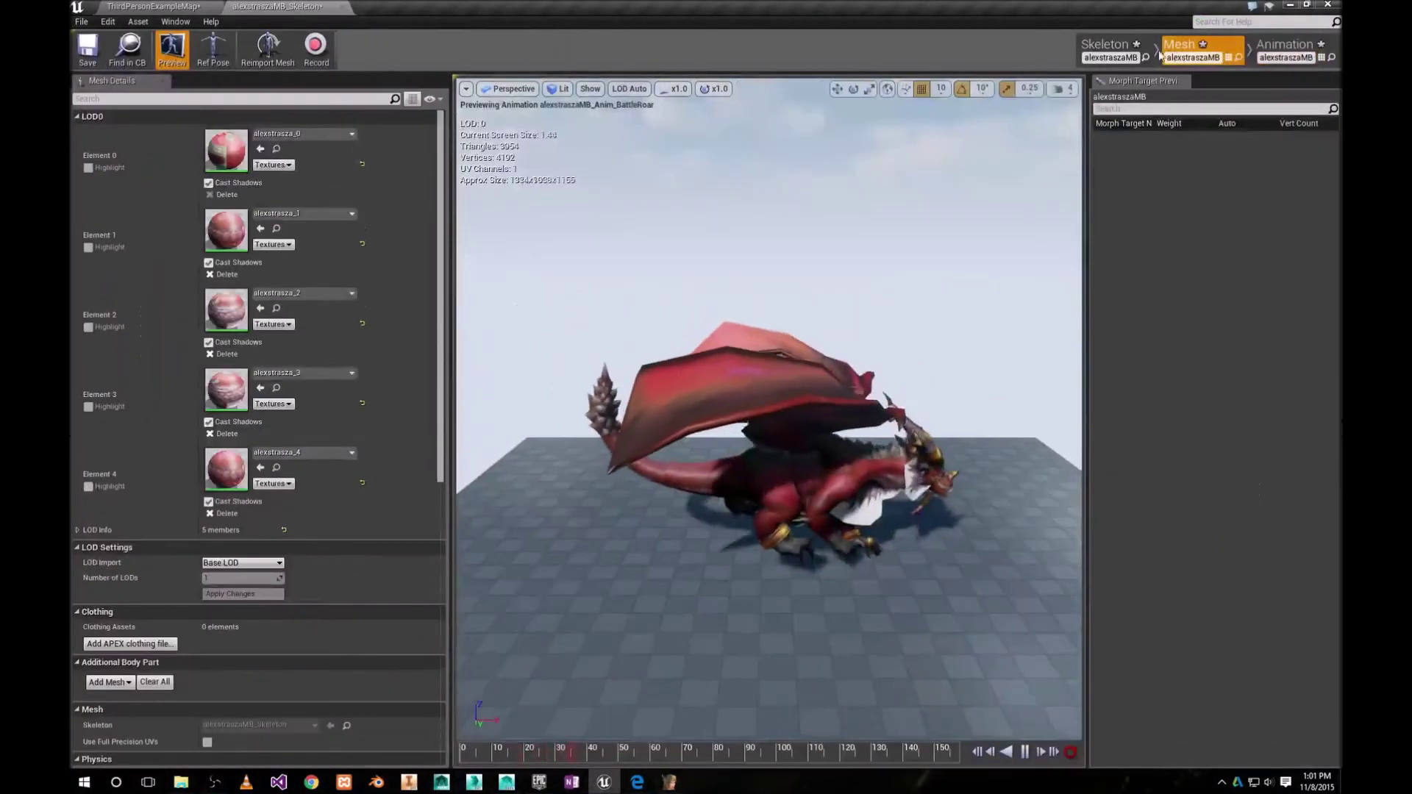
pyautogui.click(1107, 50)
pyautogui.click(1194, 62)
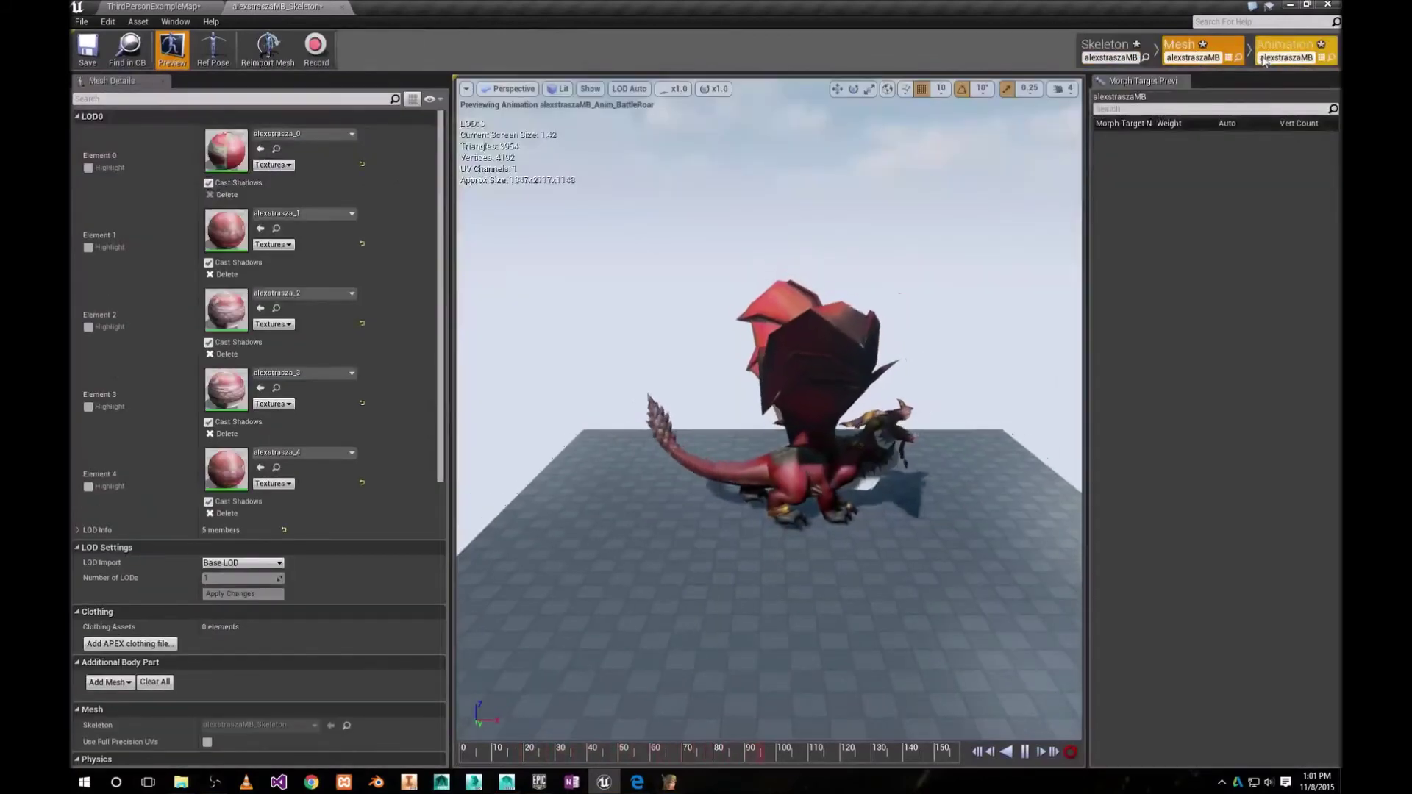
pyautogui.click(1287, 50)
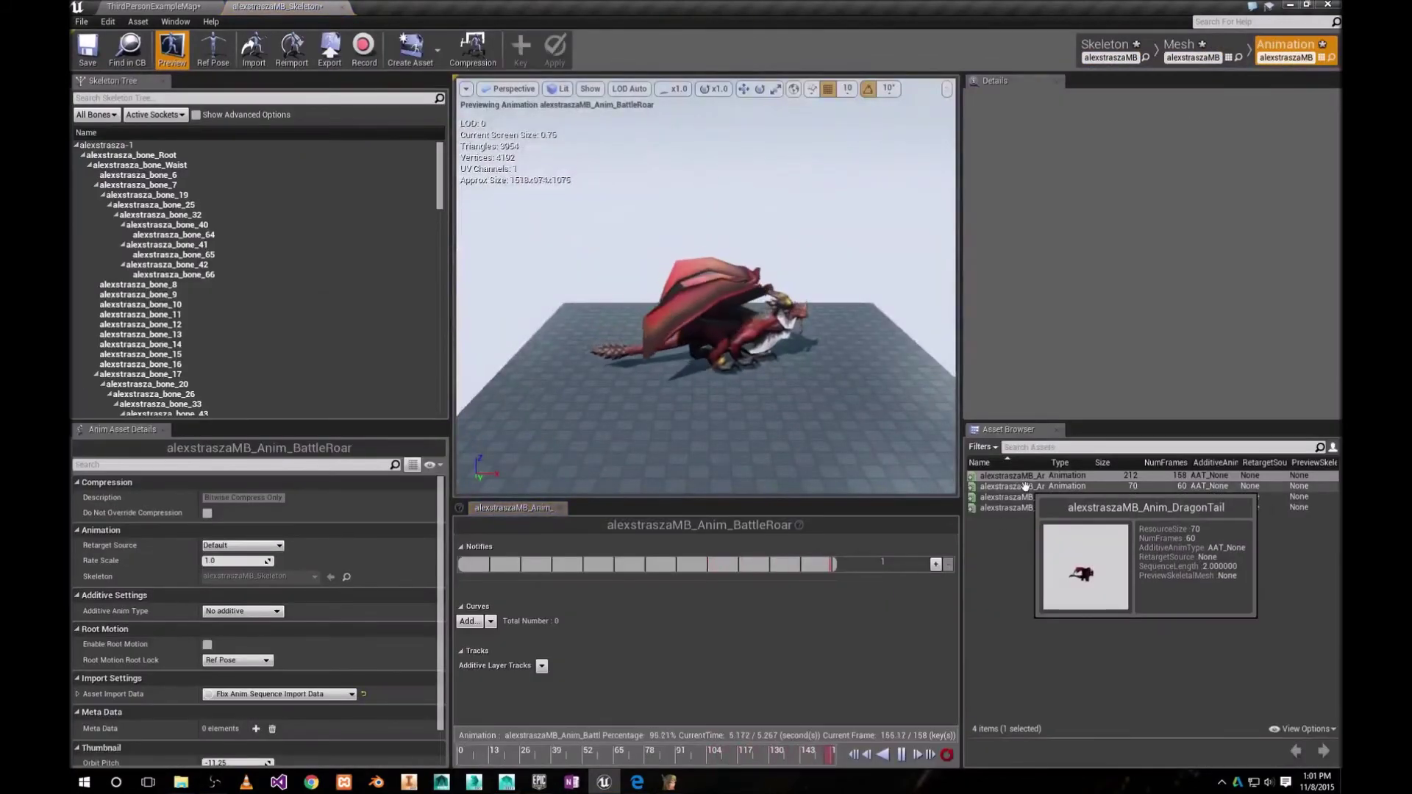
pyautogui.moveTo(1047, 463); pyautogui.dragTo(1207, 464)
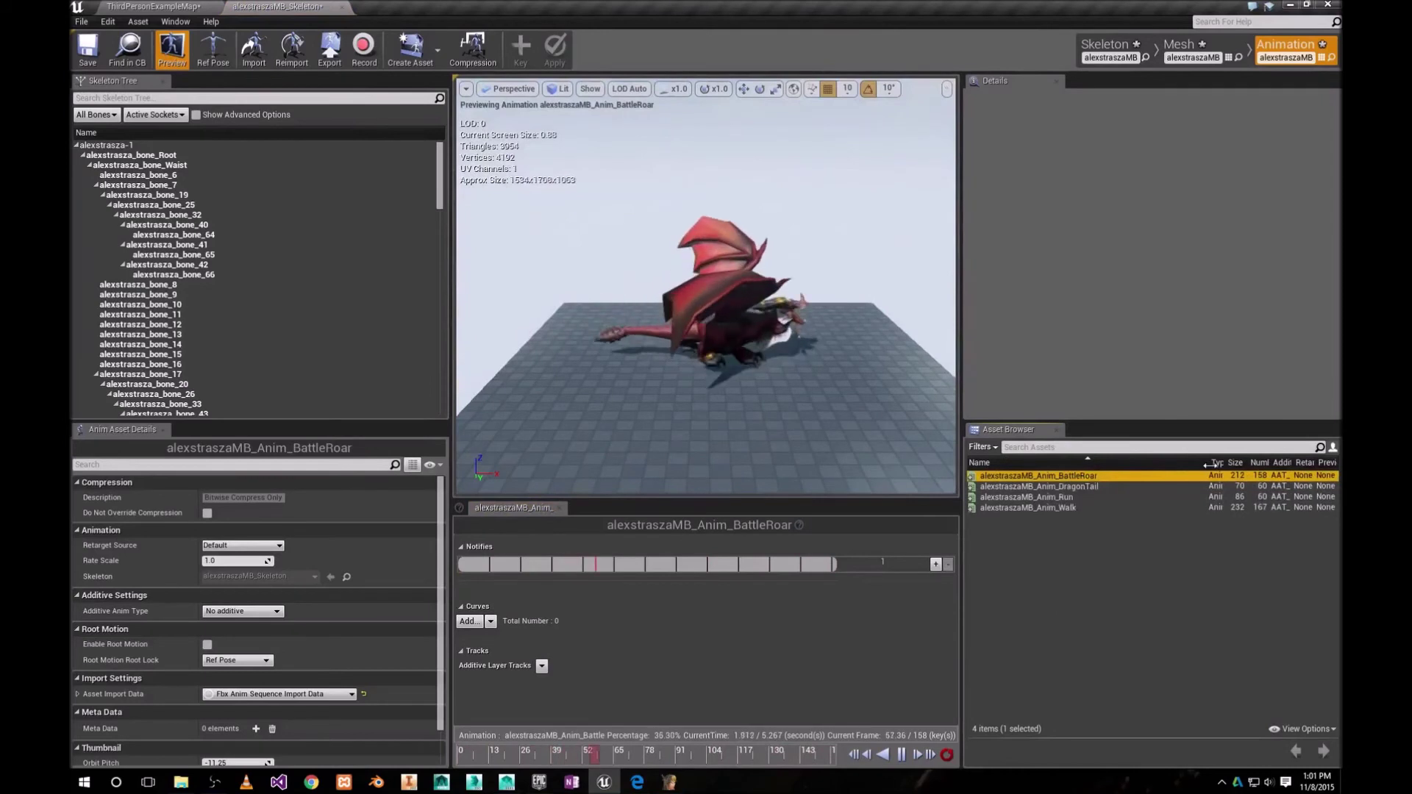
pyautogui.moveTo(1083, 478)
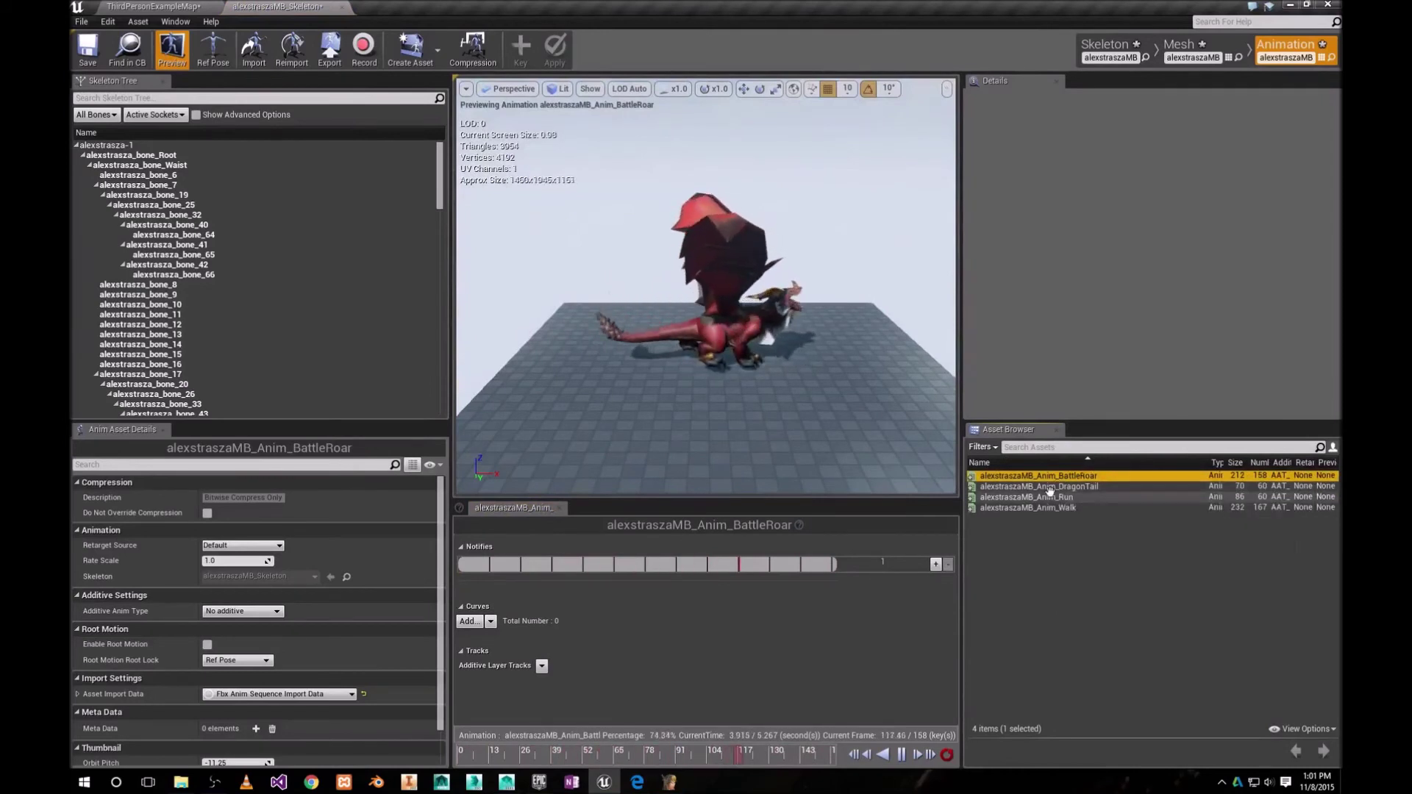
pyautogui.click(1043, 497)
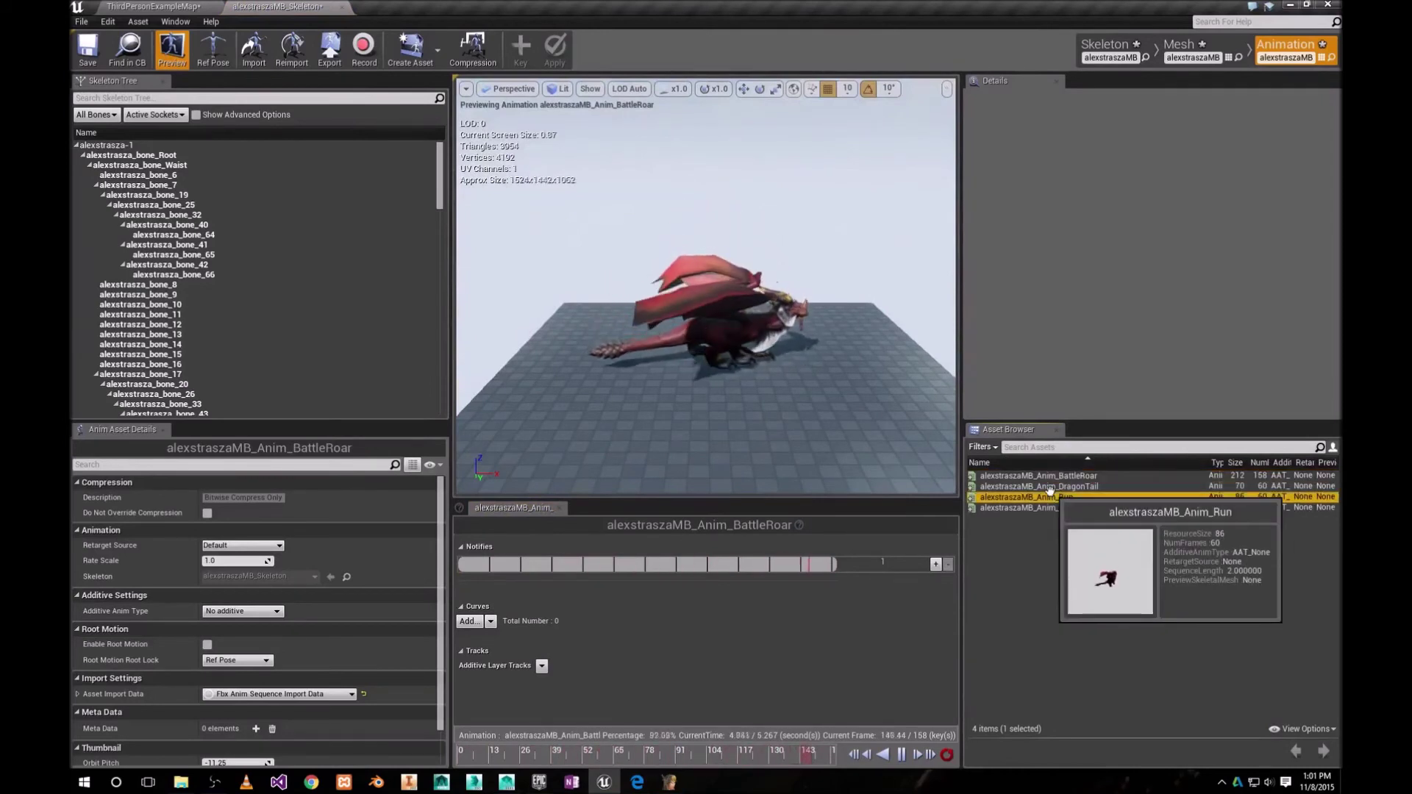
pyautogui.click(1047, 488)
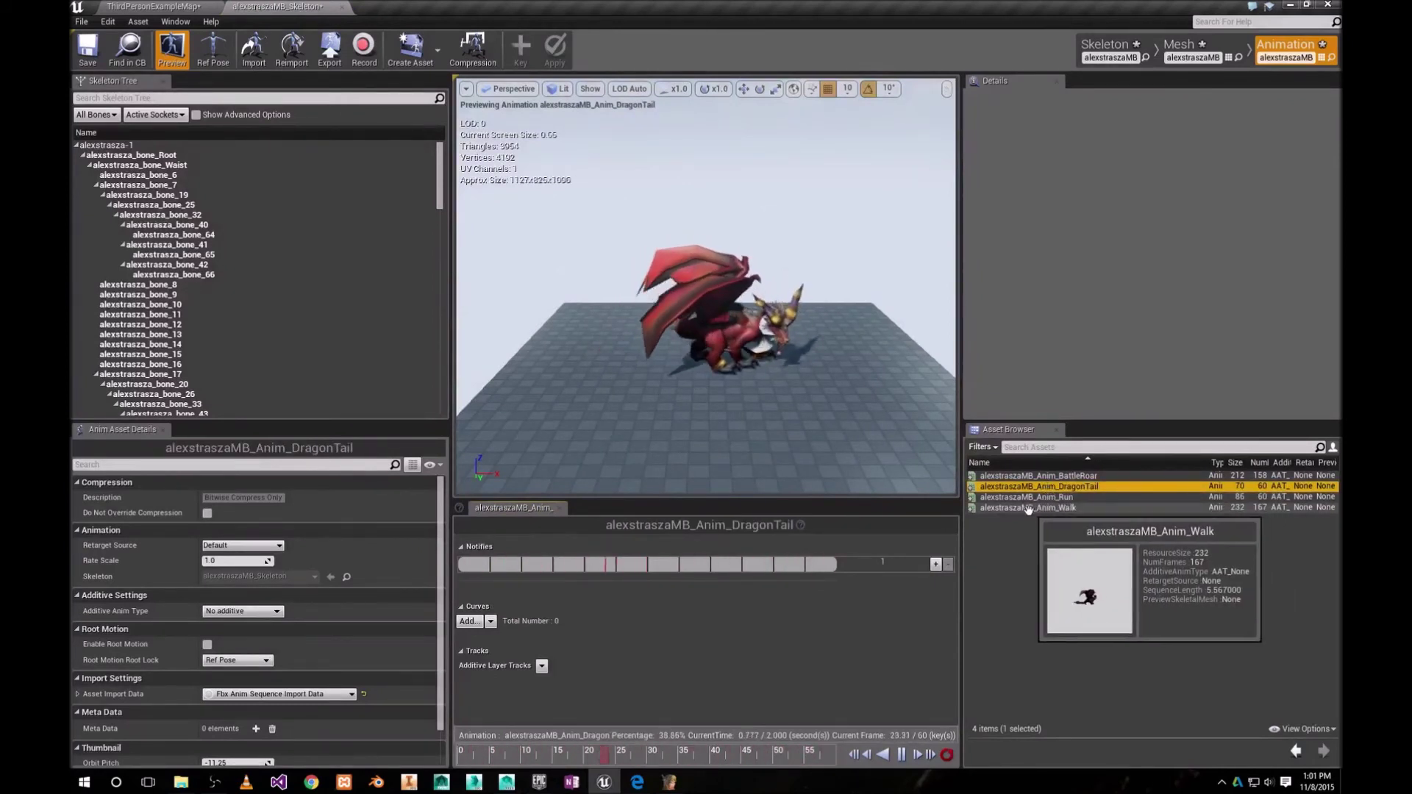
pyautogui.click(1028, 508)
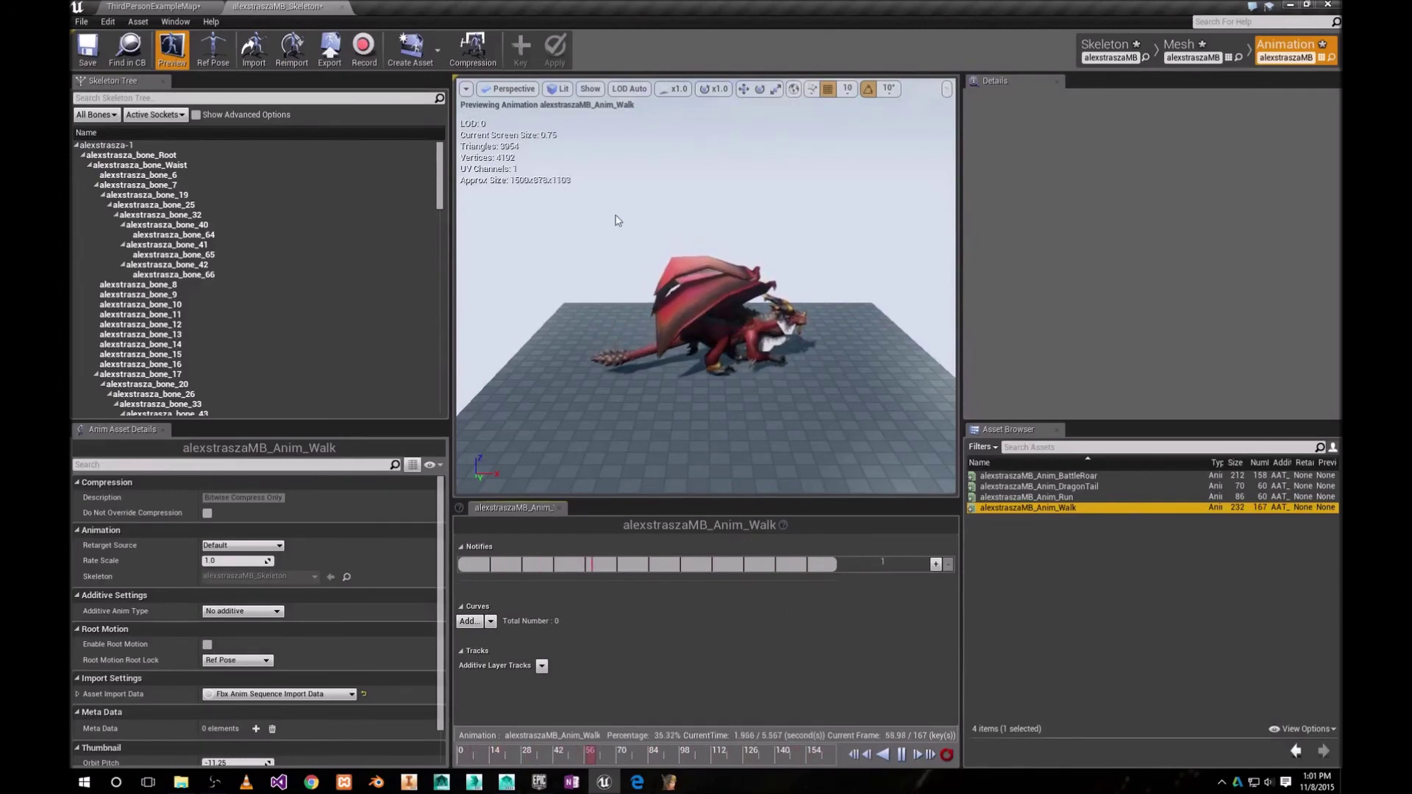
pyautogui.click(343, 8)
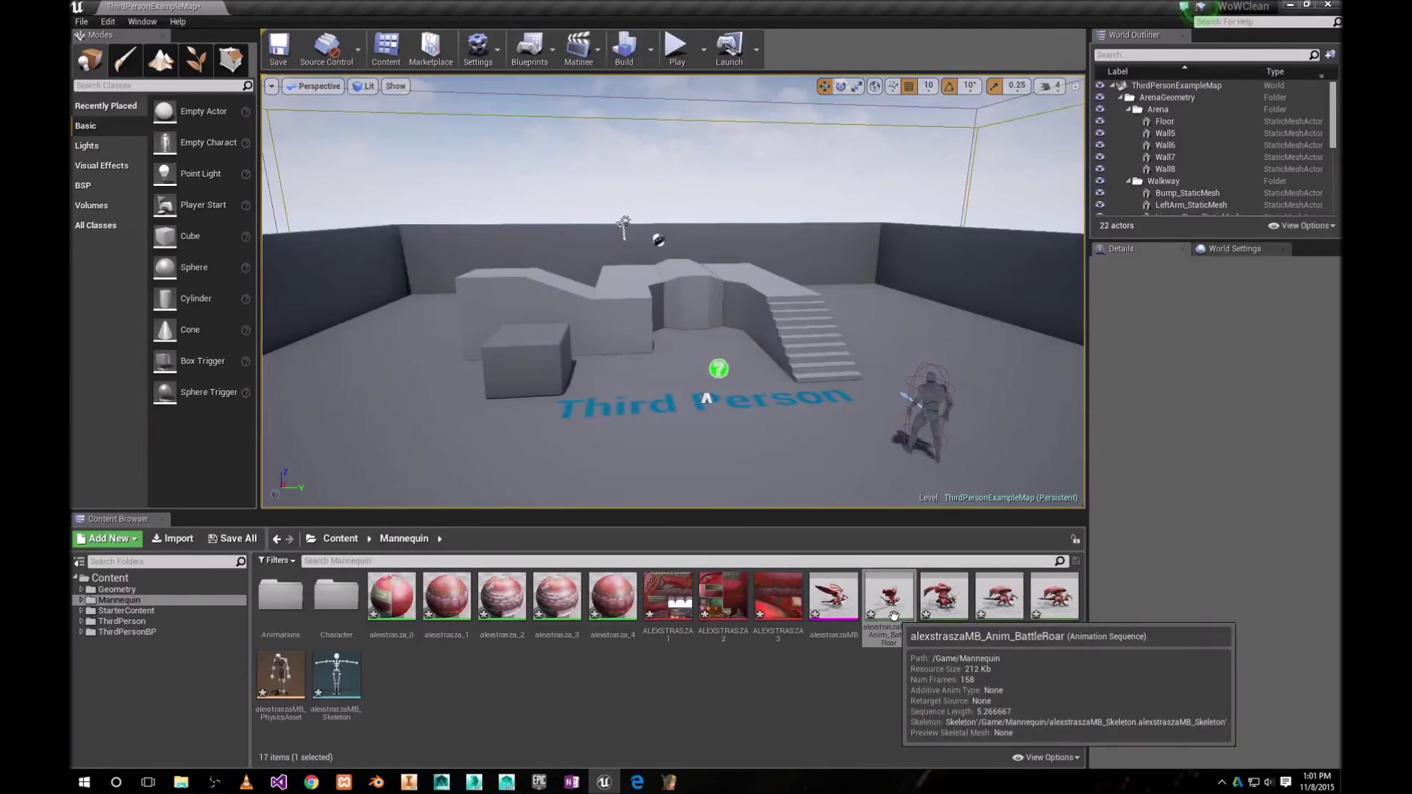
# Step: Place alexstraszaMB in the level with Animation Mode set to Use Animation Asset
pyautogui.moveTo(833, 597)
pyautogui.moveTo(833, 597); pyautogui.dragTo(683, 411)
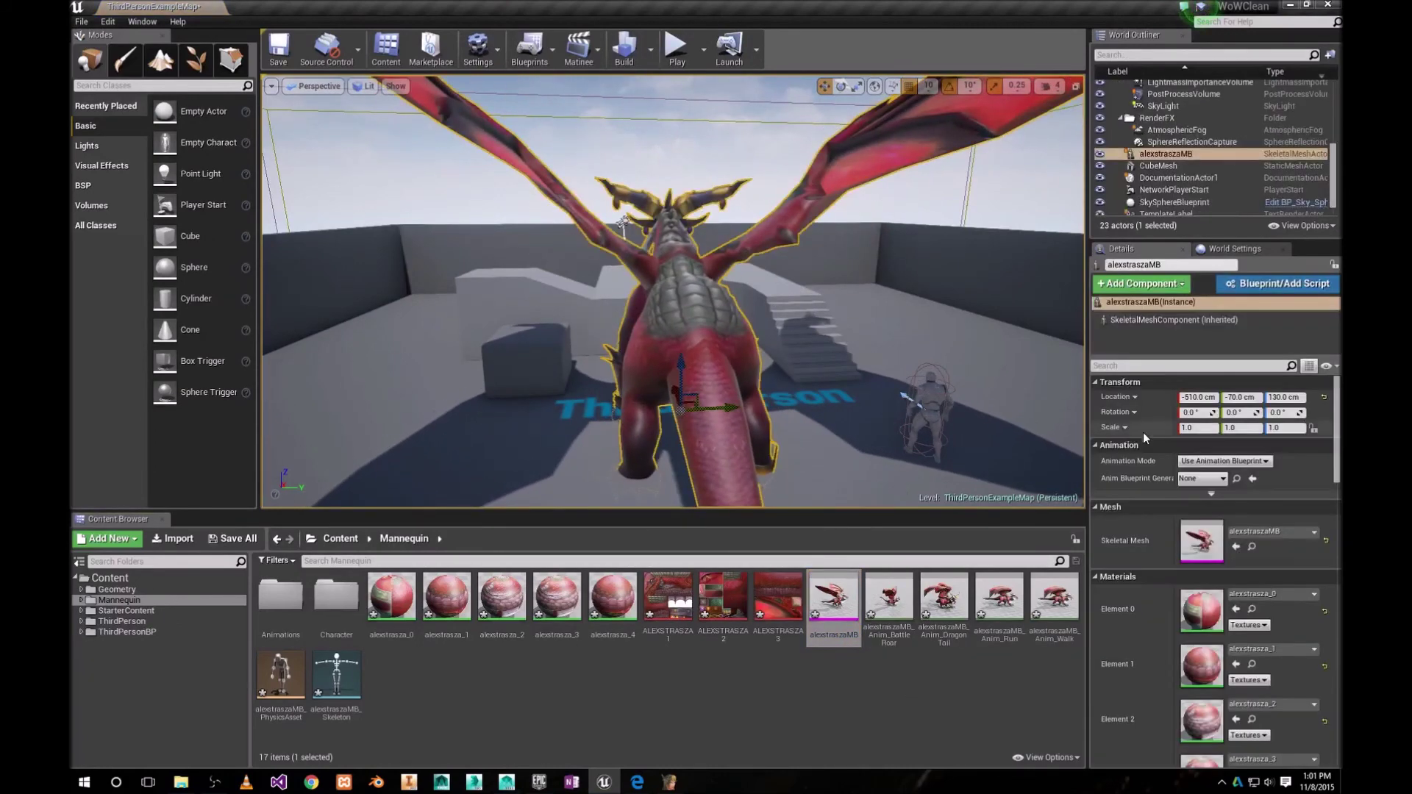
pyautogui.click(1259, 463)
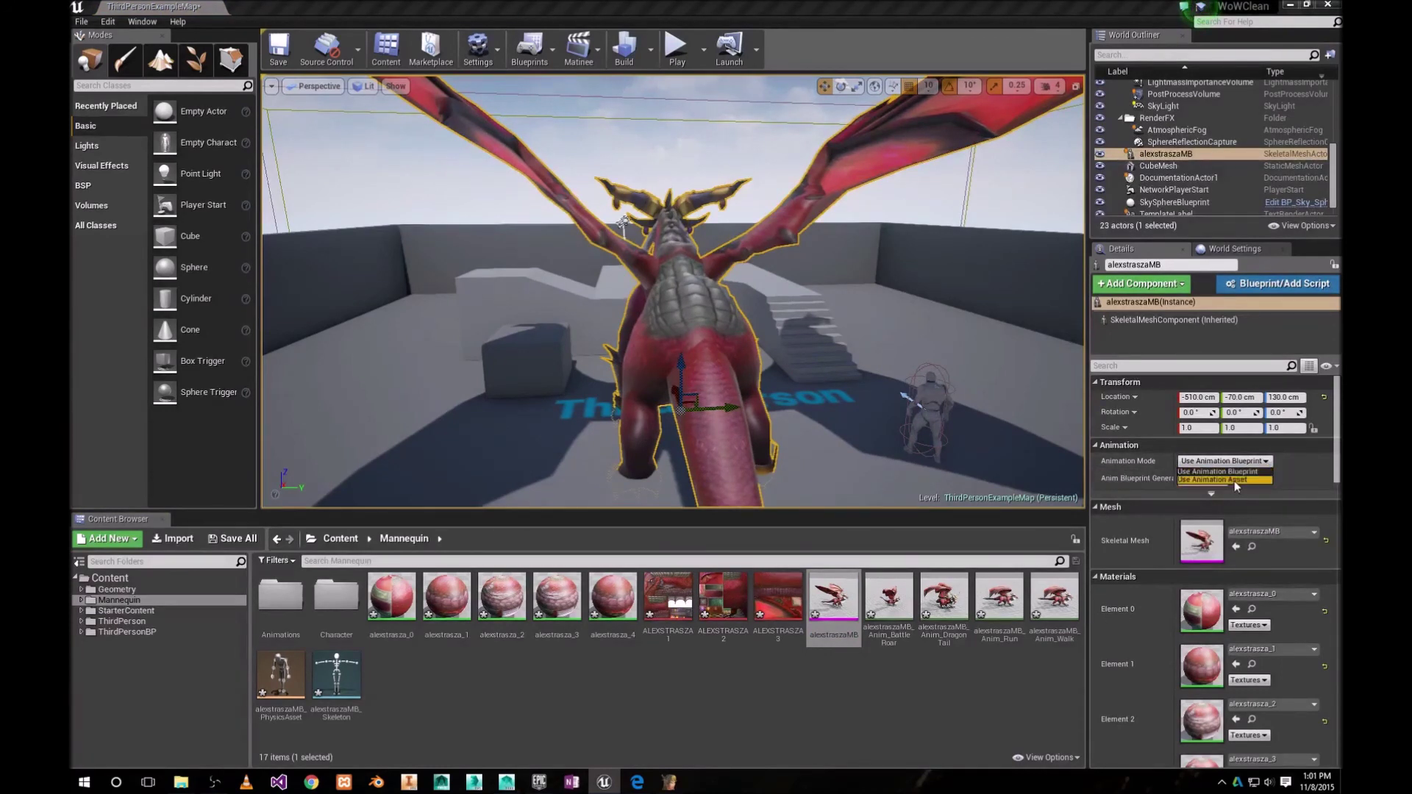
pyautogui.click(1234, 480)
# Step: Assign the Run animation, raise the dragon to 430 cm, and play the level
pyautogui.click(1216, 478)
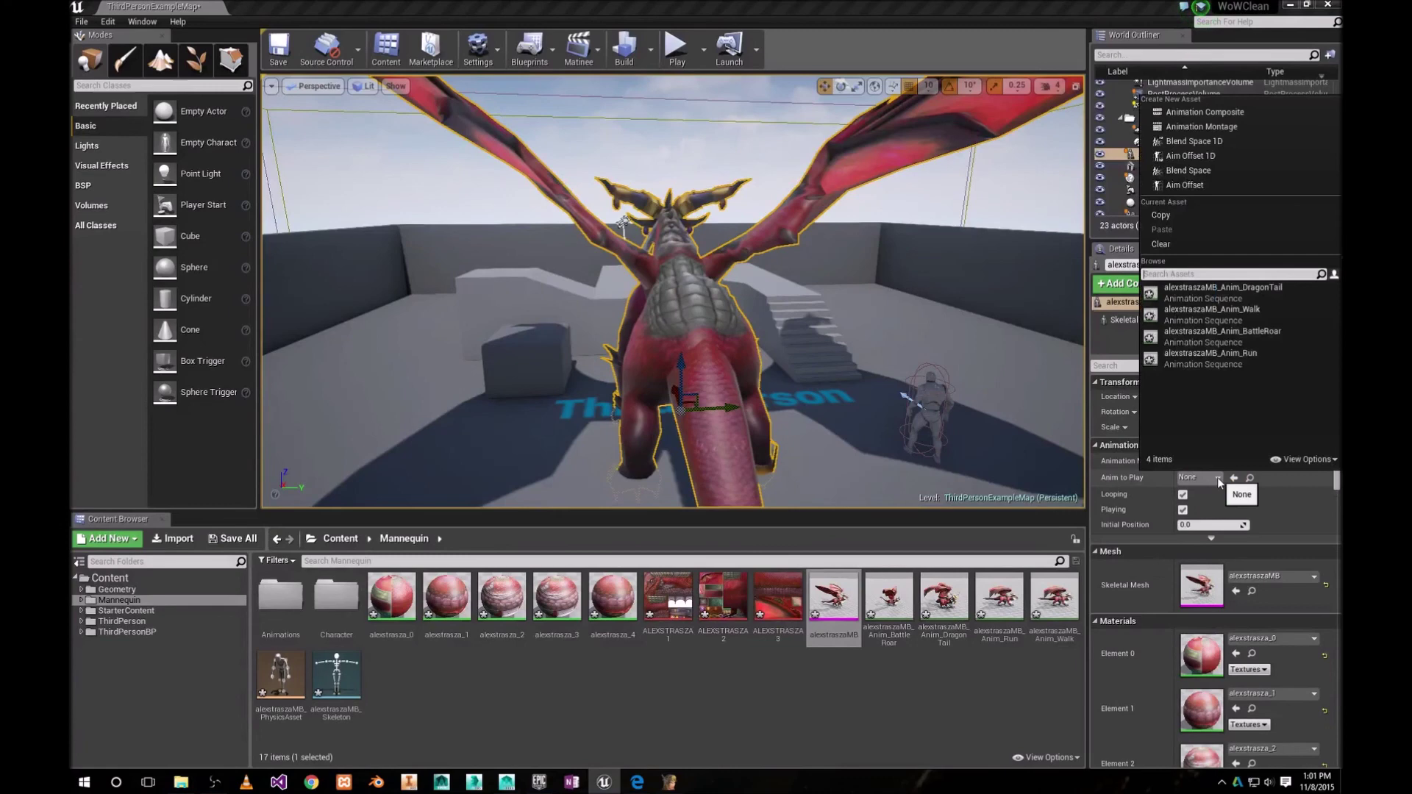
pyautogui.click(1213, 355)
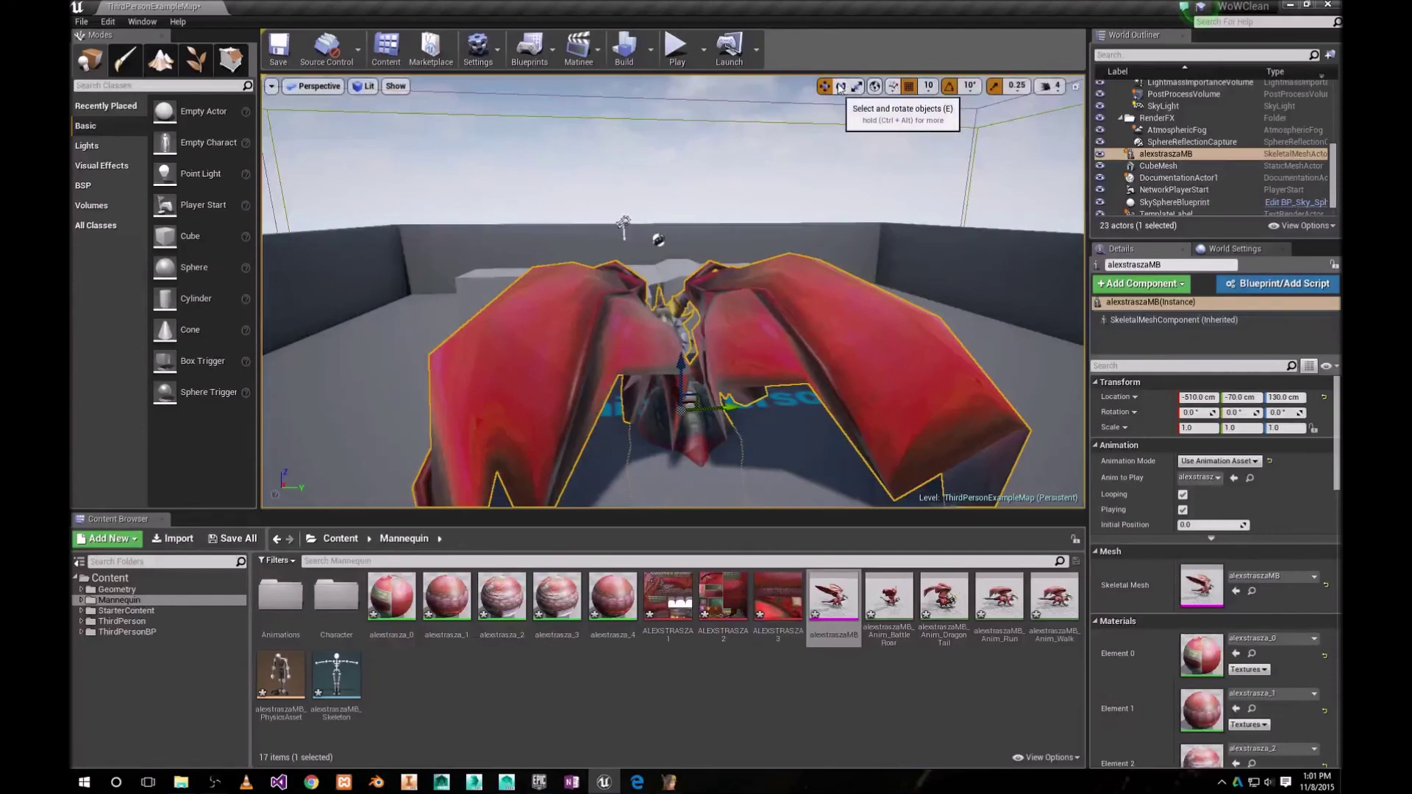
pyautogui.moveTo(685, 373); pyautogui.dragTo(676, 249)
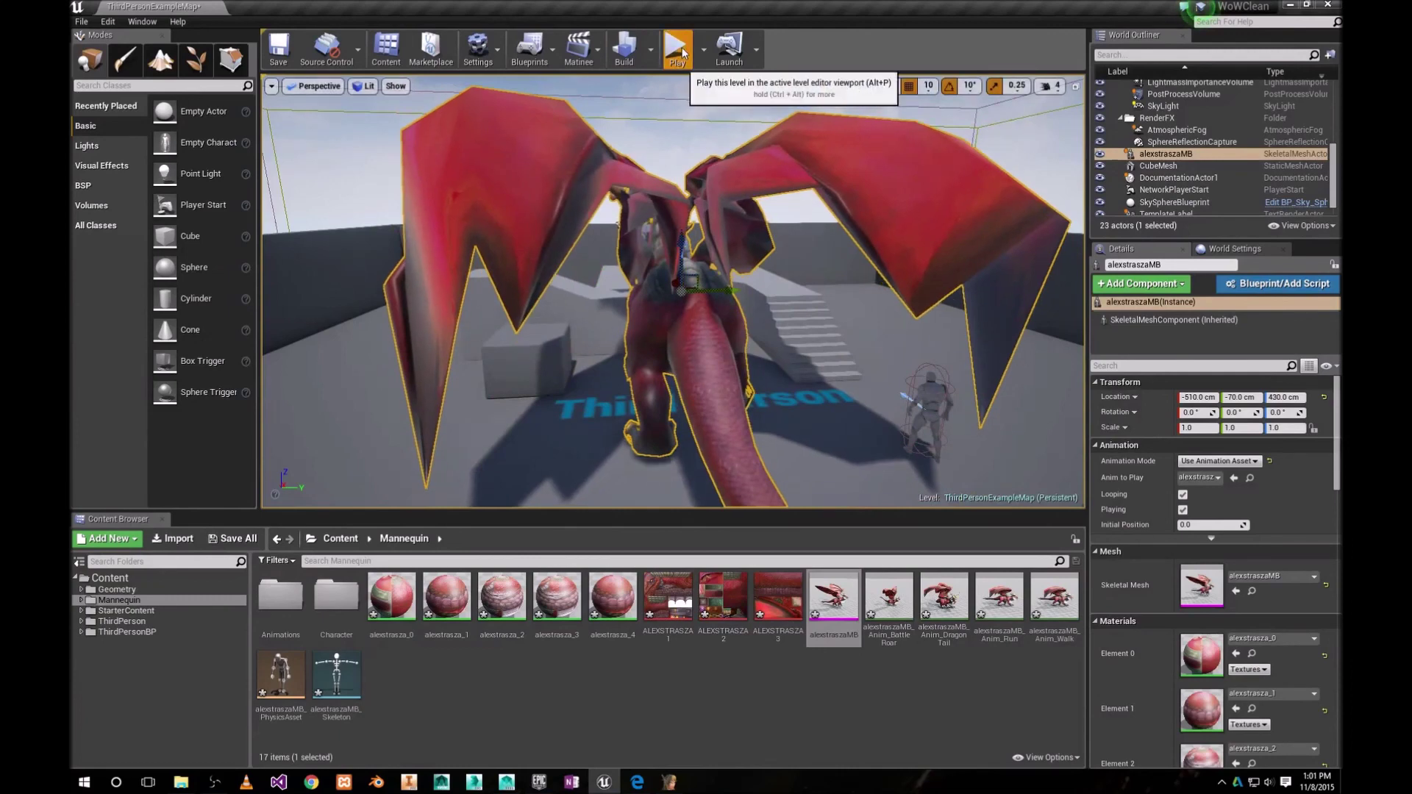
pyautogui.click(678, 49)
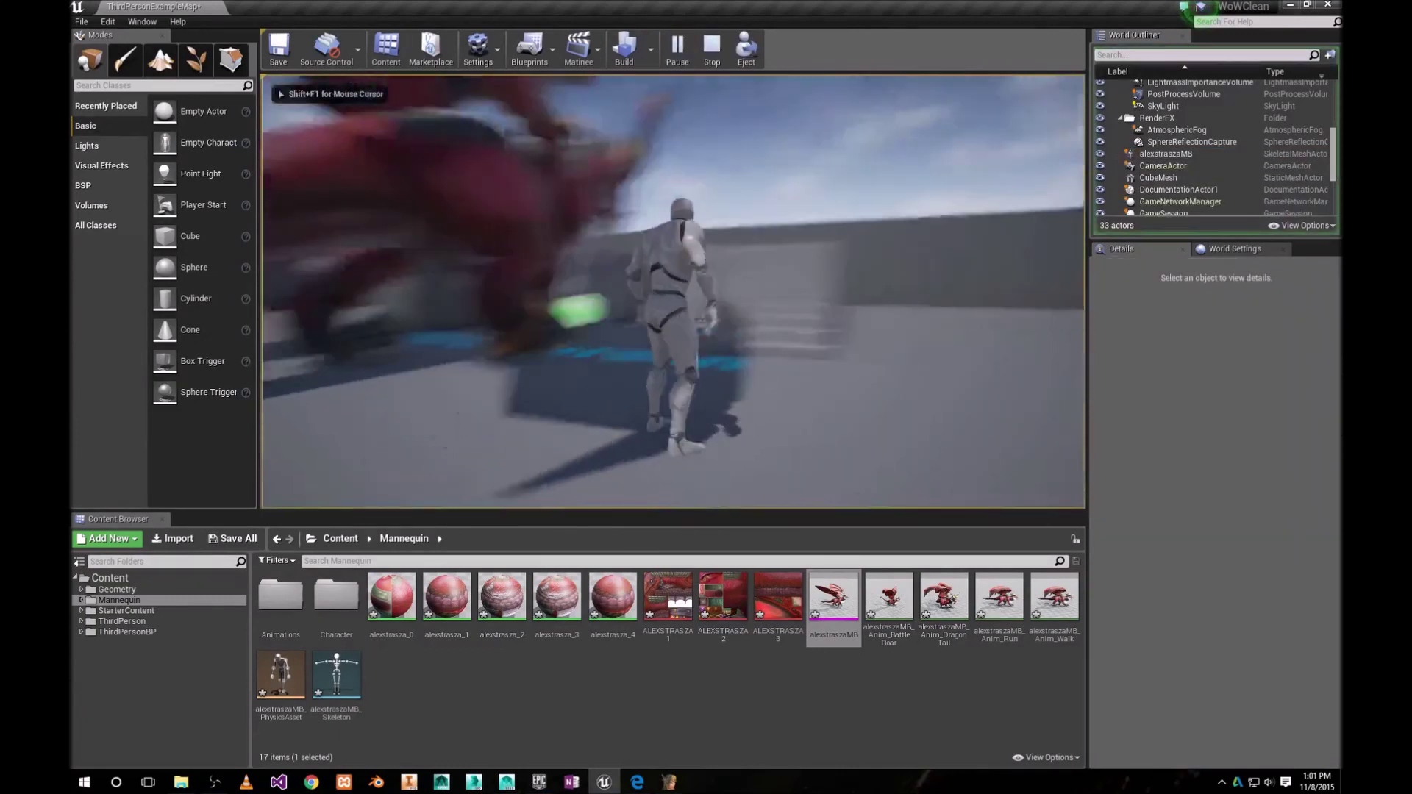